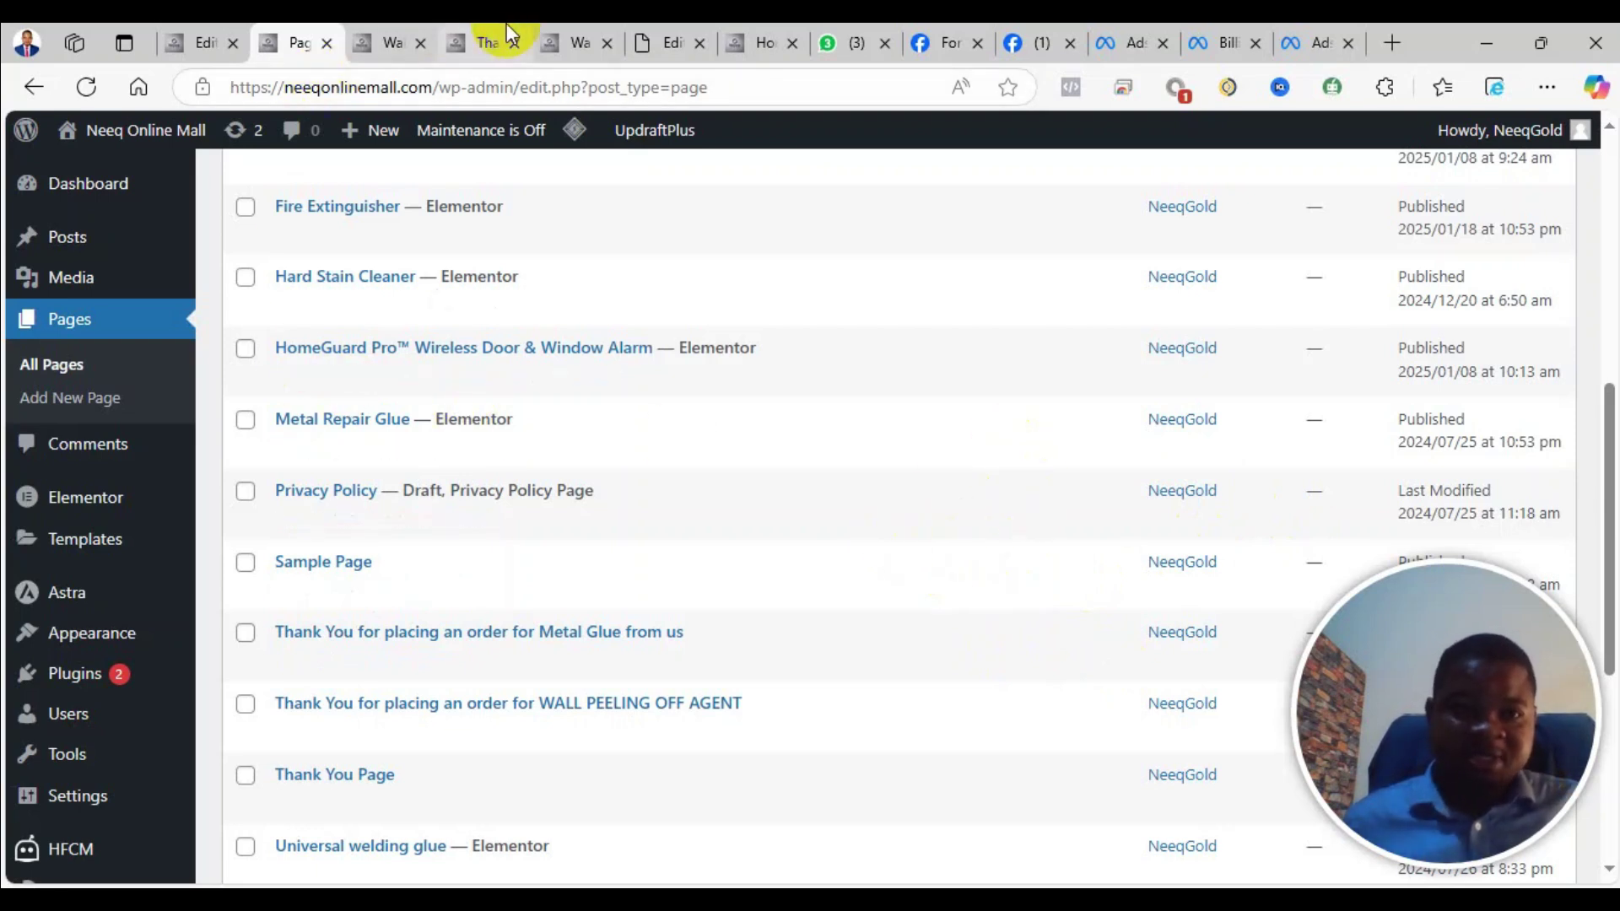
Switch through the browser tabs to the HomeGuard Pro Wireless Door & Window Alarm product page
click(567, 38)
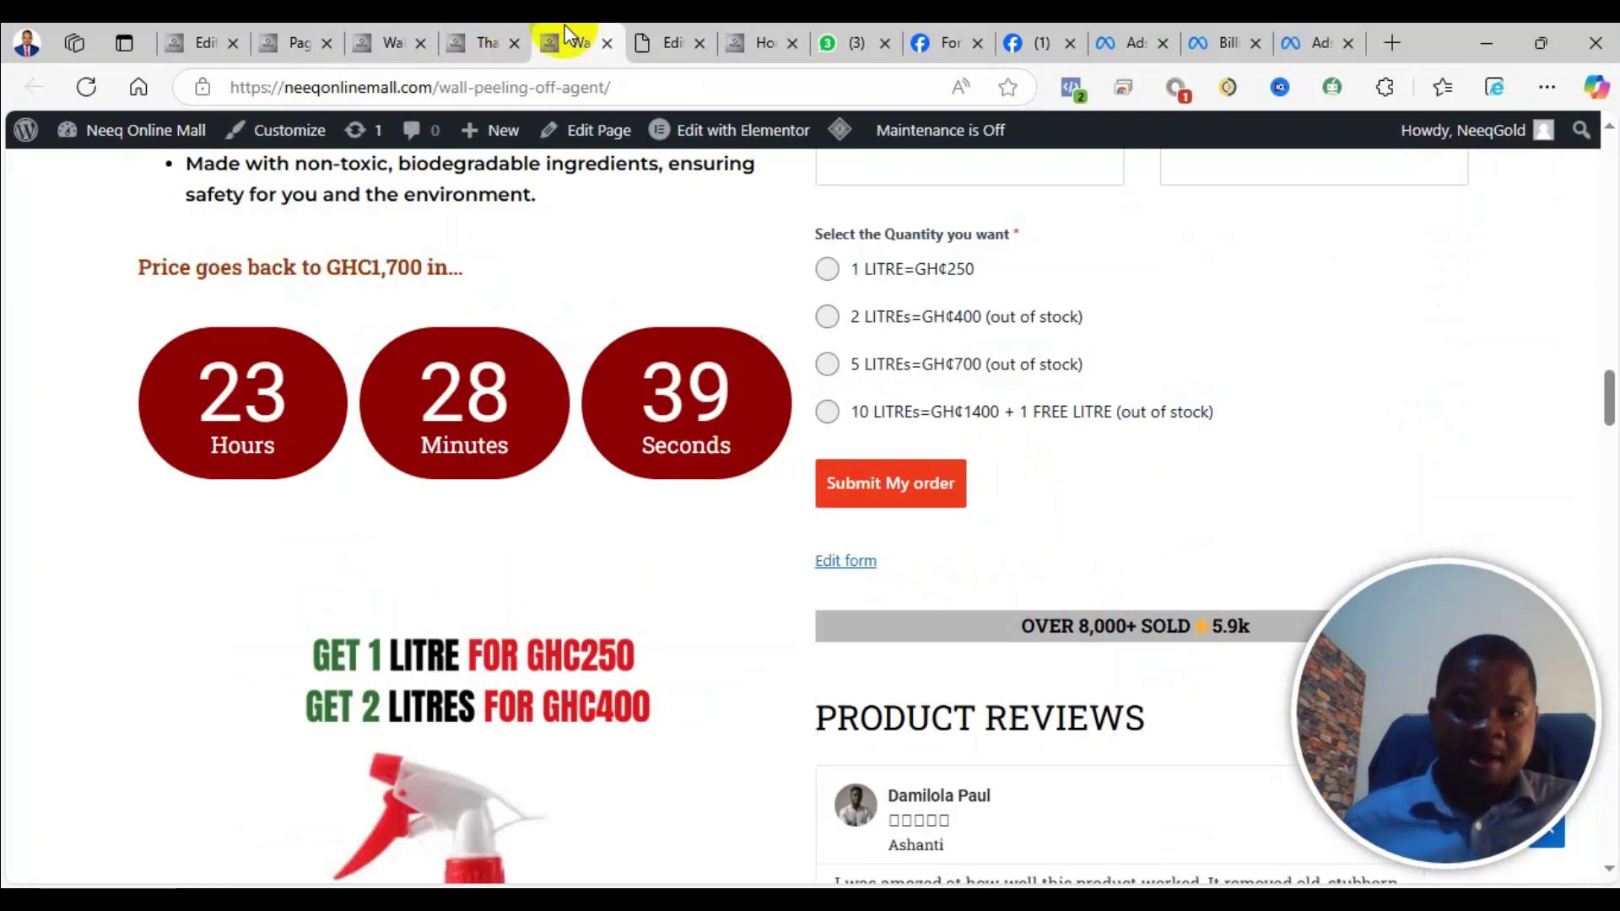
click(675, 38)
click(750, 40)
Scroll through the product page's order form, then return to the Forminator form editor
scroll(868, 506, down, 10)
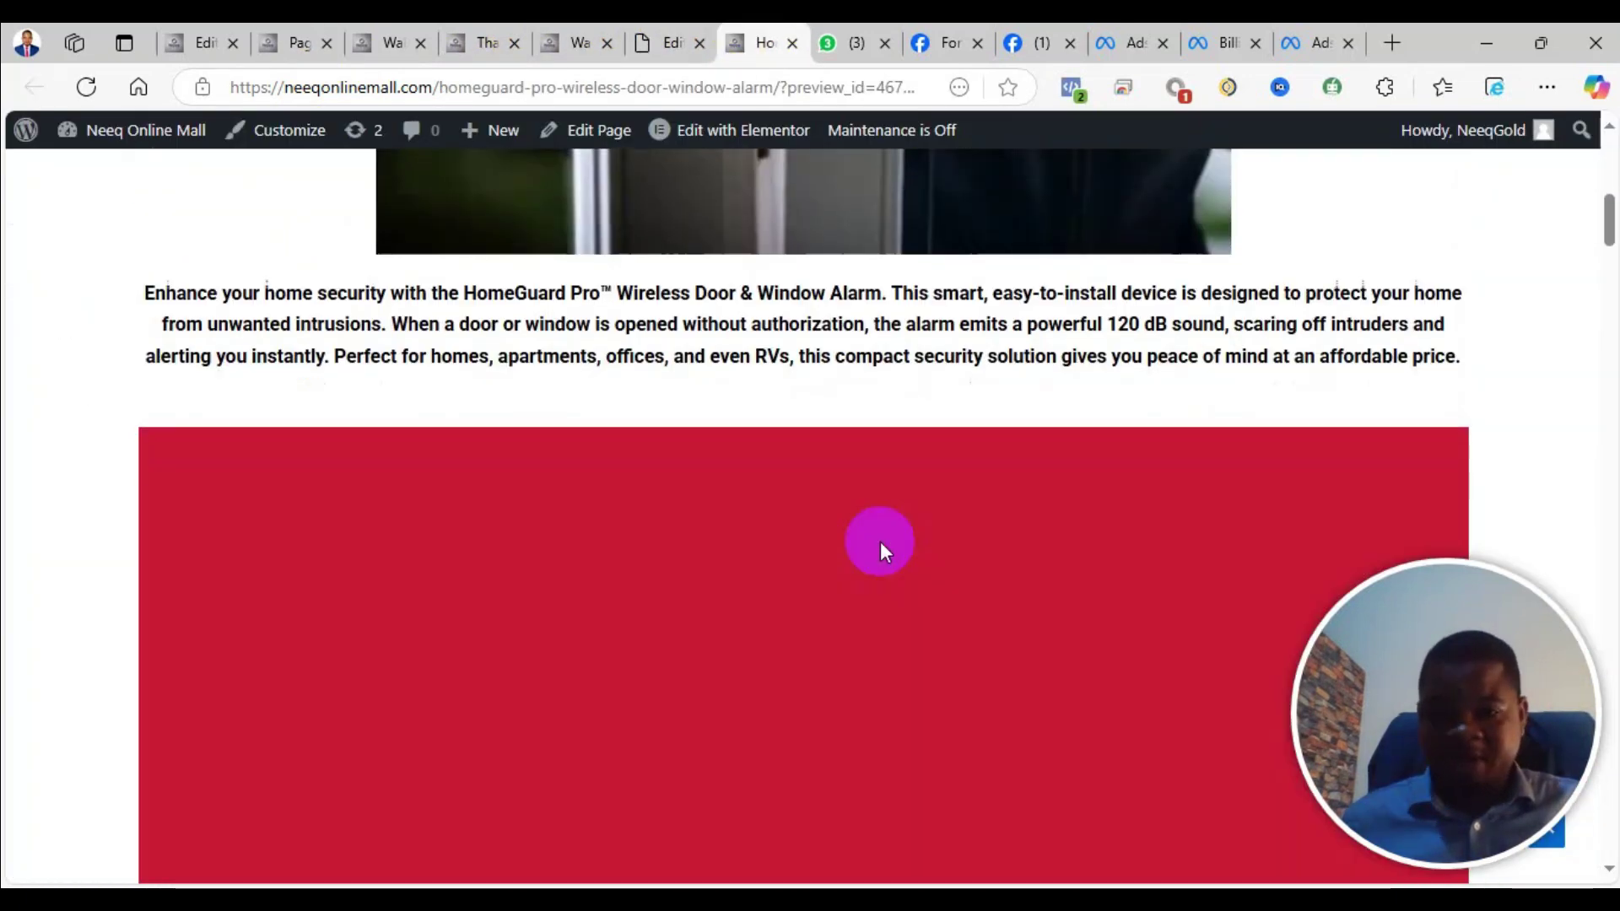
scroll(906, 534, down, 8)
scroll(863, 563, up, 15)
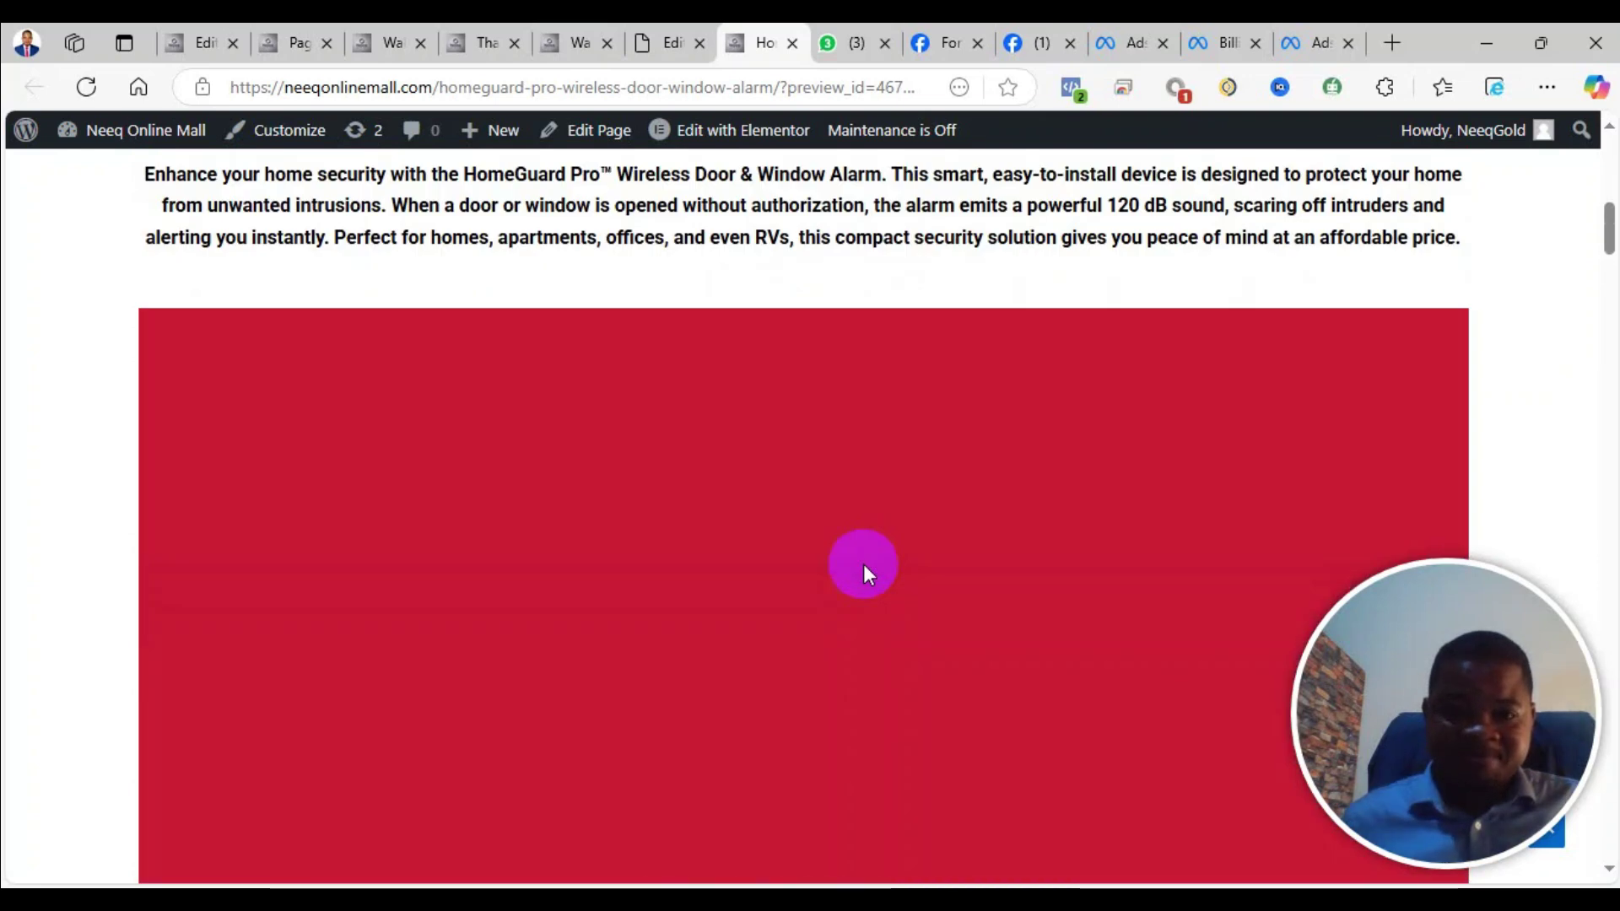
scroll(863, 563, down, 20)
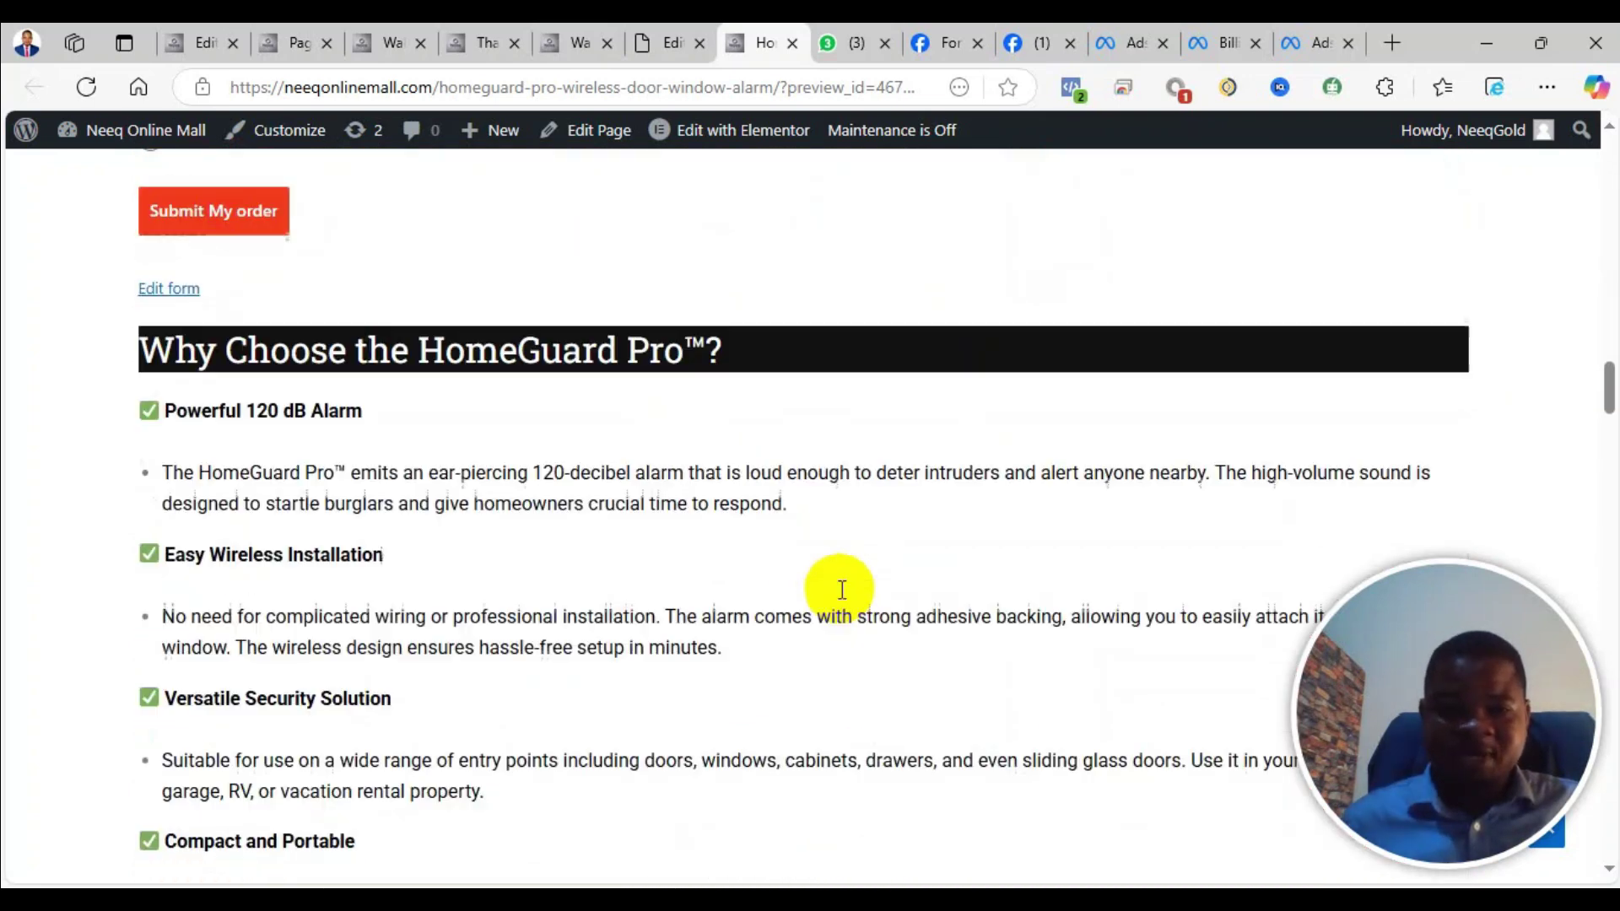
scroll(843, 566, up, 20)
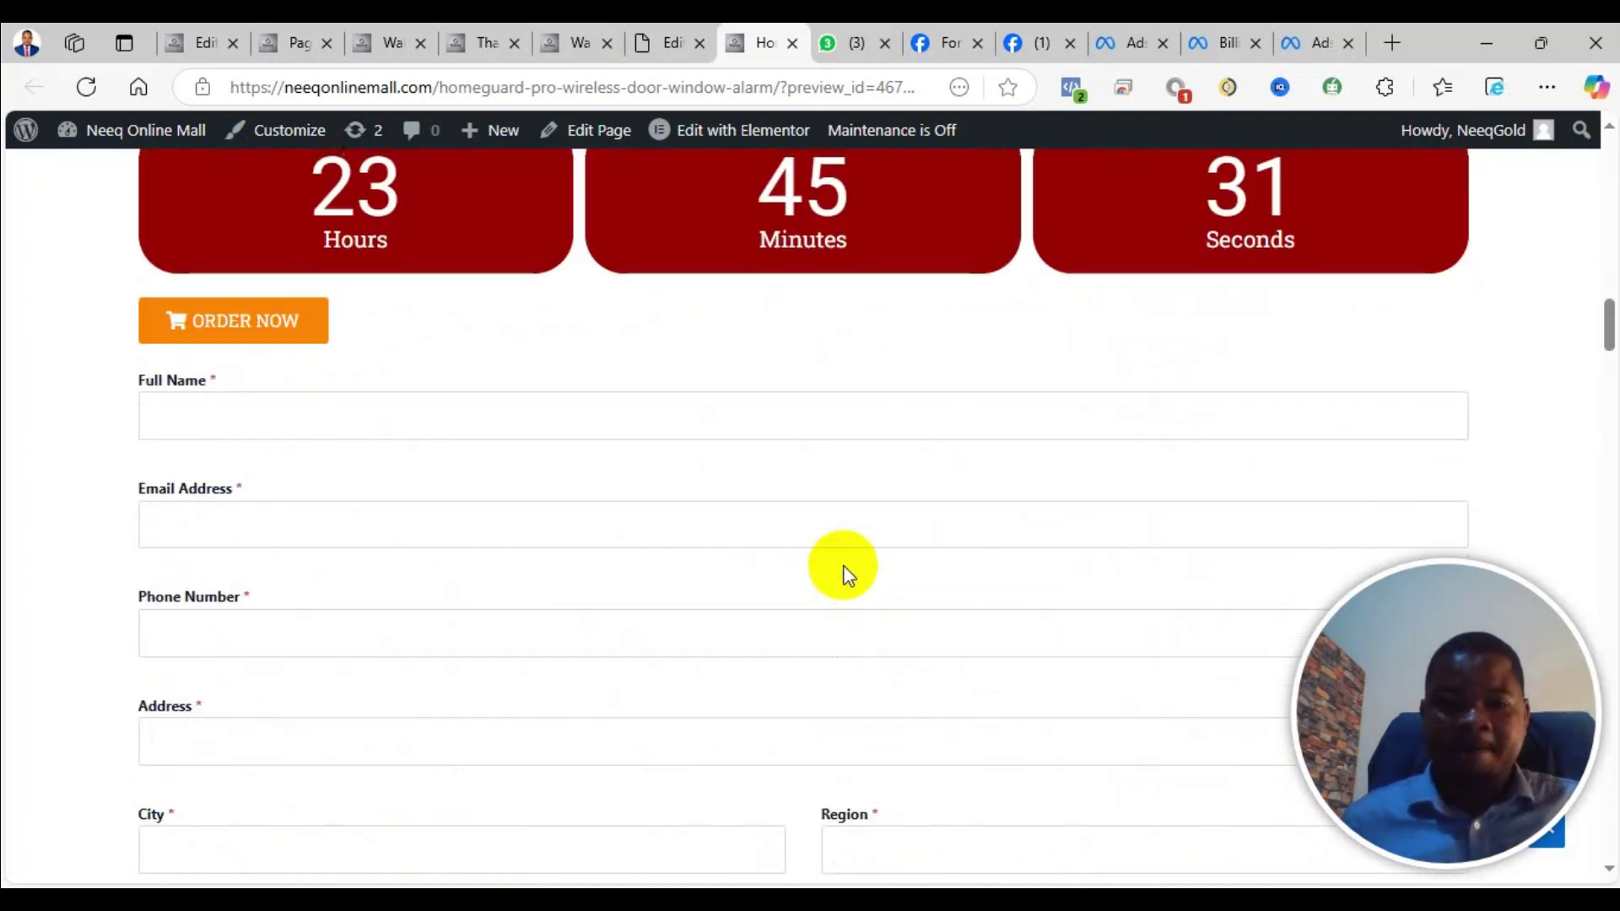
scroll(844, 565, up, 5)
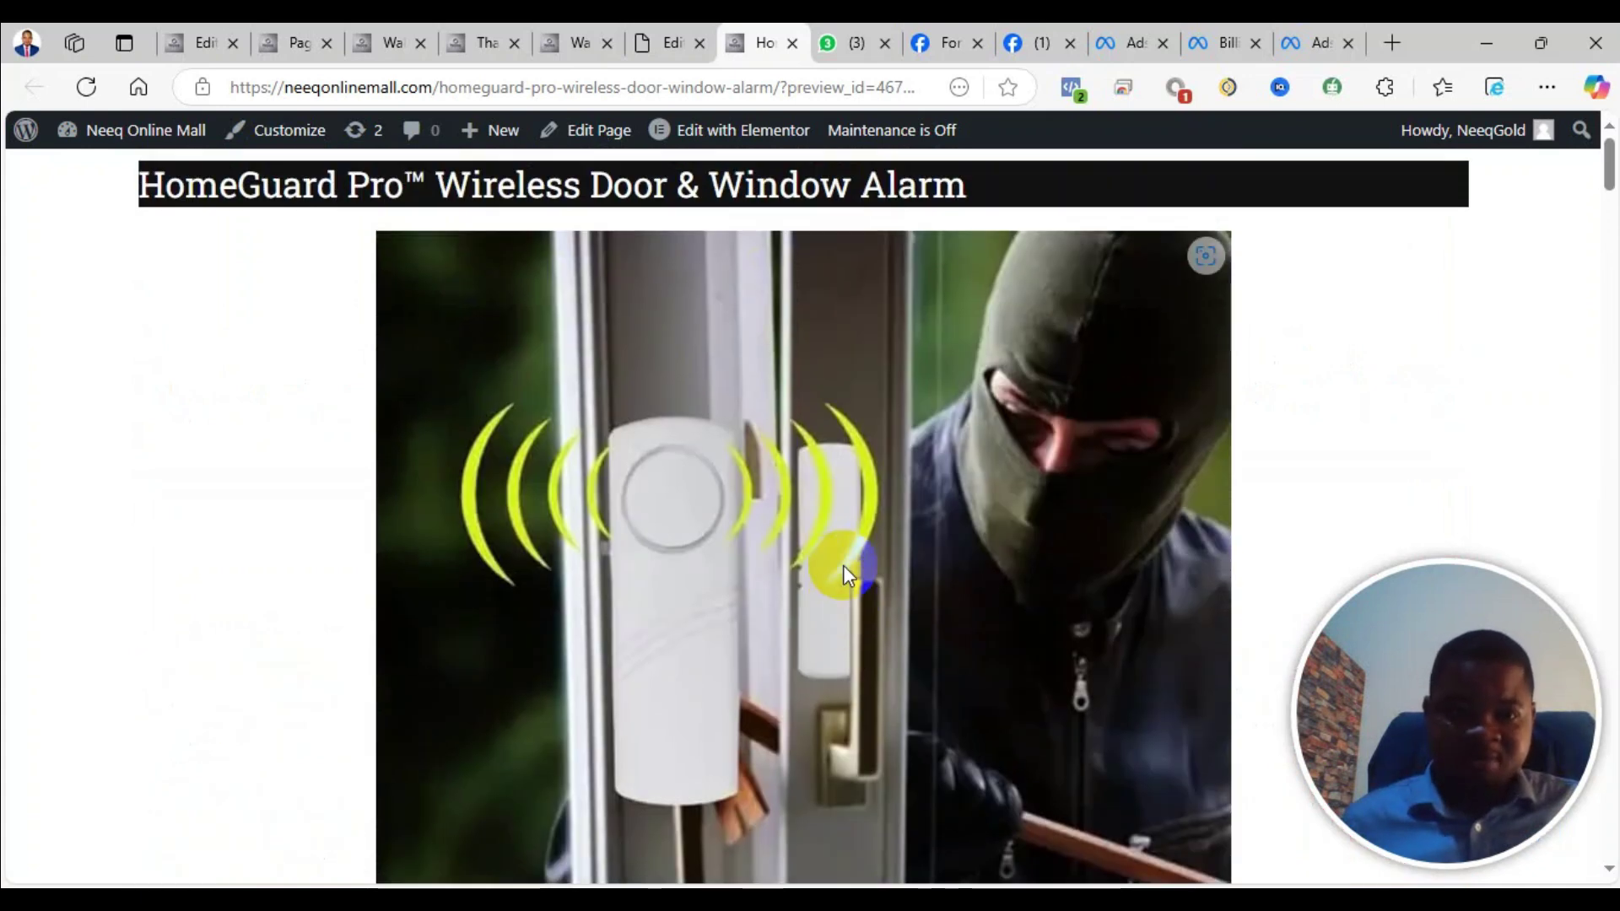
scroll(729, 297, down, 18)
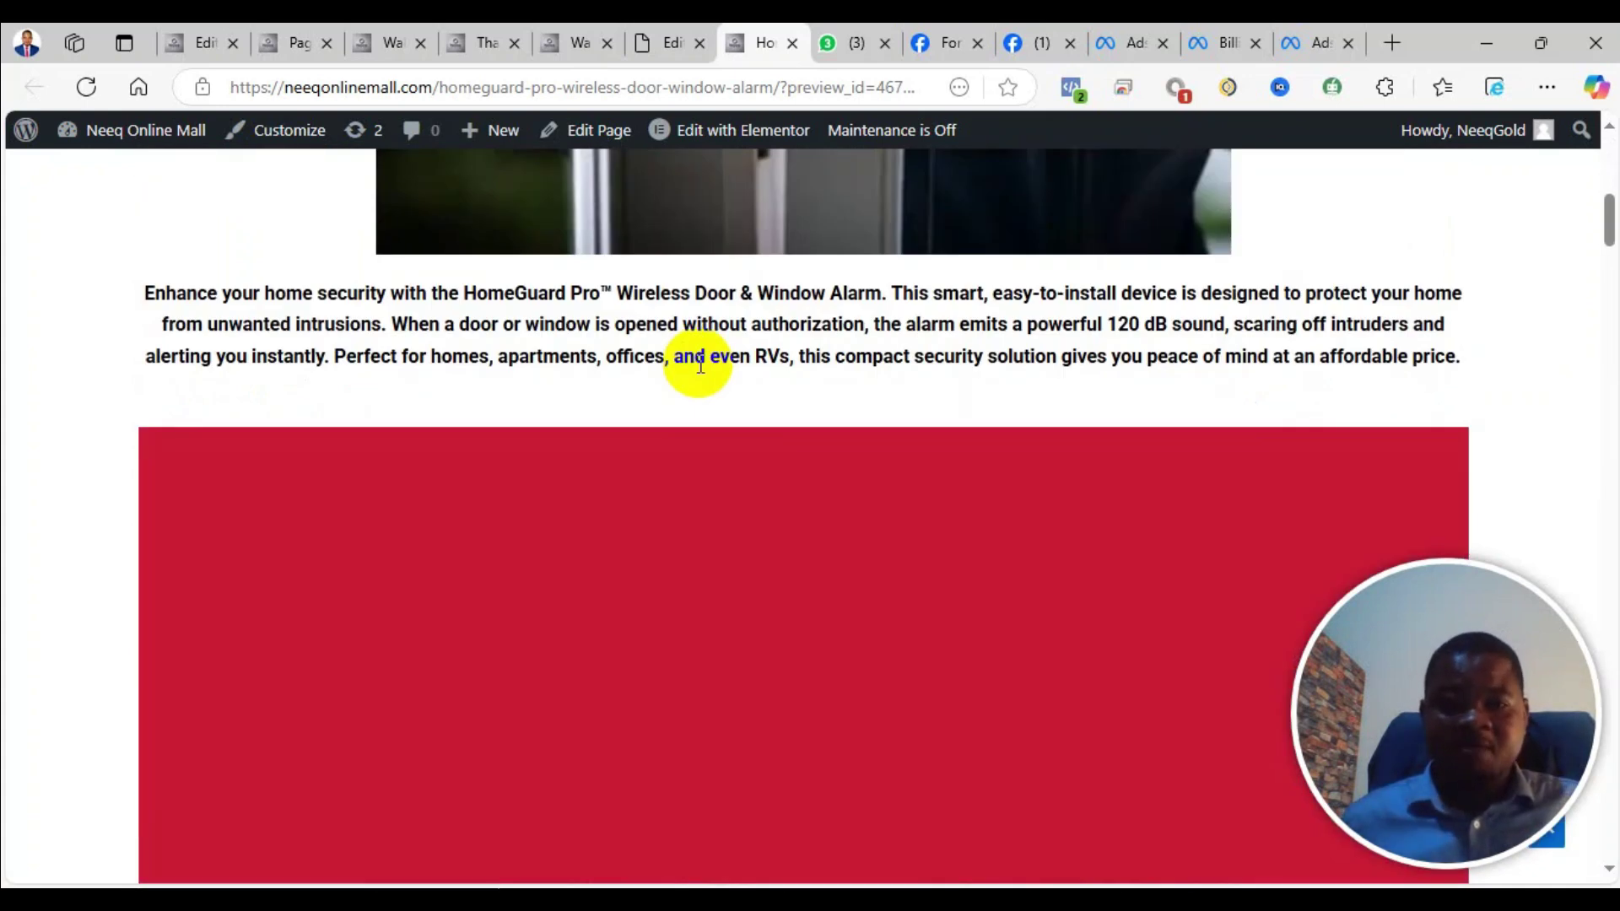
scroll(701, 367, down, 8)
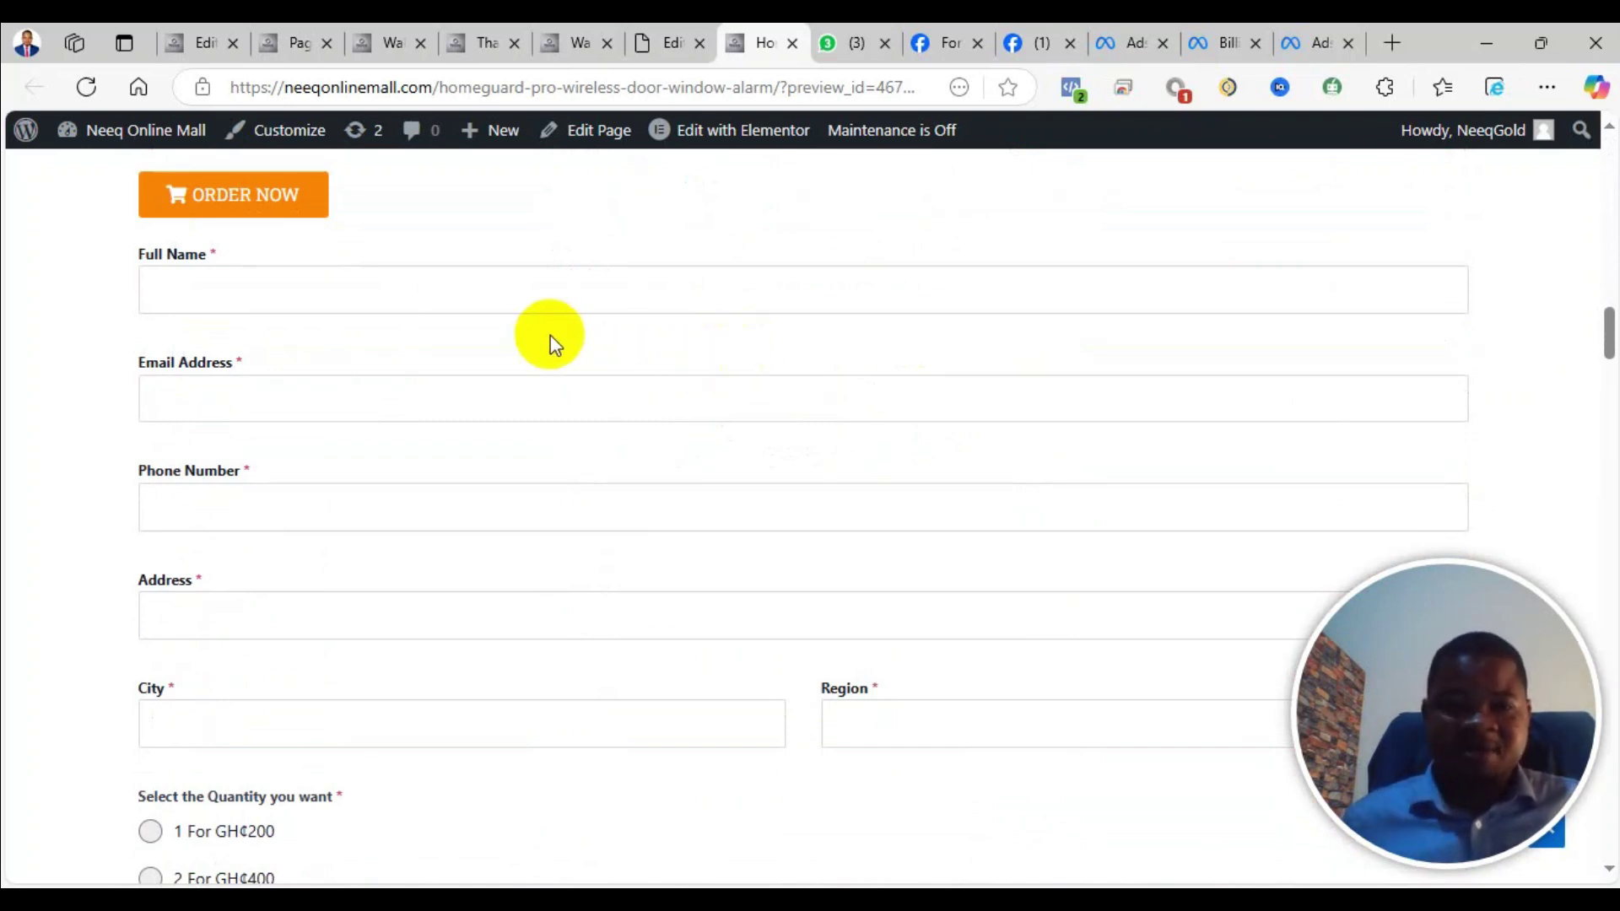
click(168, 35)
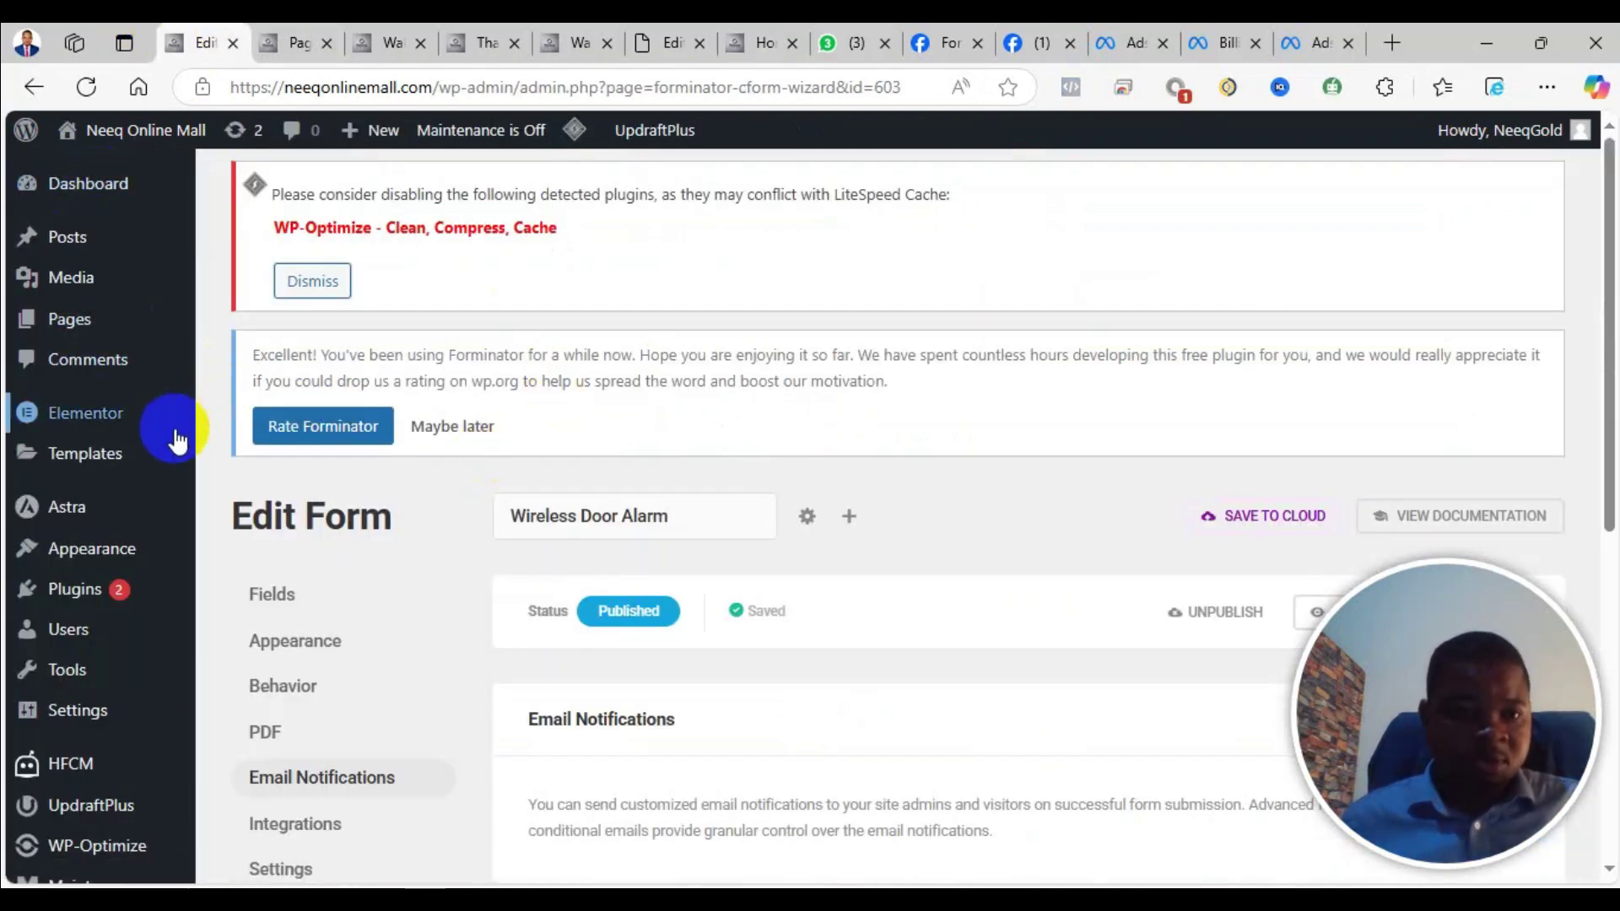
Open the Wireless Door Alarm Edit Form tab, then start a page via Pages > Add New Page
click(118, 504)
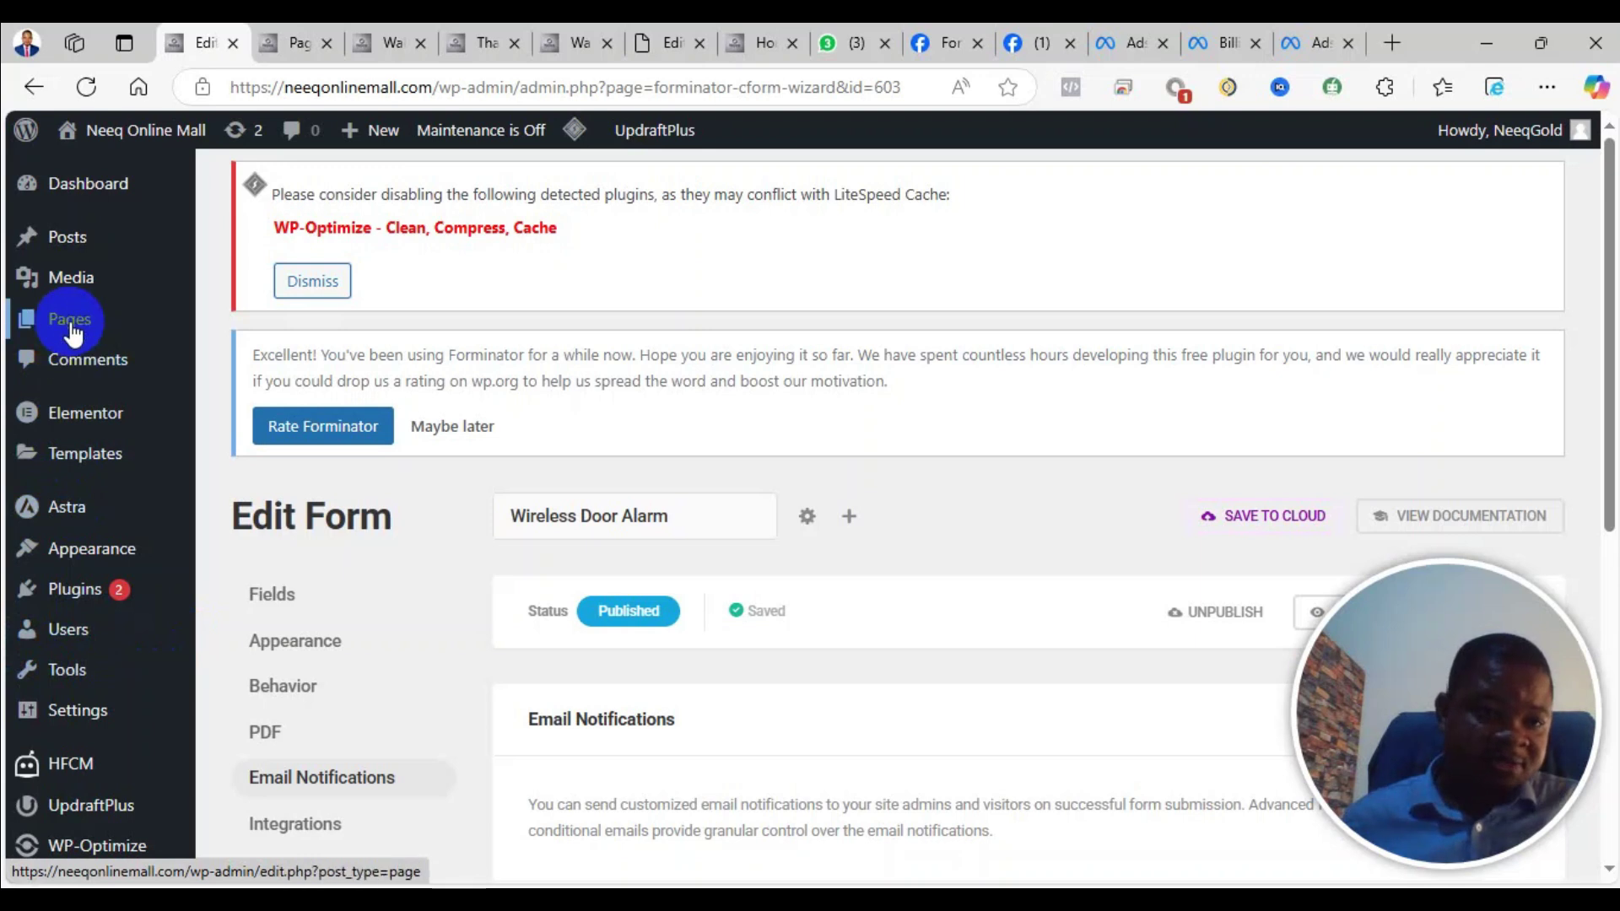
mouse_move(69, 325)
click(264, 361)
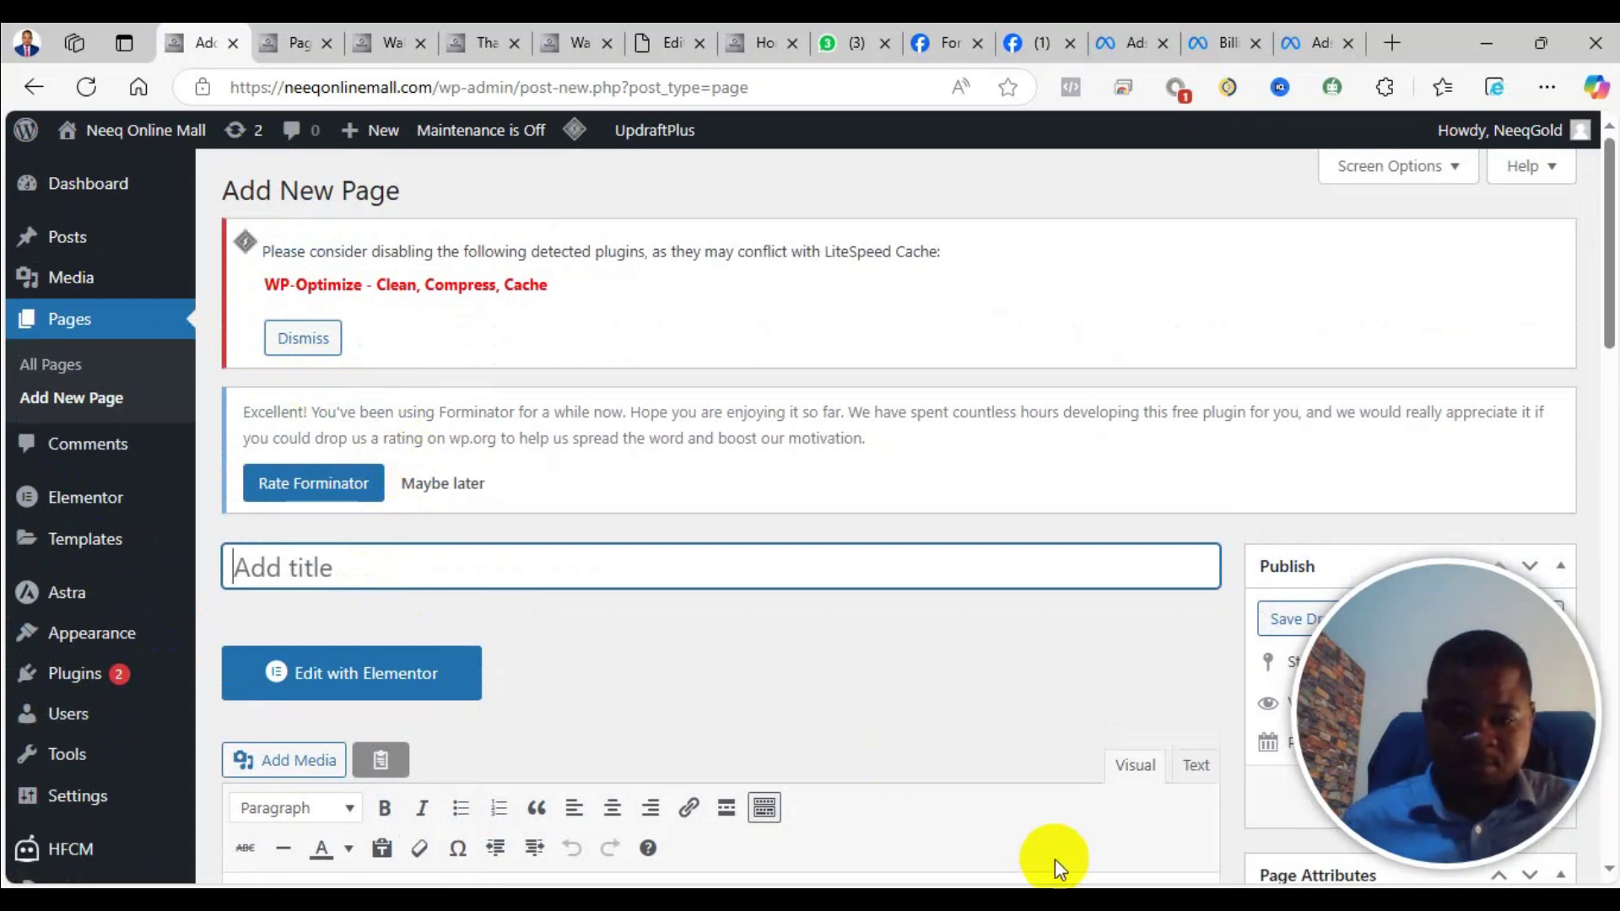
Paste 'Thank You-Wireless Door & Window Alarm' as the new page's title
text(Thank You-Wireless Door & Window Alarm)
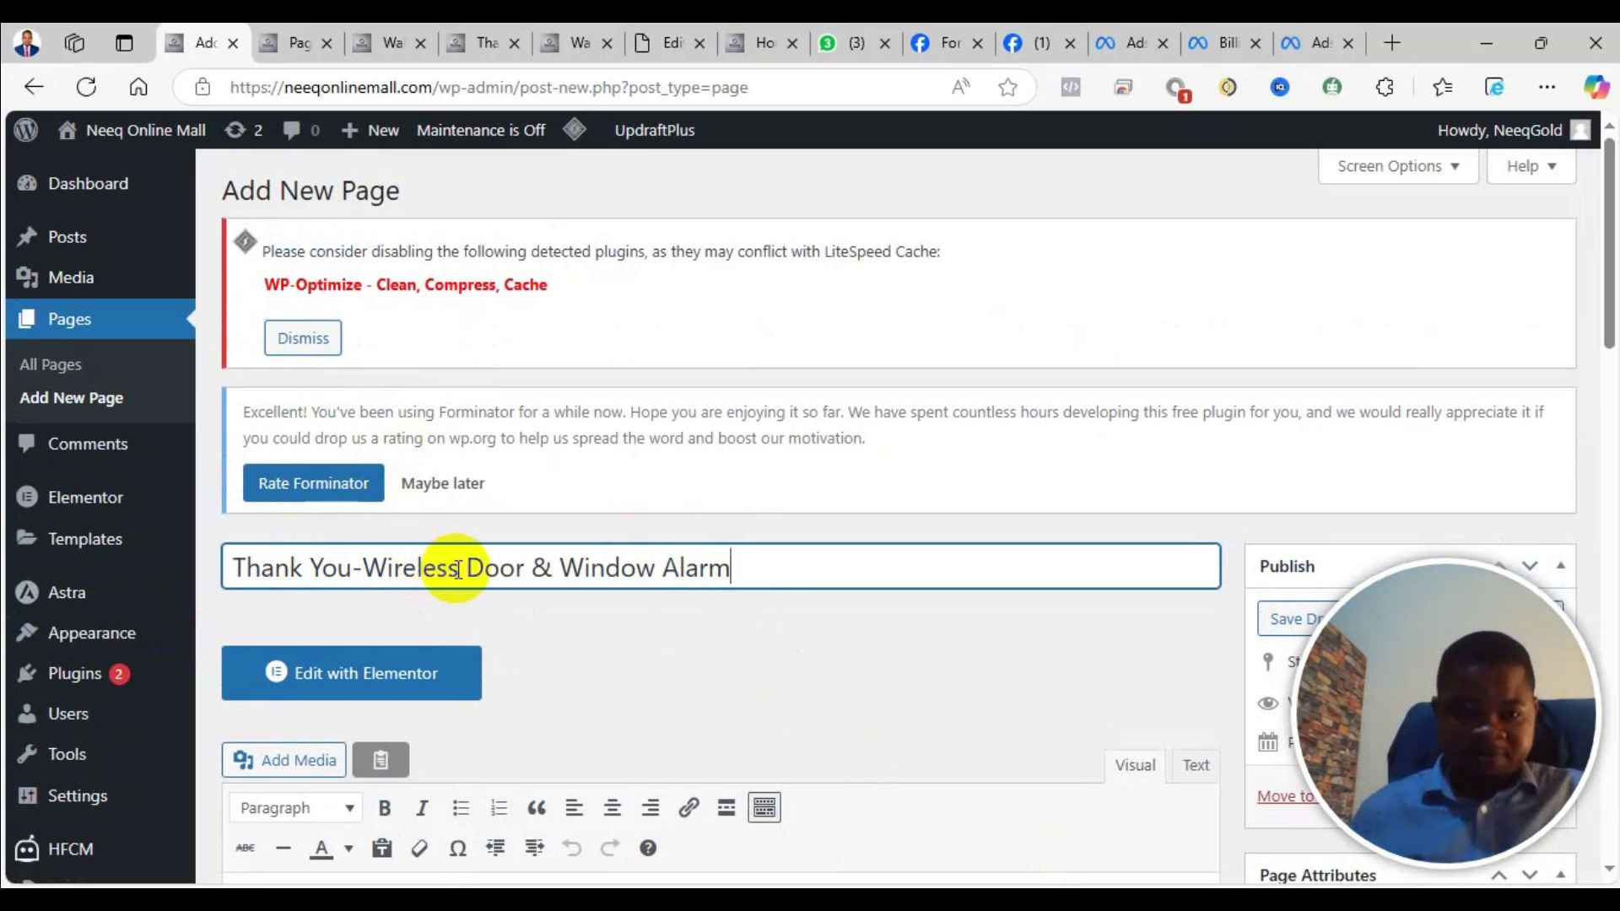
scroll(675, 596, down, 2)
scroll(675, 596, down, 2)
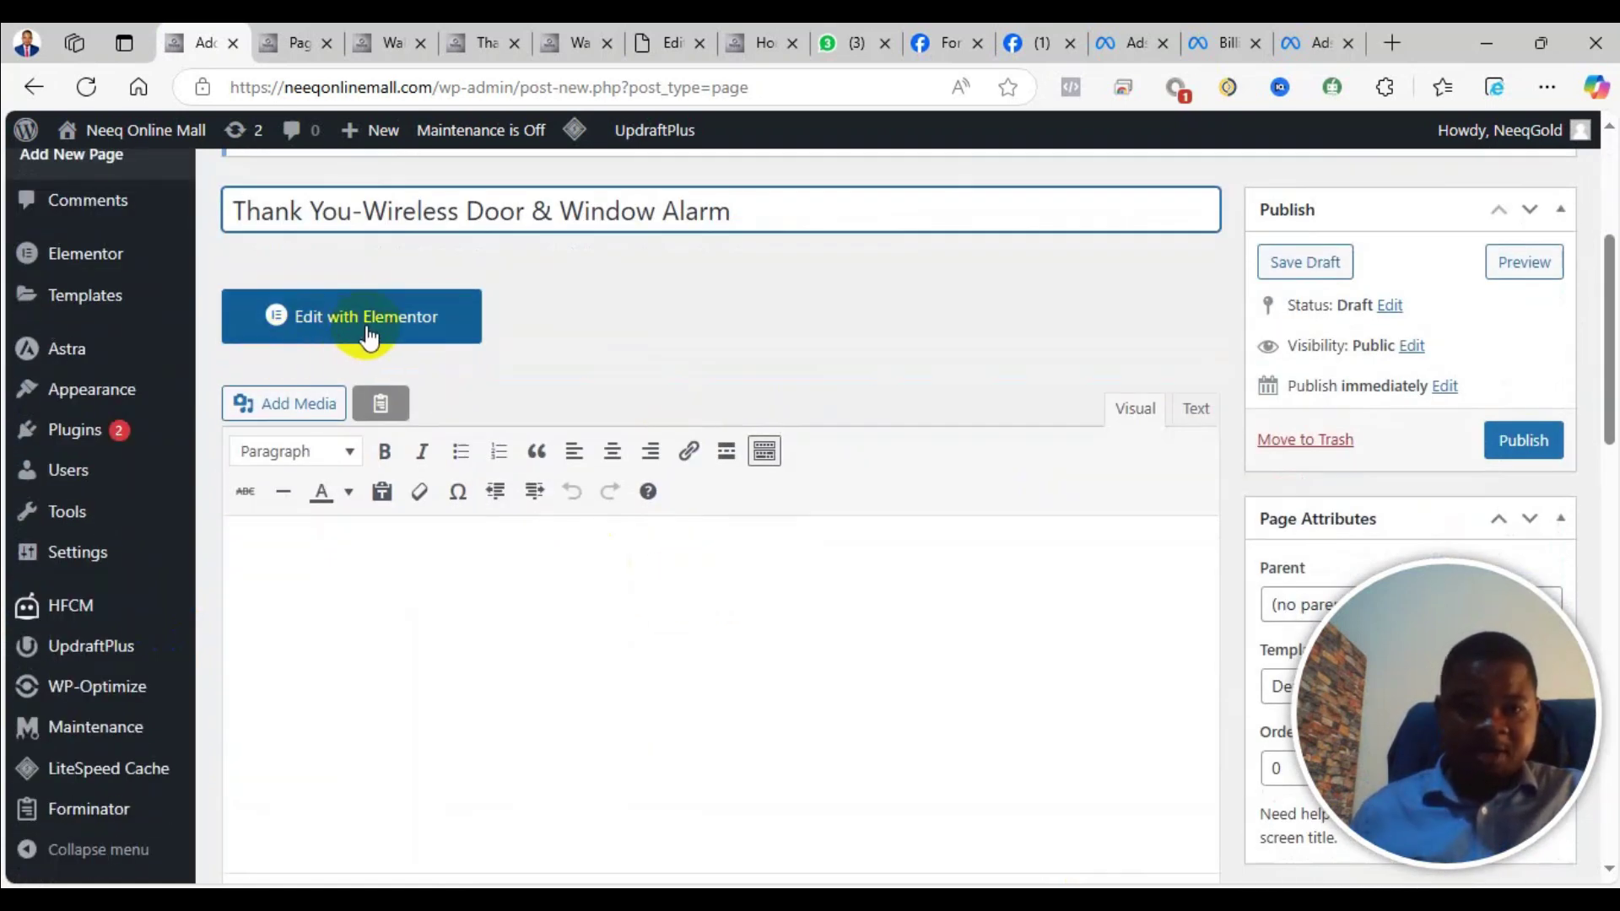
click(320, 409)
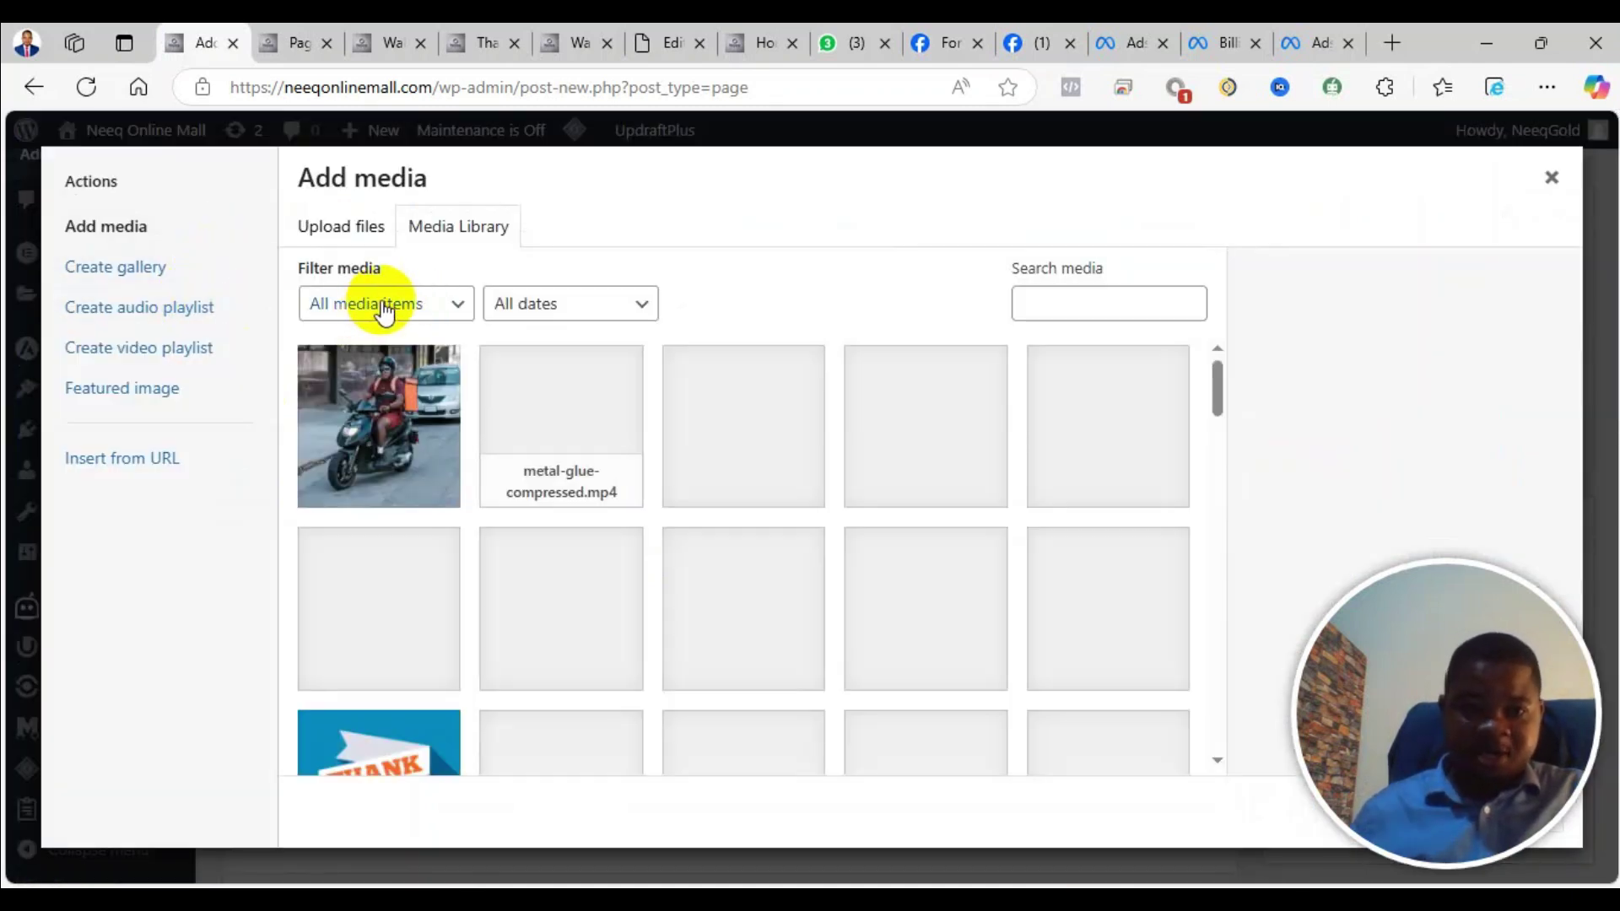
Insert the motorbike delivery photo from the Media Library into the page body
click(426, 426)
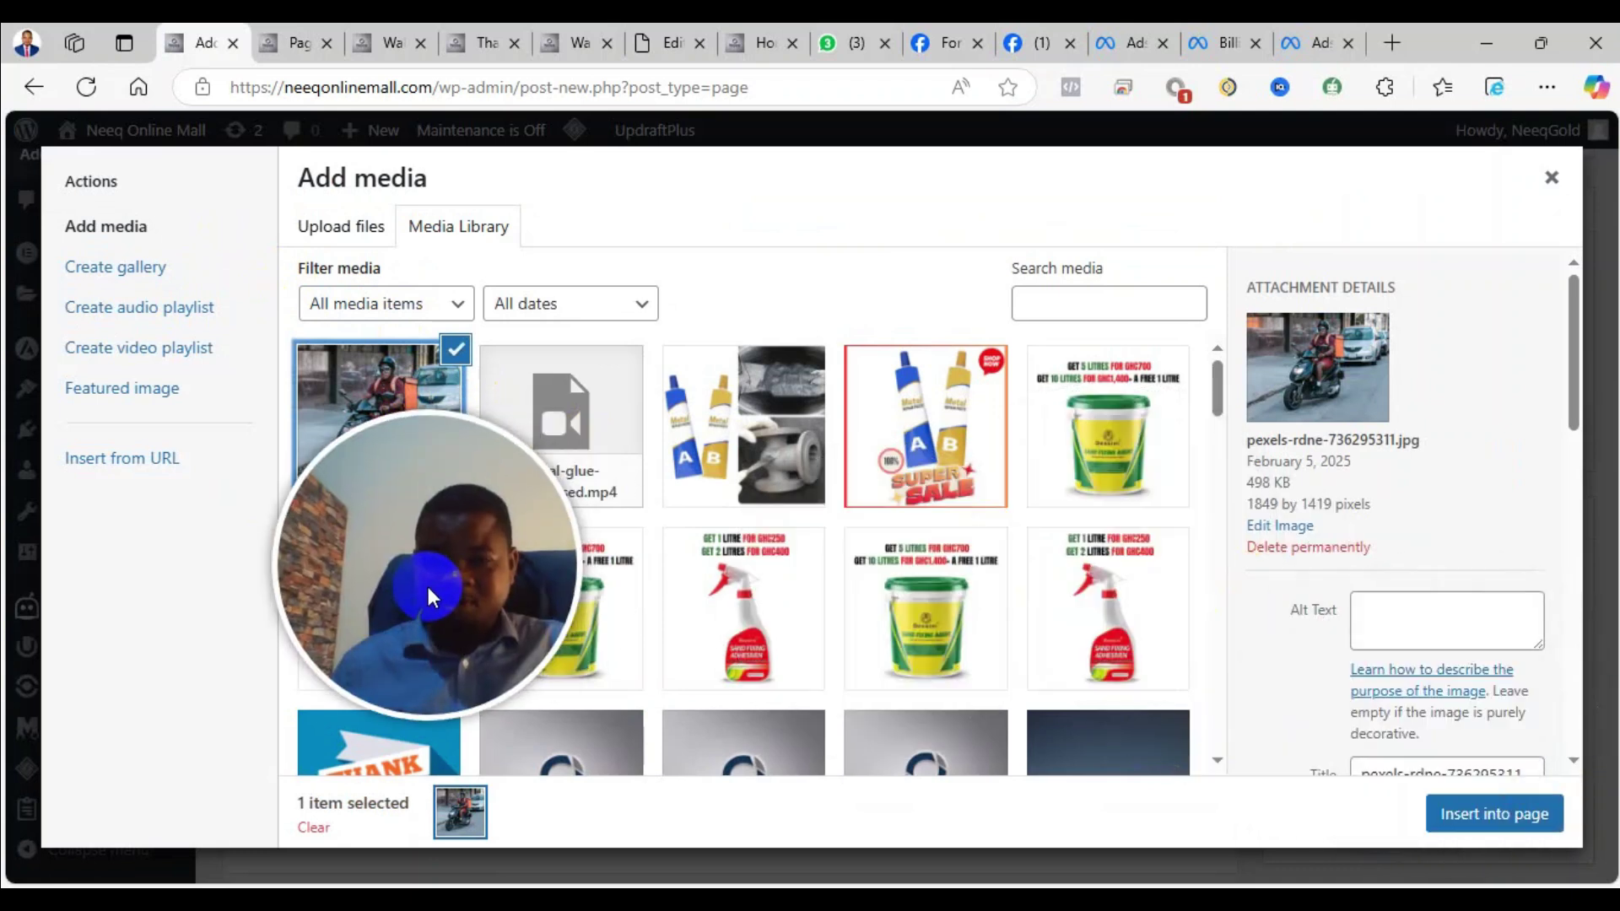
click(1484, 823)
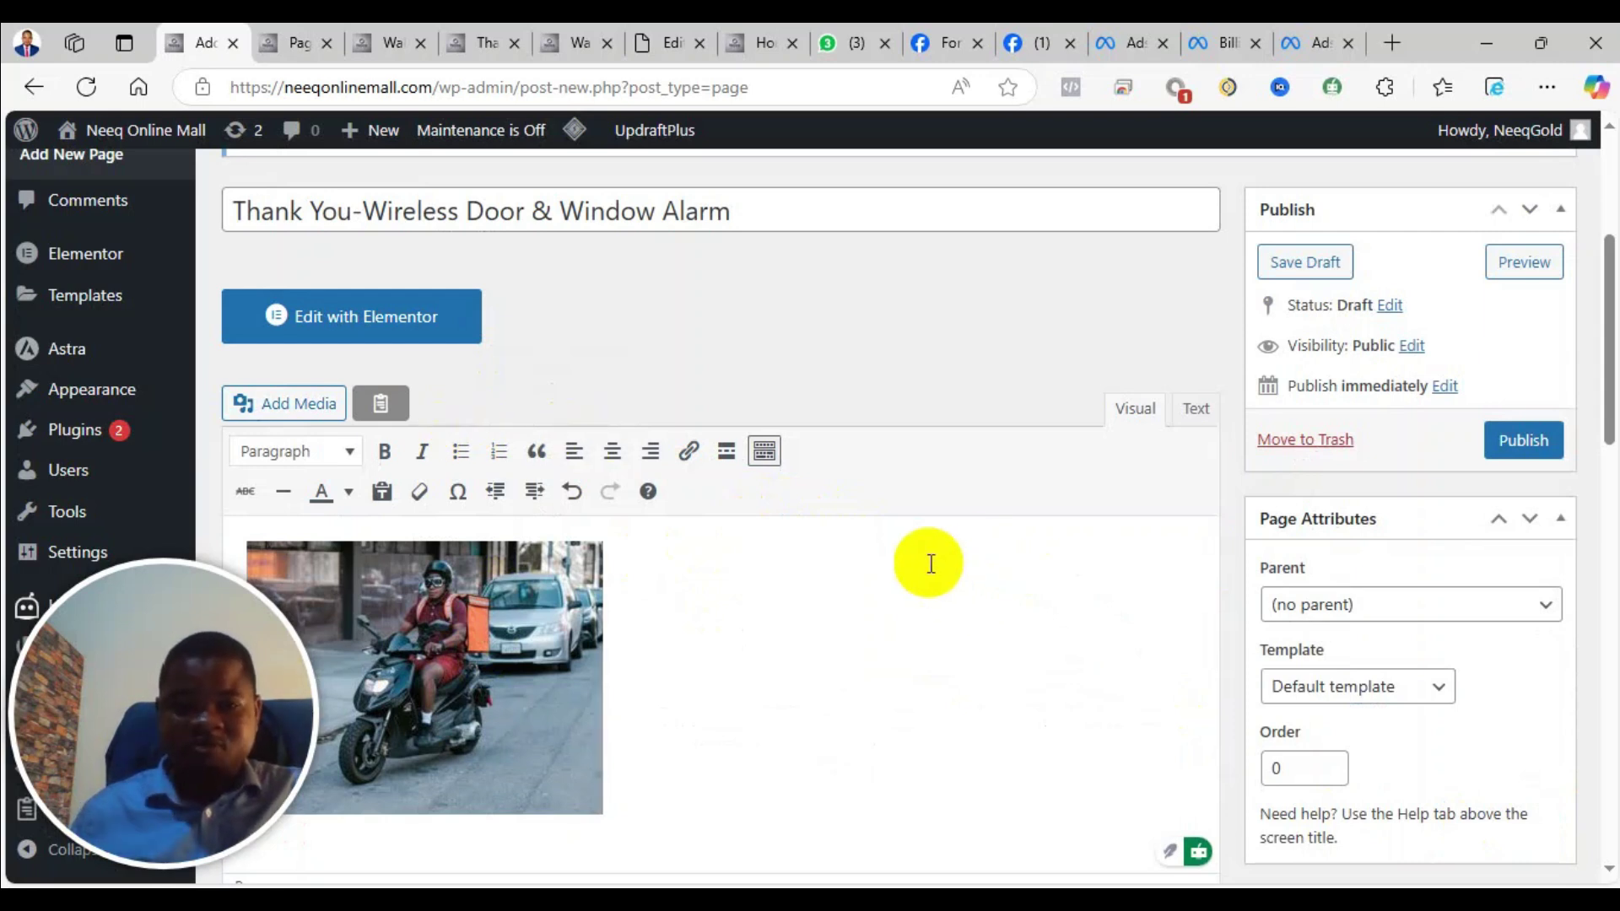
click(609, 452)
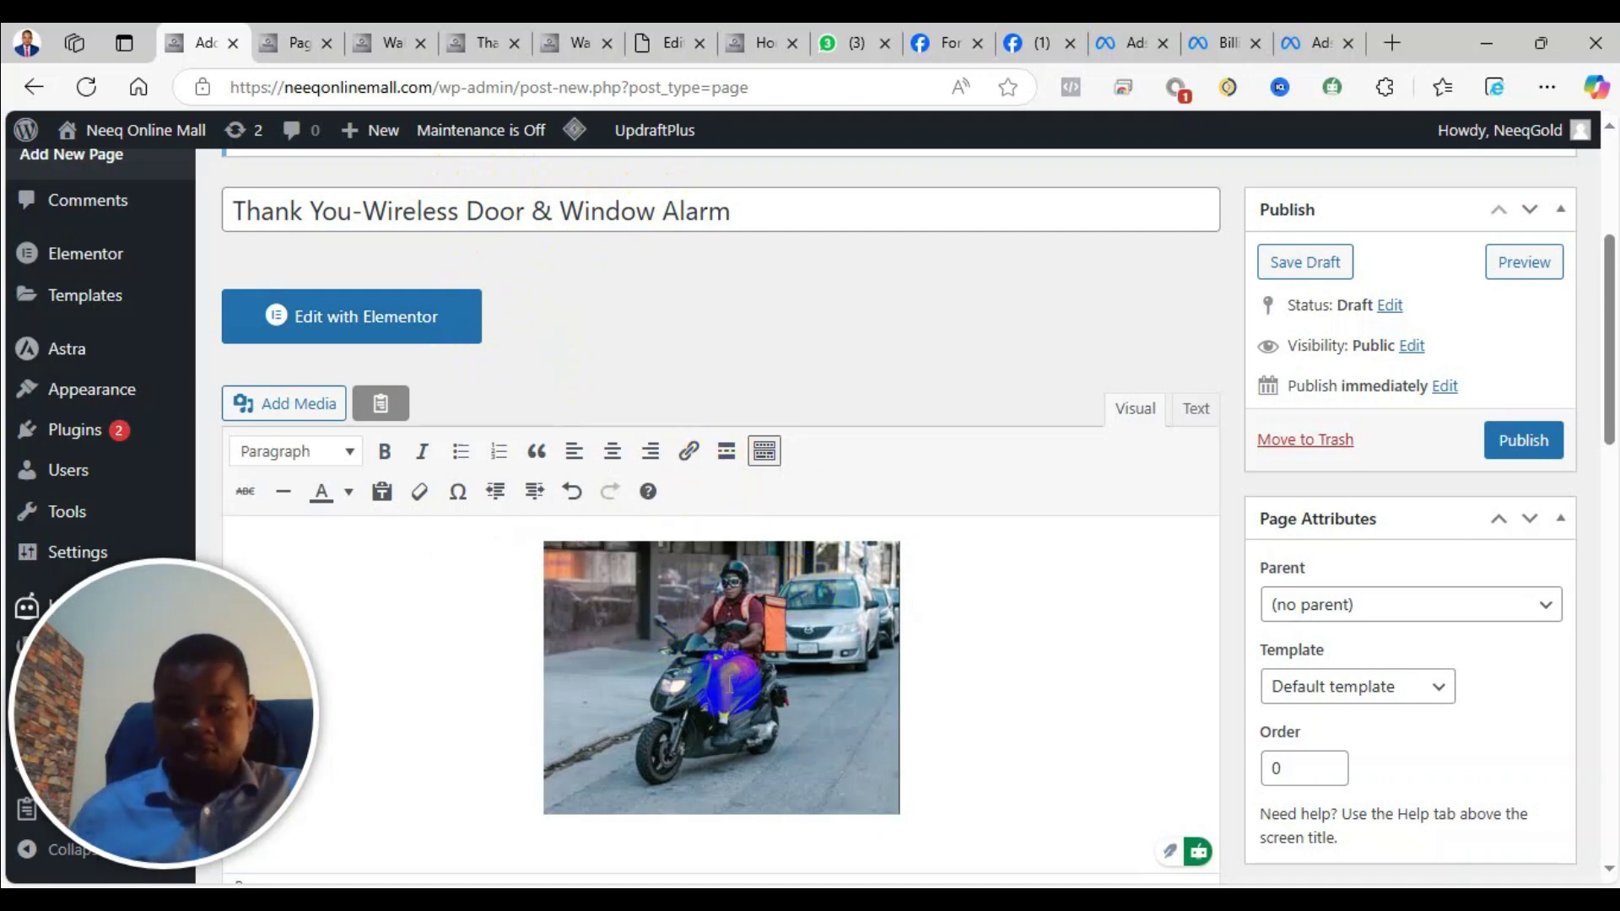
Scroll through the page editor to check the centred scooter-rider photo
scroll(765, 684, down, 4)
scroll(785, 658, up, 7)
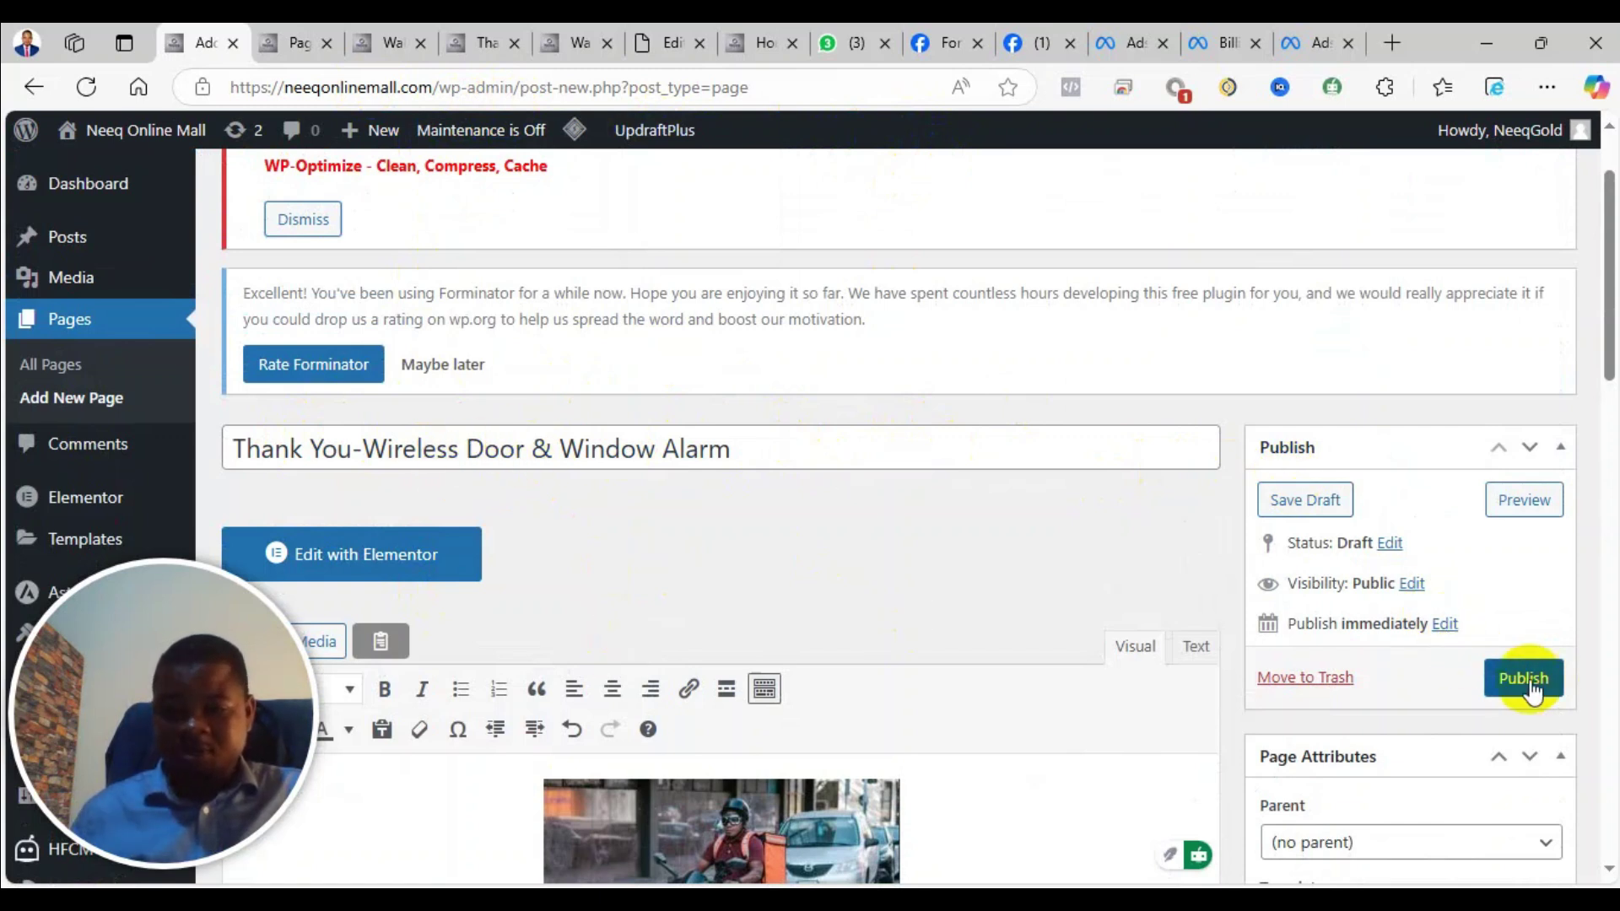
scroll(1533, 690, down, 3)
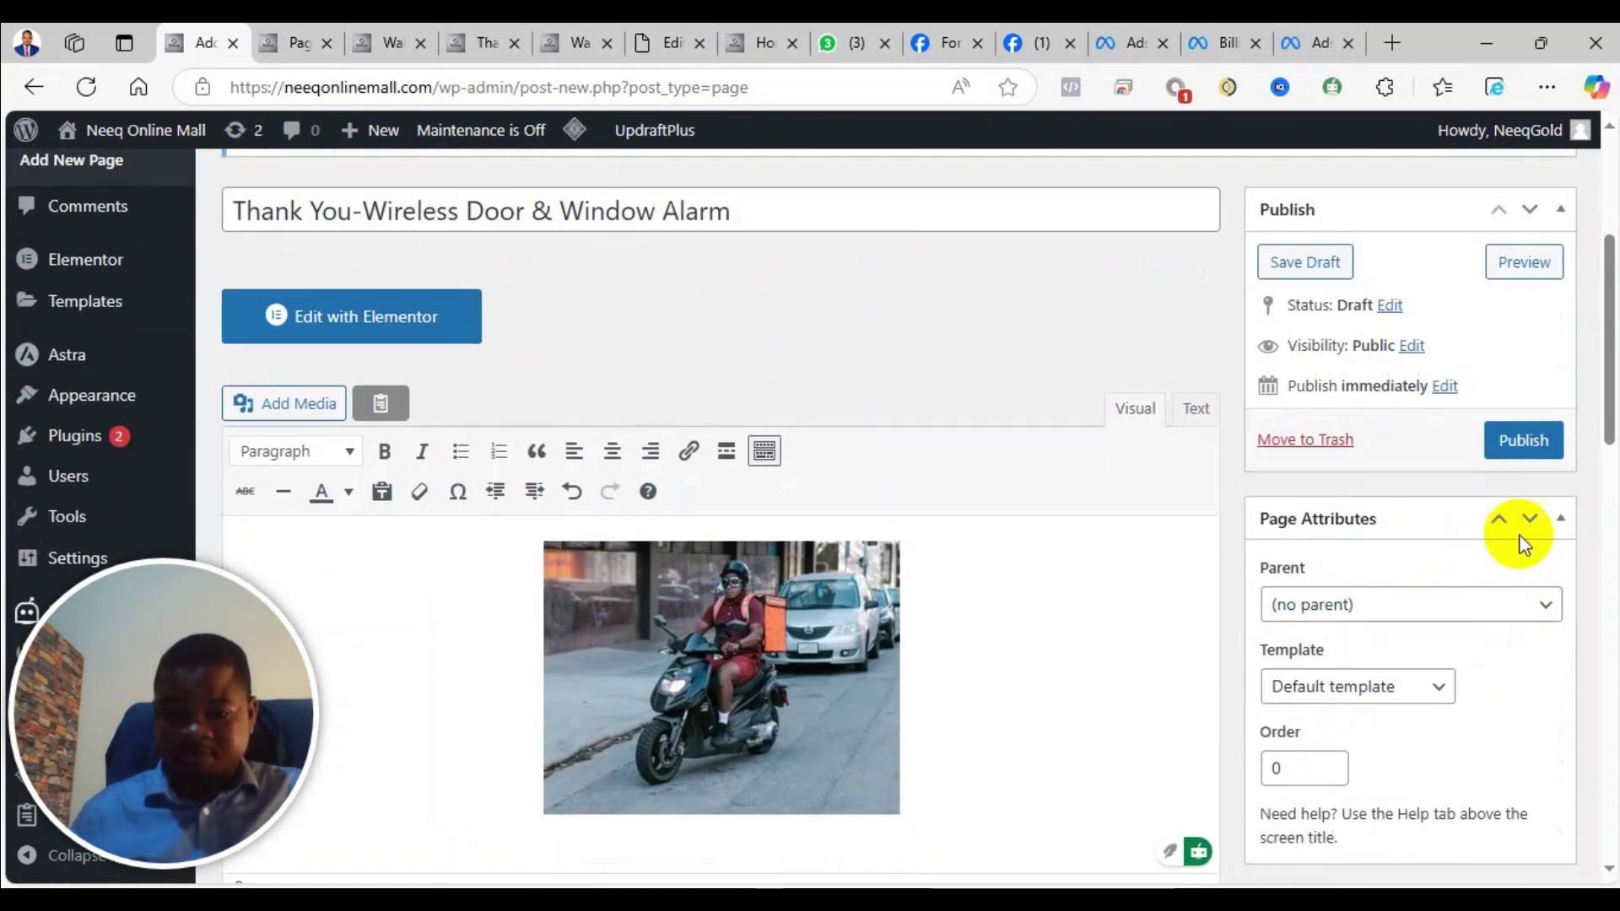
Publish the thank-you page and view its preview in a new tab before returning
click(1530, 441)
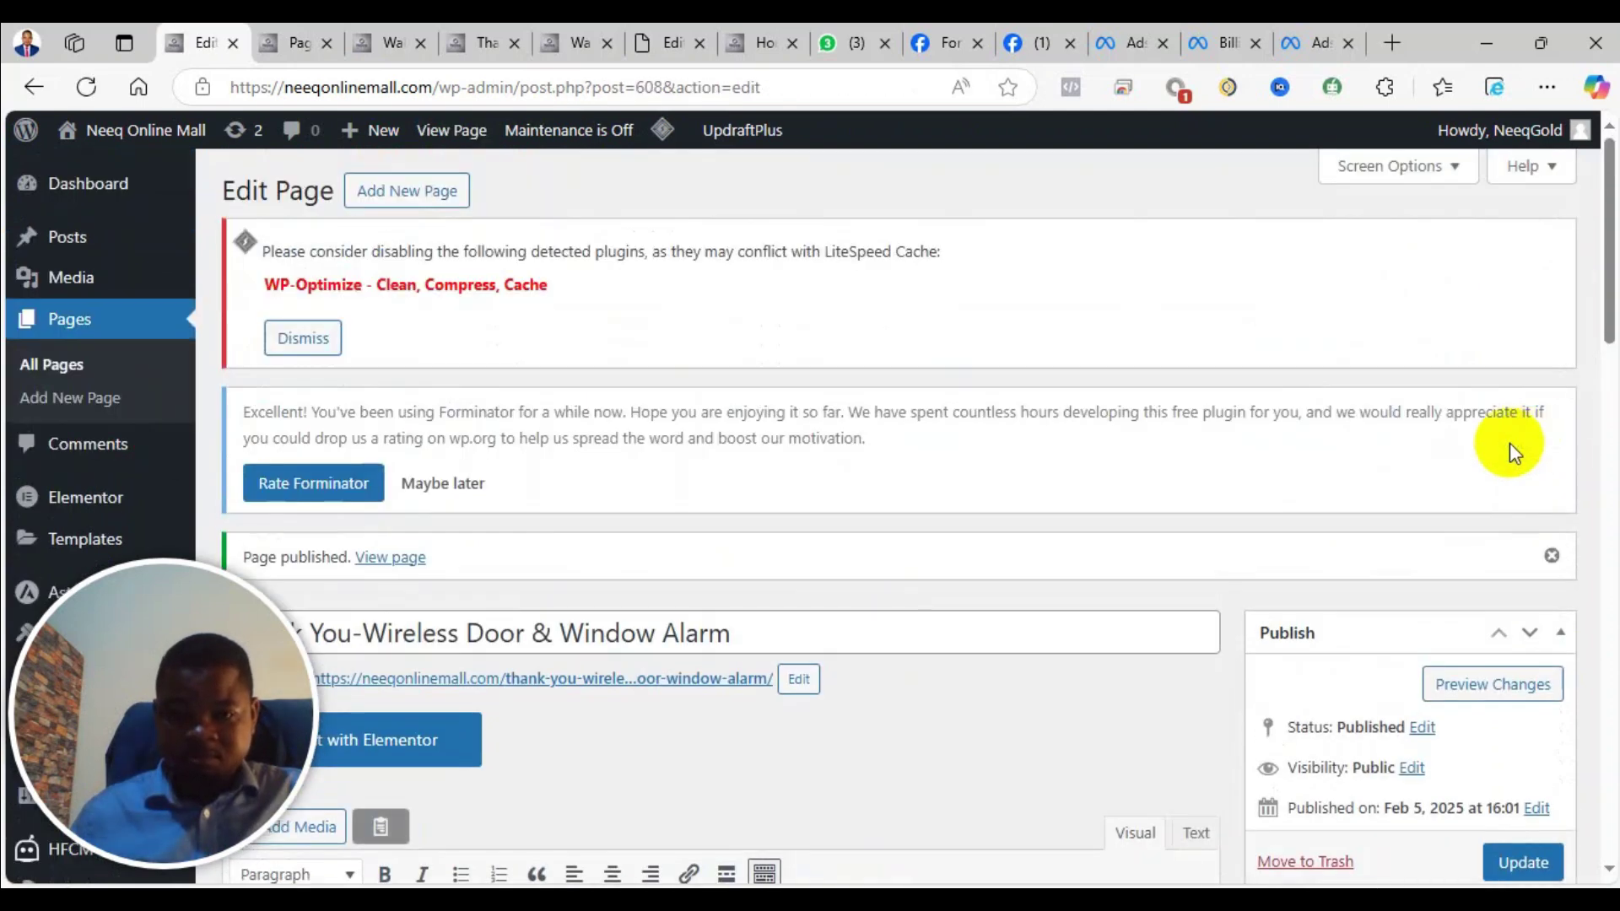
scroll(825, 636, down, 4)
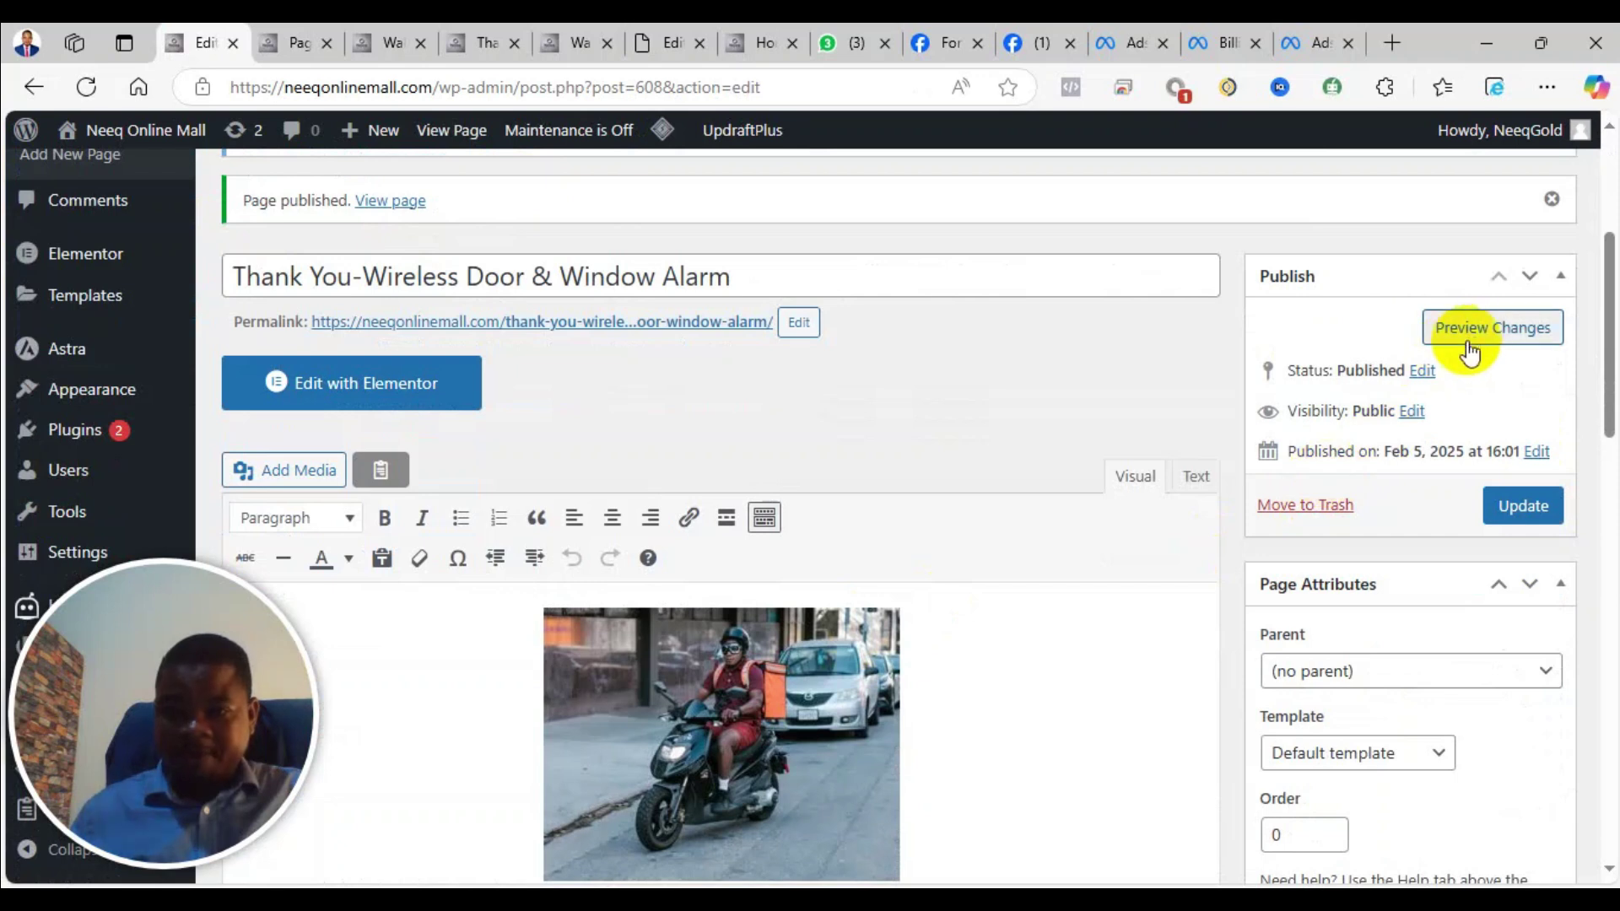
right_click(1469, 350)
click(1469, 346)
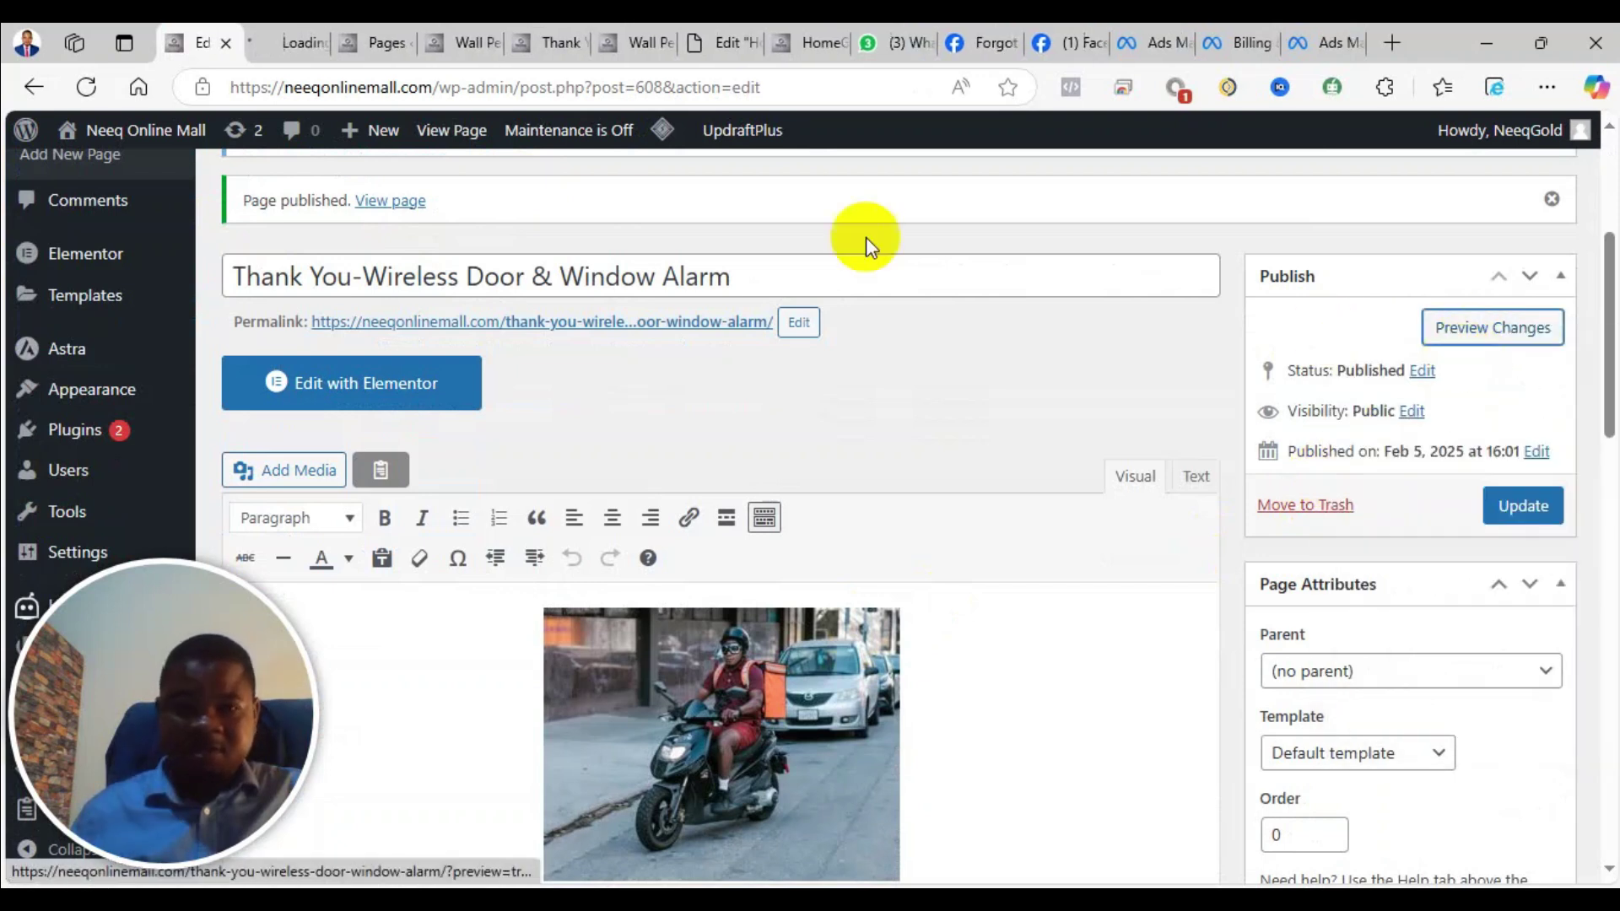
click(280, 25)
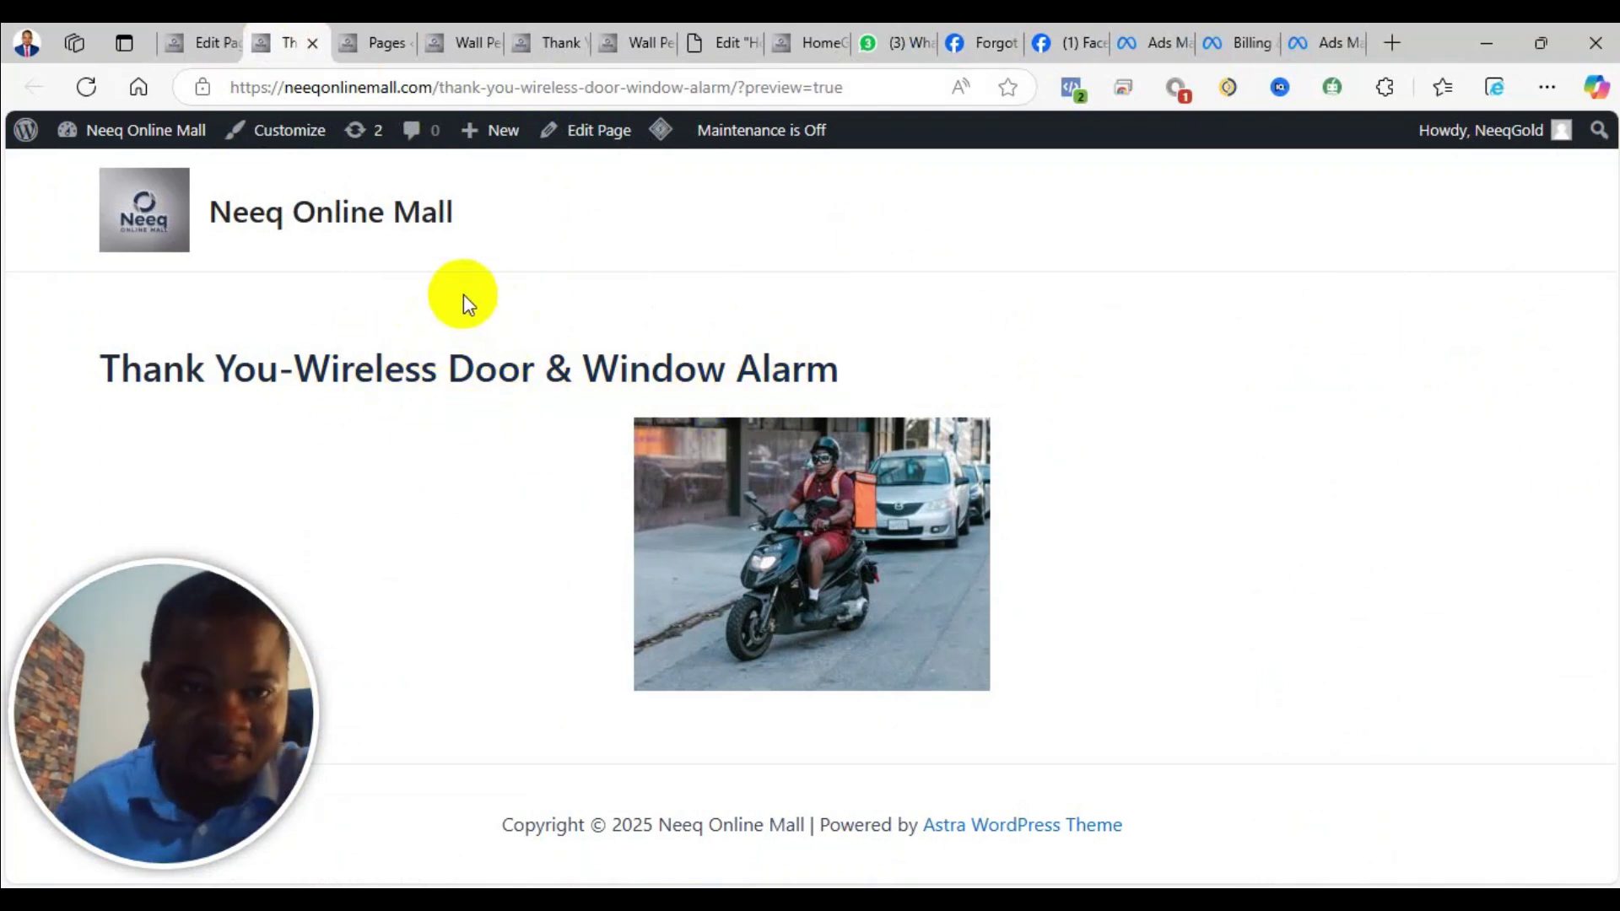
click(207, 30)
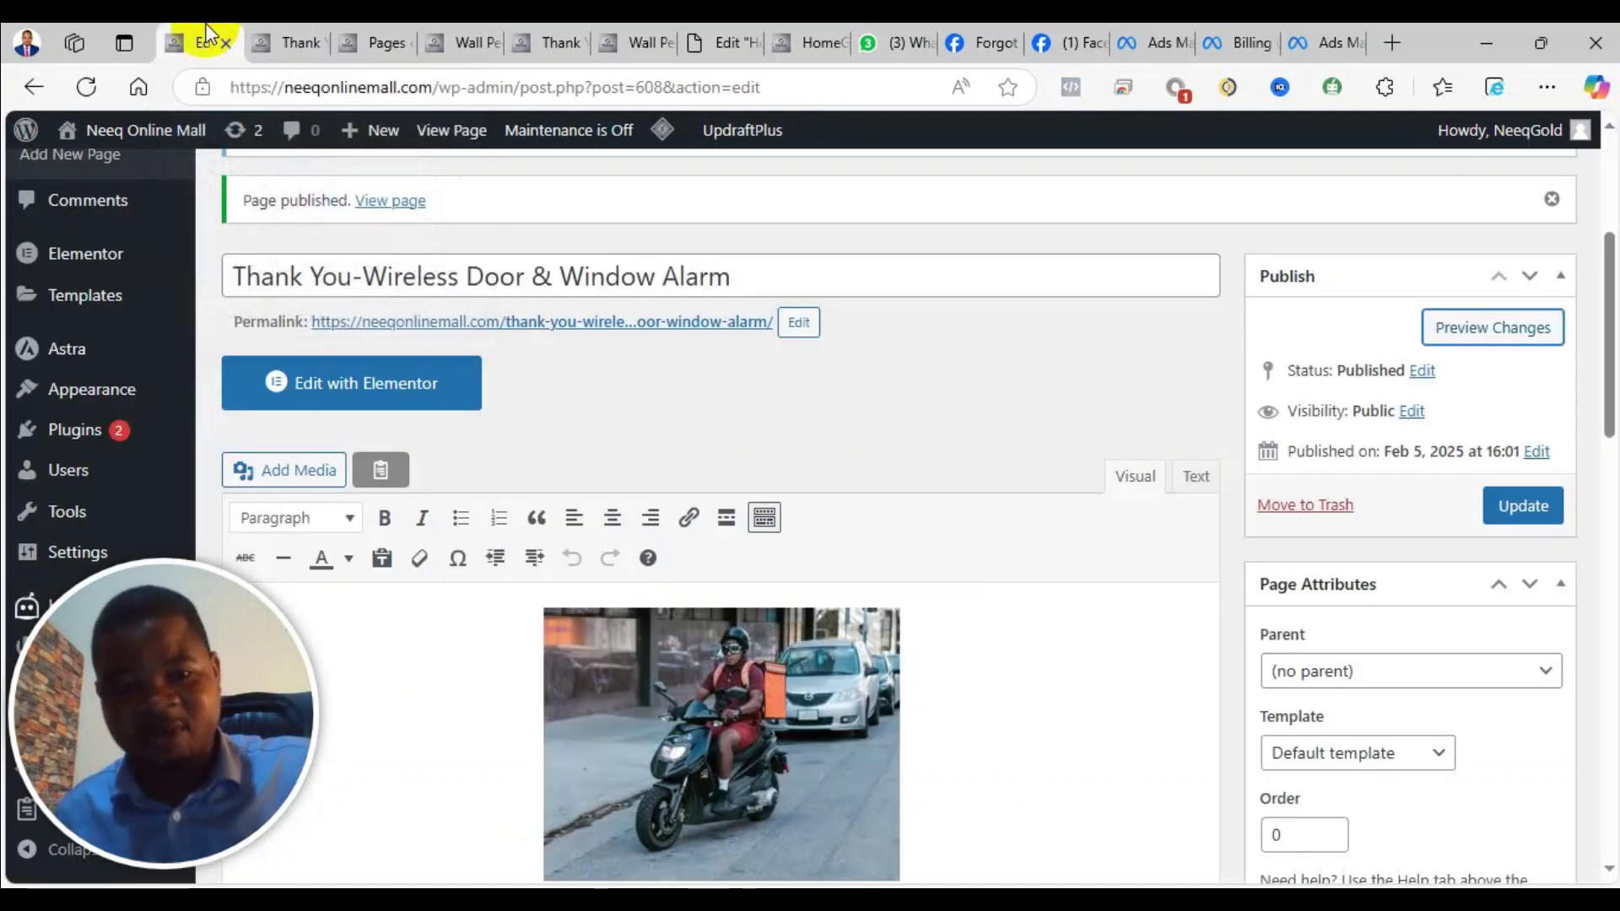
Edit the title to 'Thank You for placing an order for Wireless Door & Window Alarm' and update
click(789, 273)
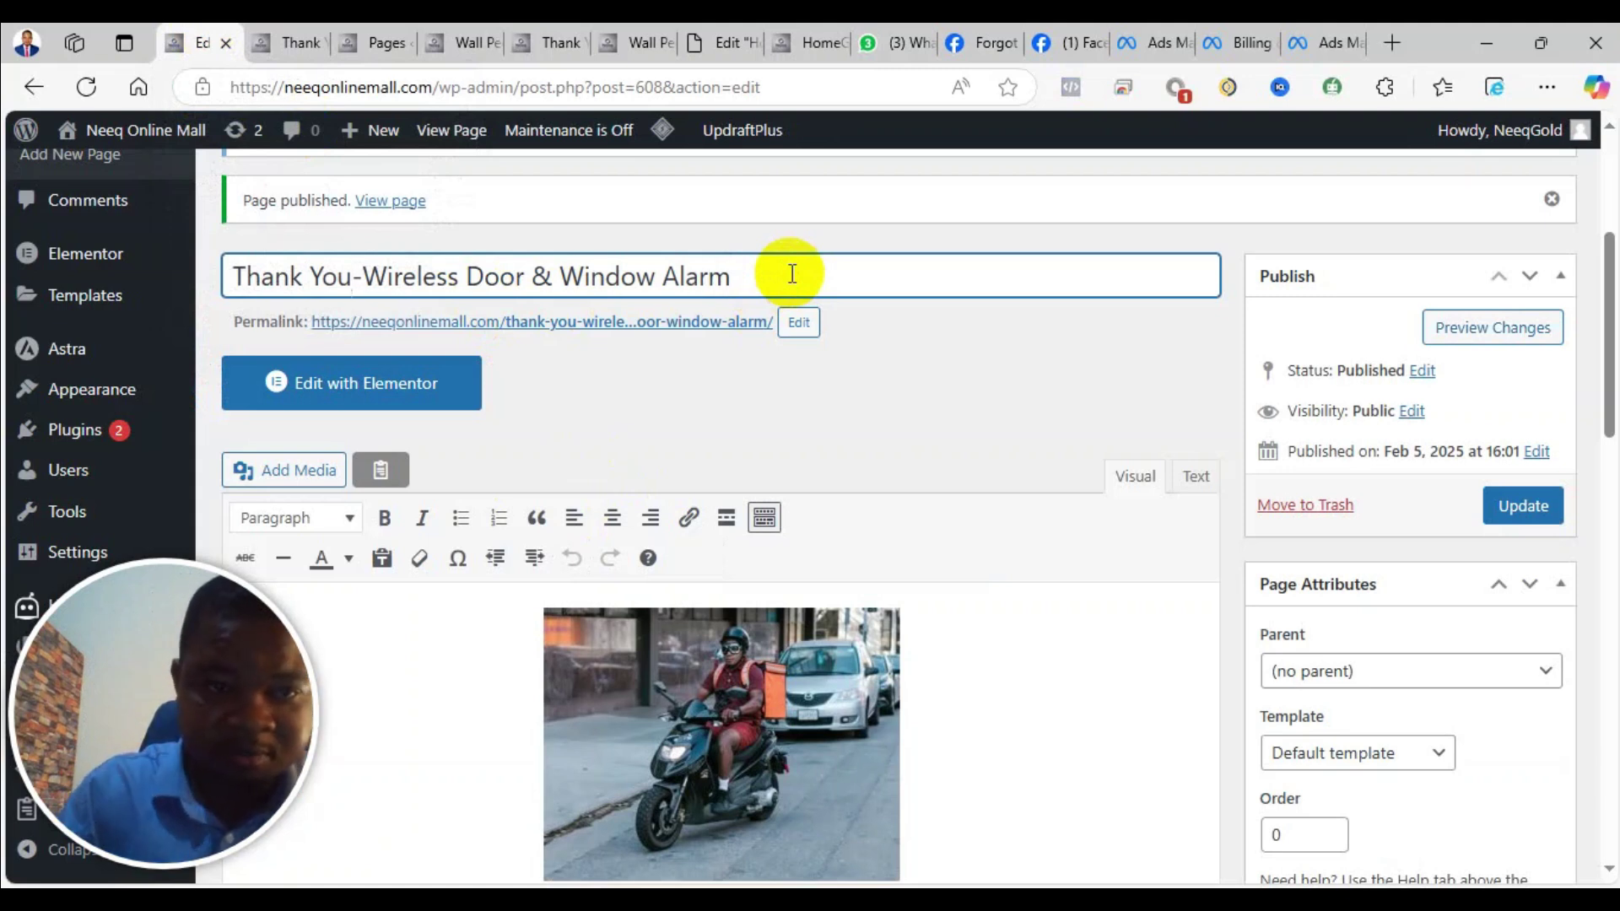
key(BackSpace)
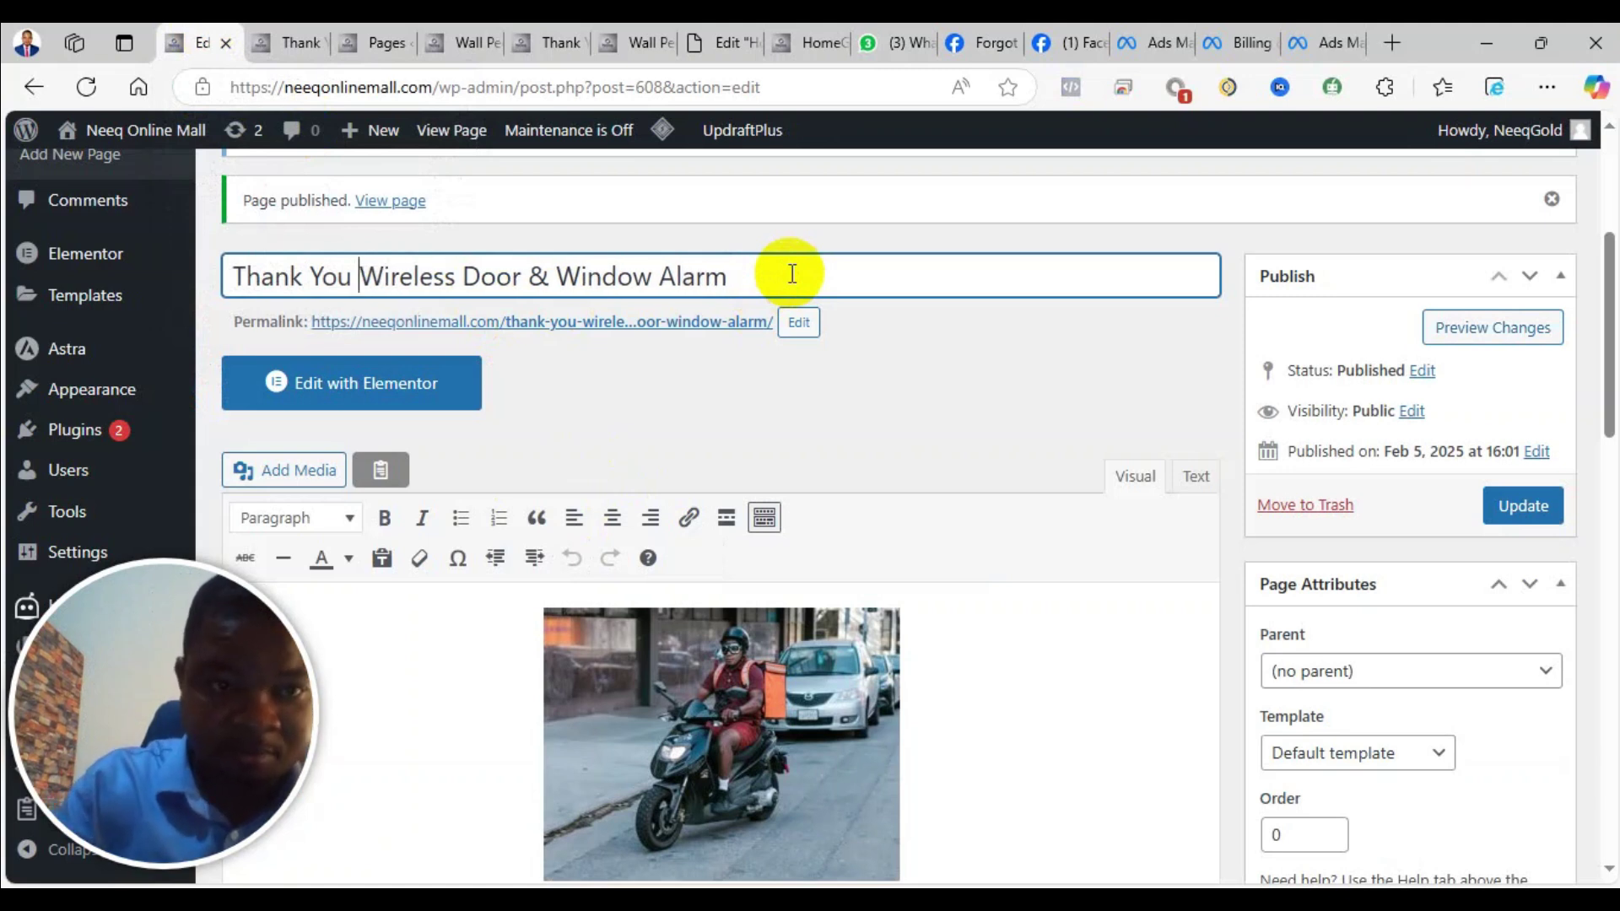
text(for )
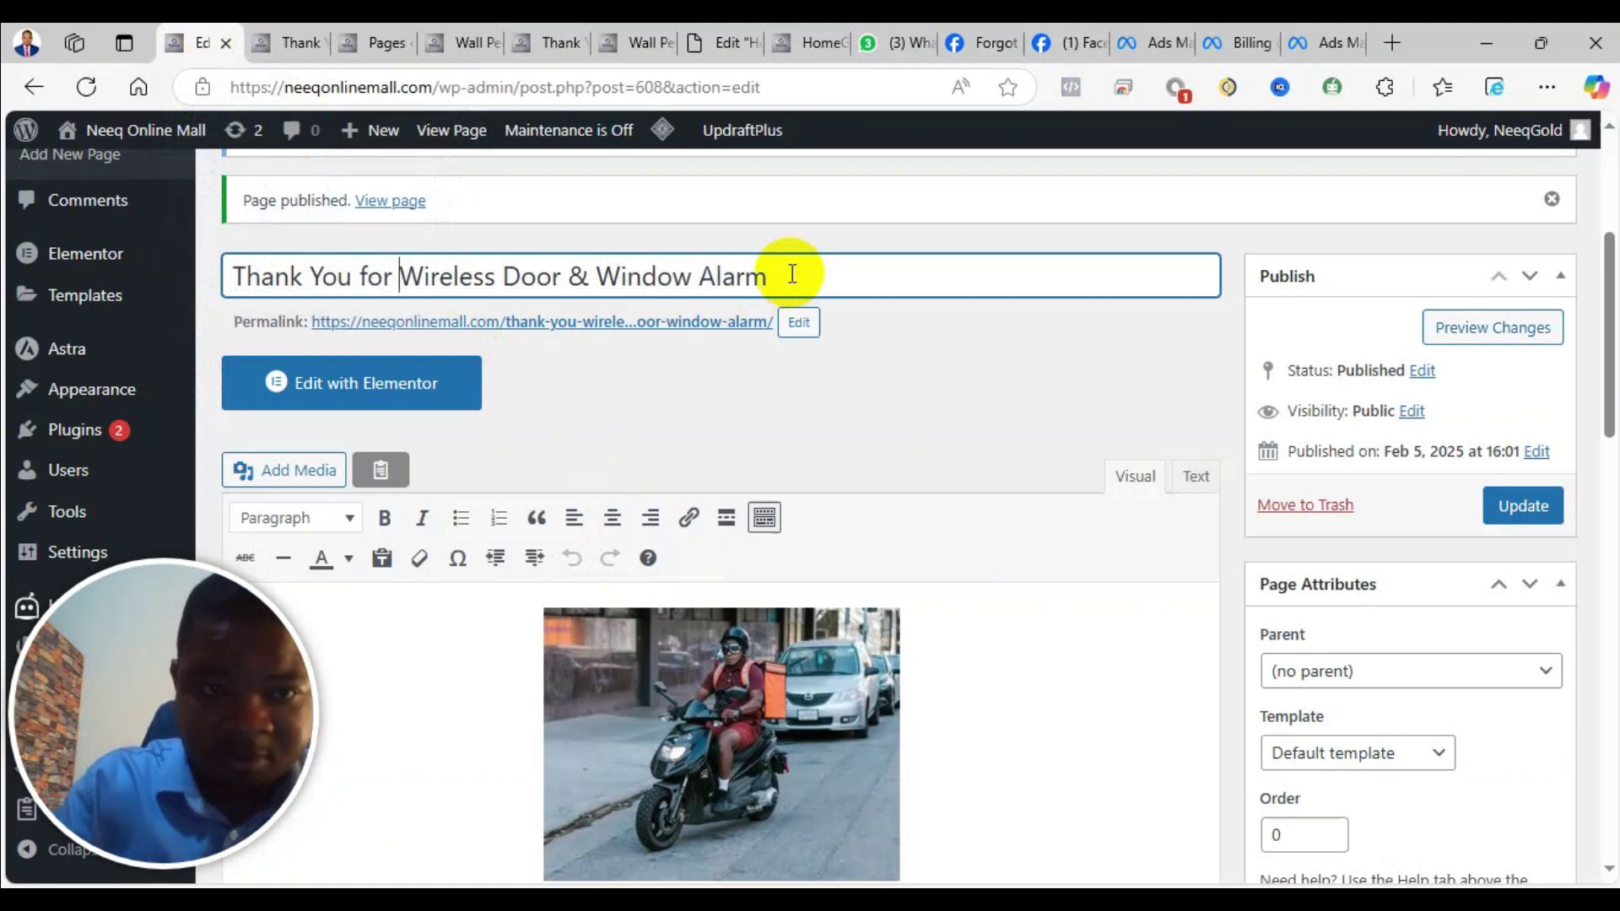
text(placin)
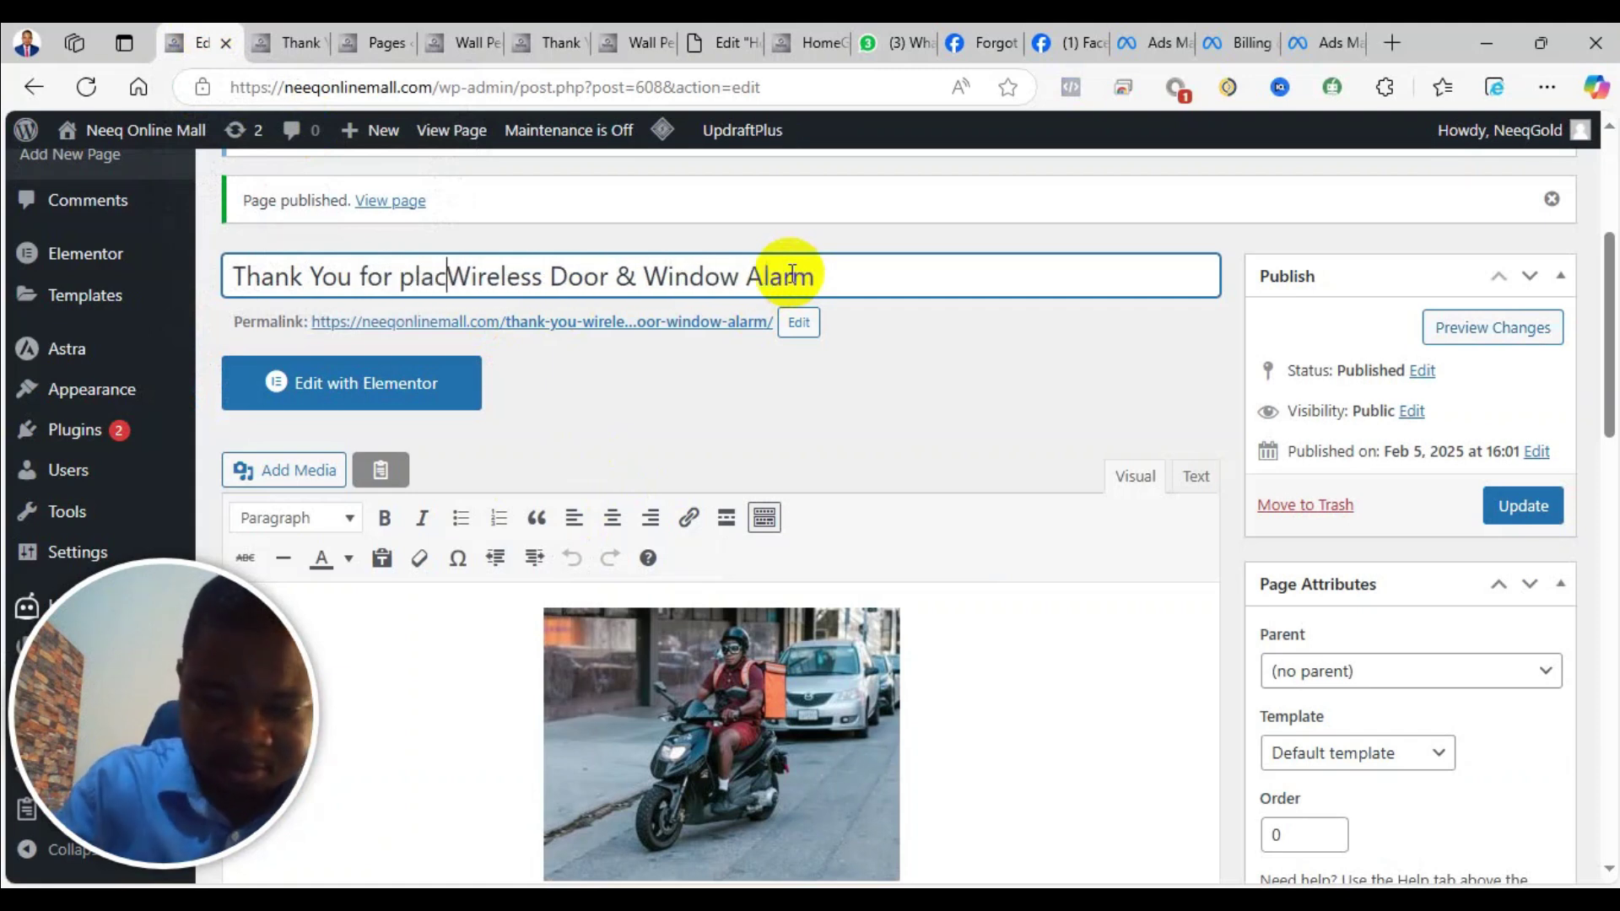
text(g )
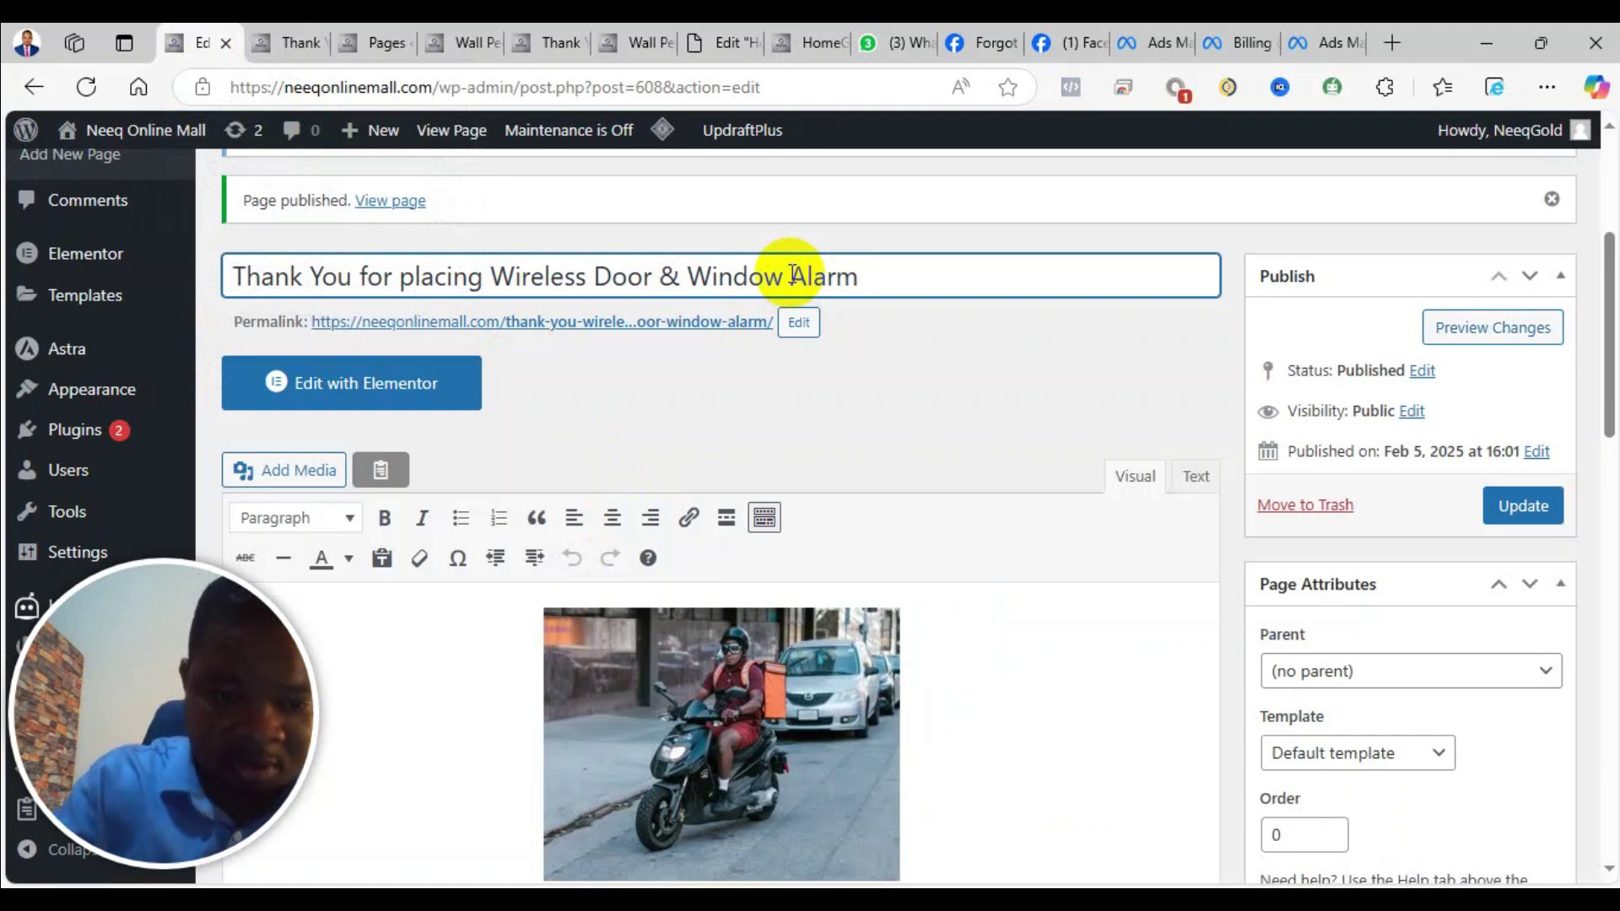
text(ad)
key(BackSpace)
text(n or)
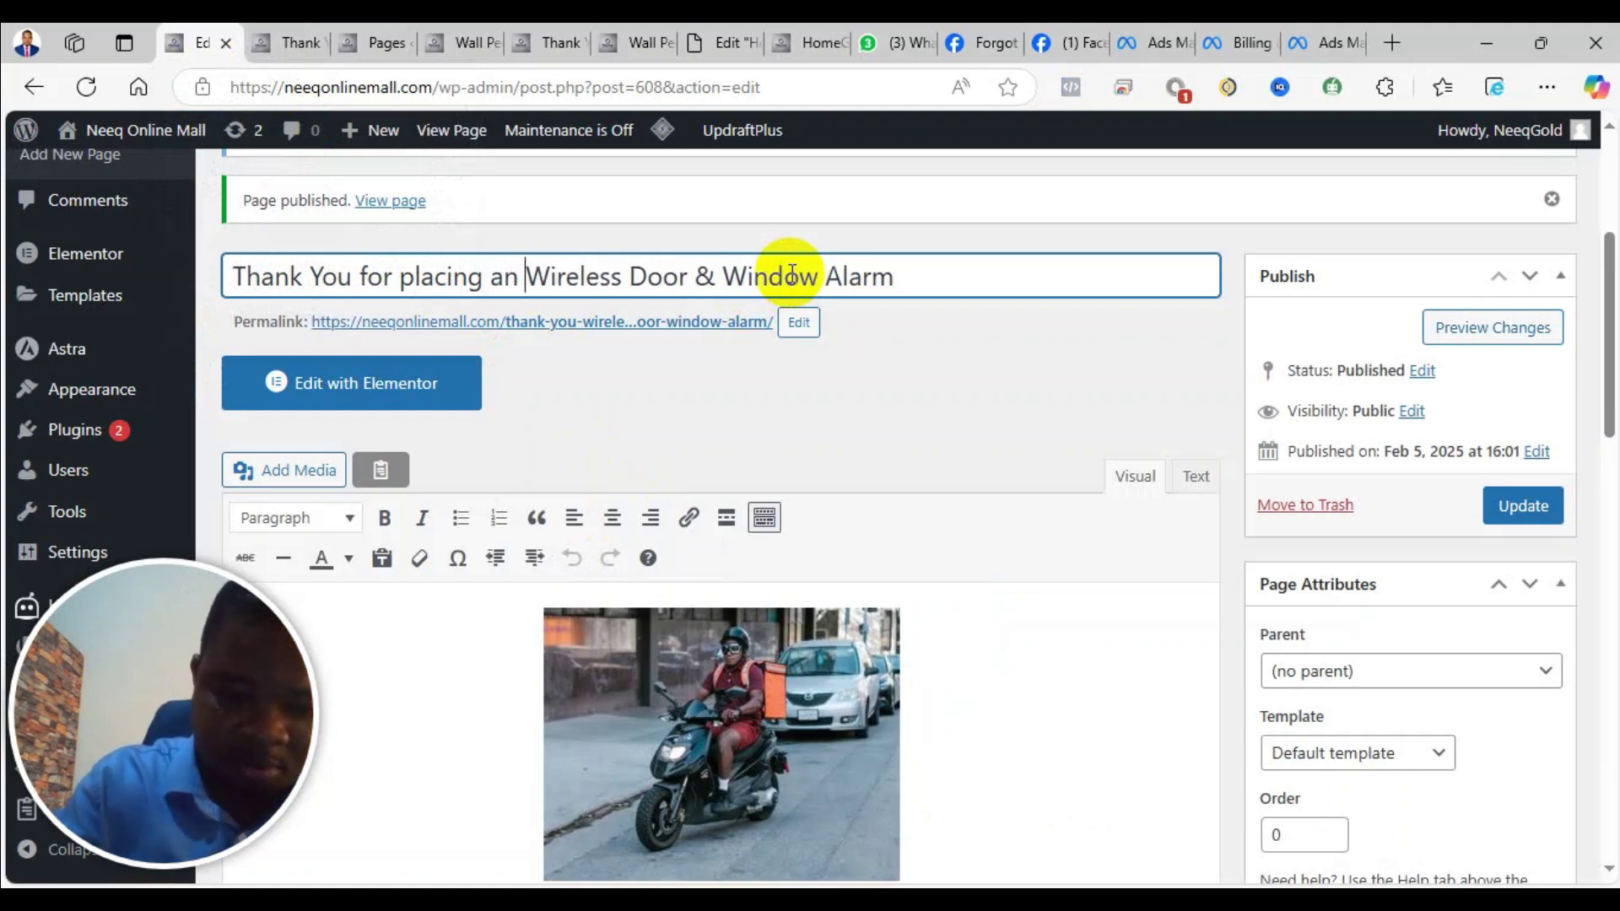
text(der for)
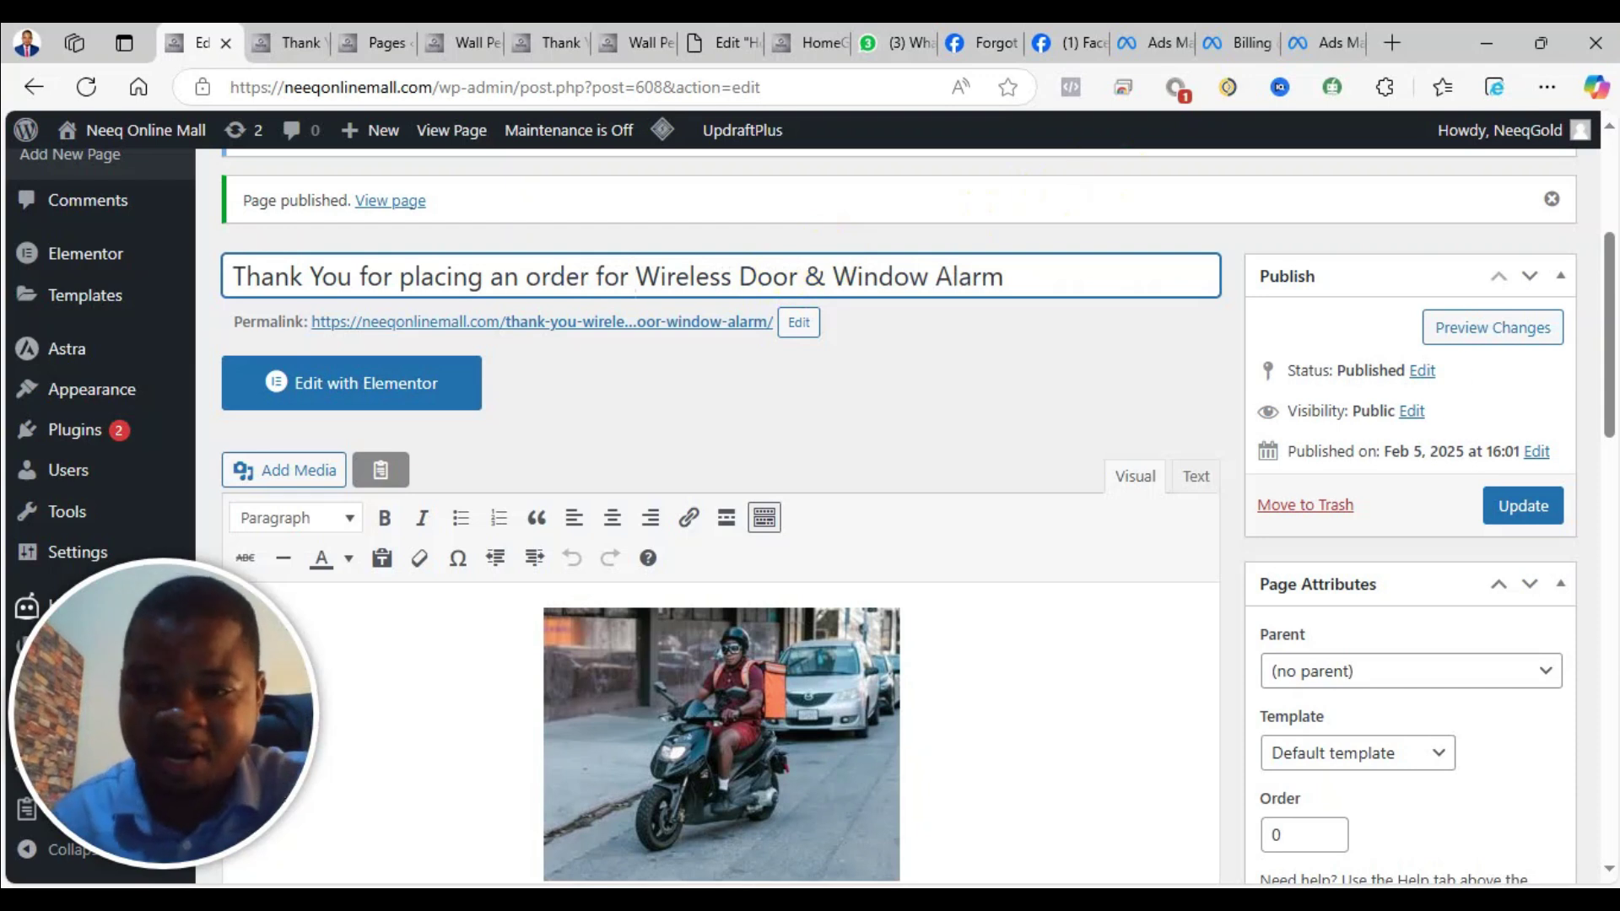
click(1521, 510)
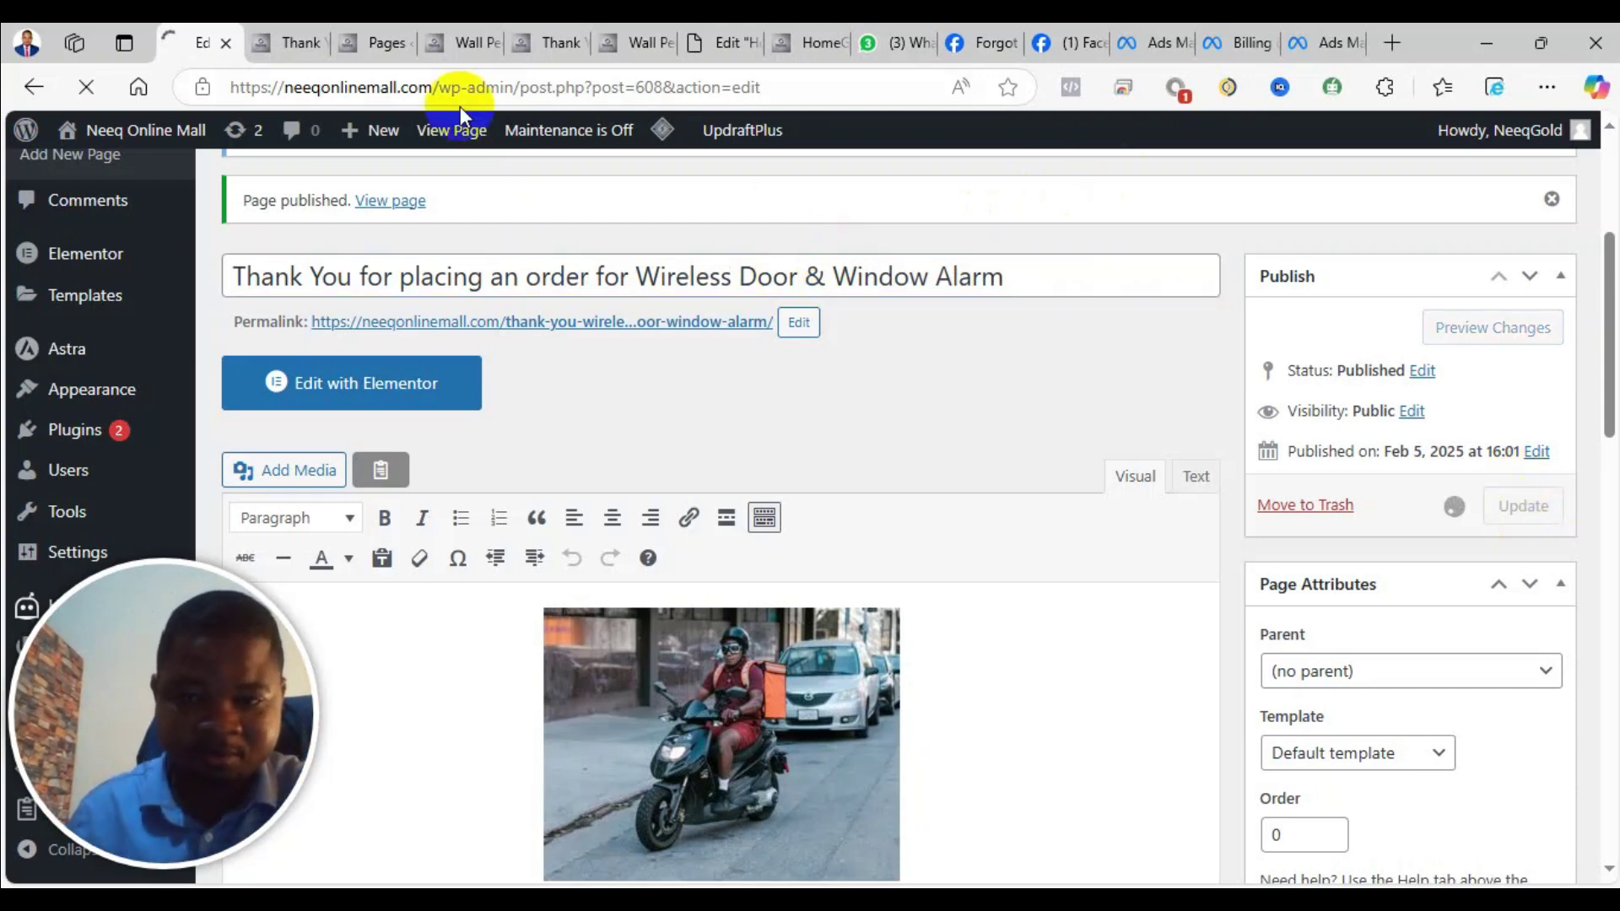
Refresh the preview tab to confirm the new heading, then return to the editor
scroll(776, 323, down, 3)
scroll(776, 323, up, 3)
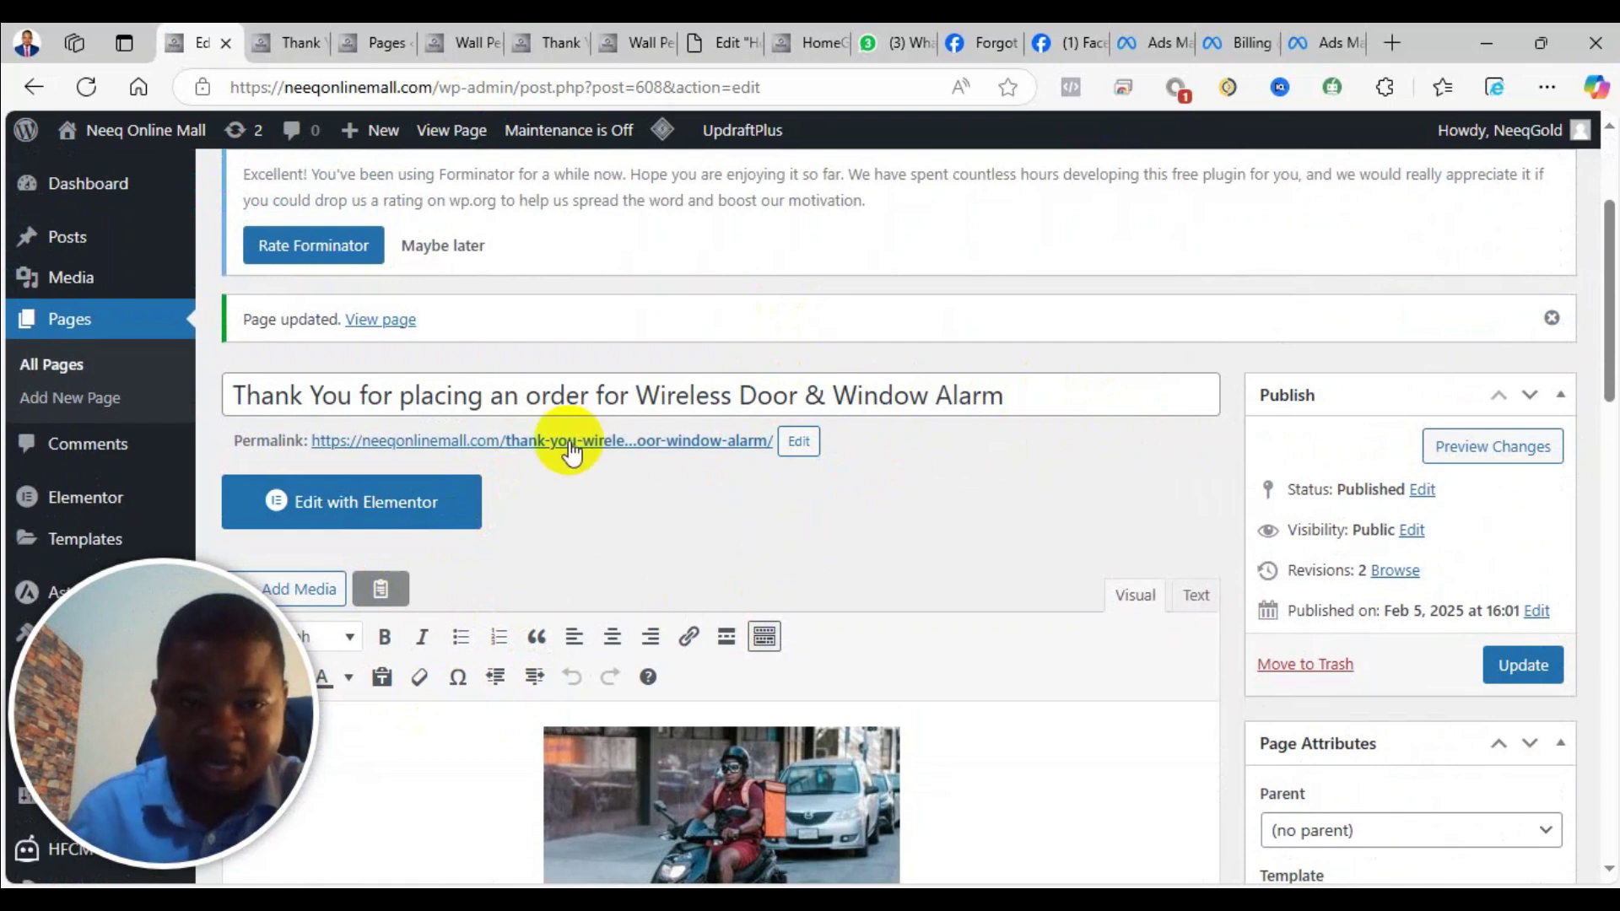
scroll(927, 487, down, 3)
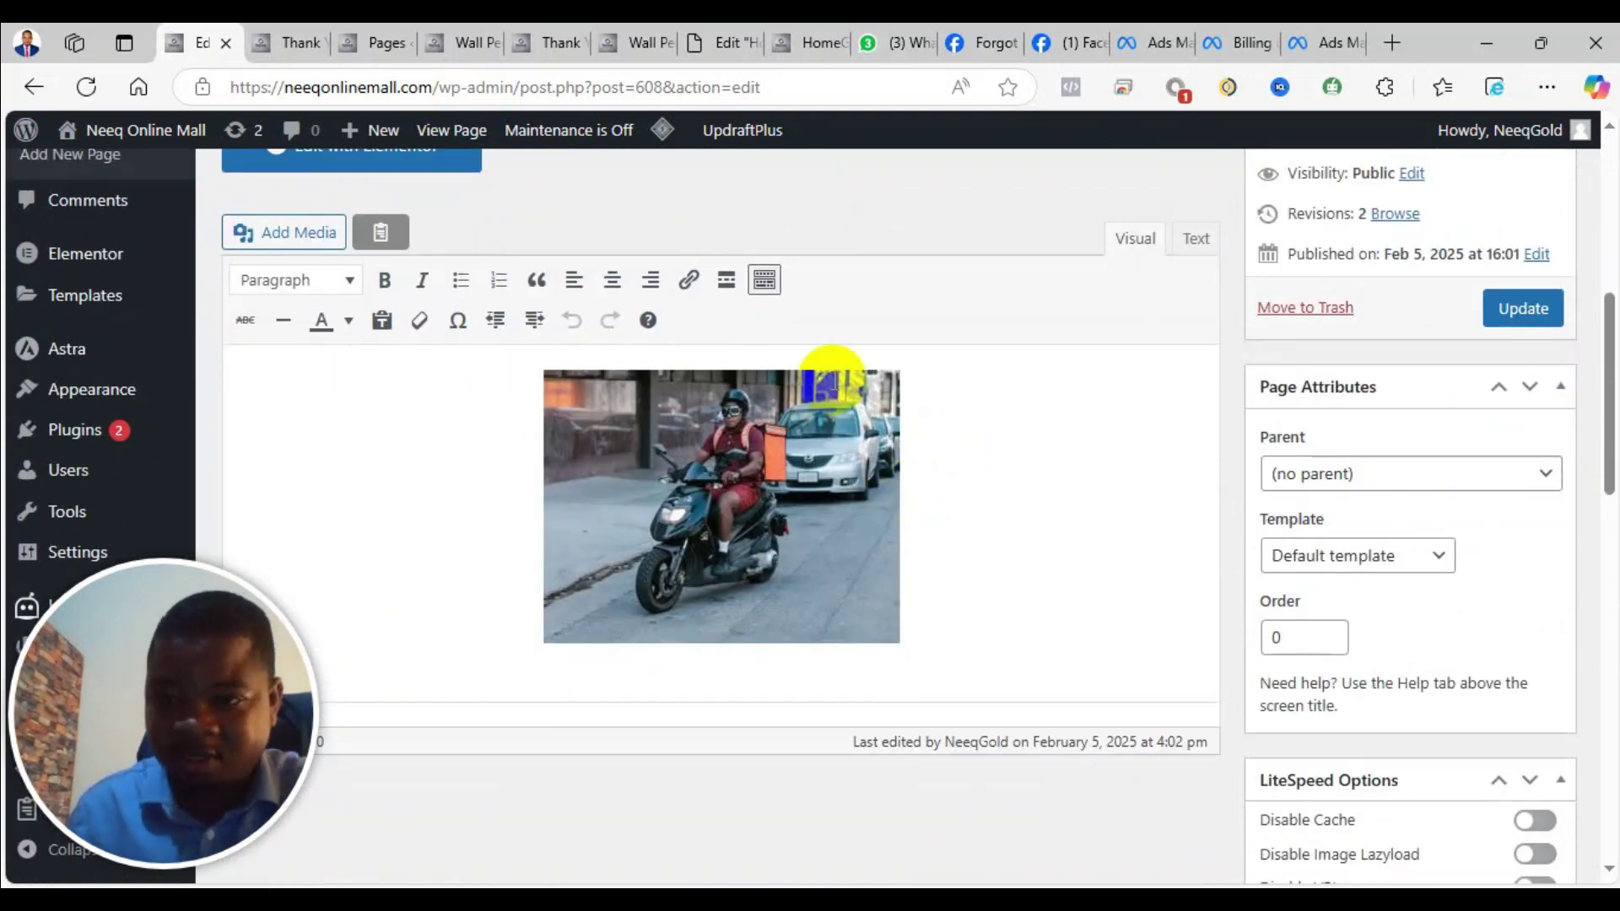
click(278, 40)
click(86, 86)
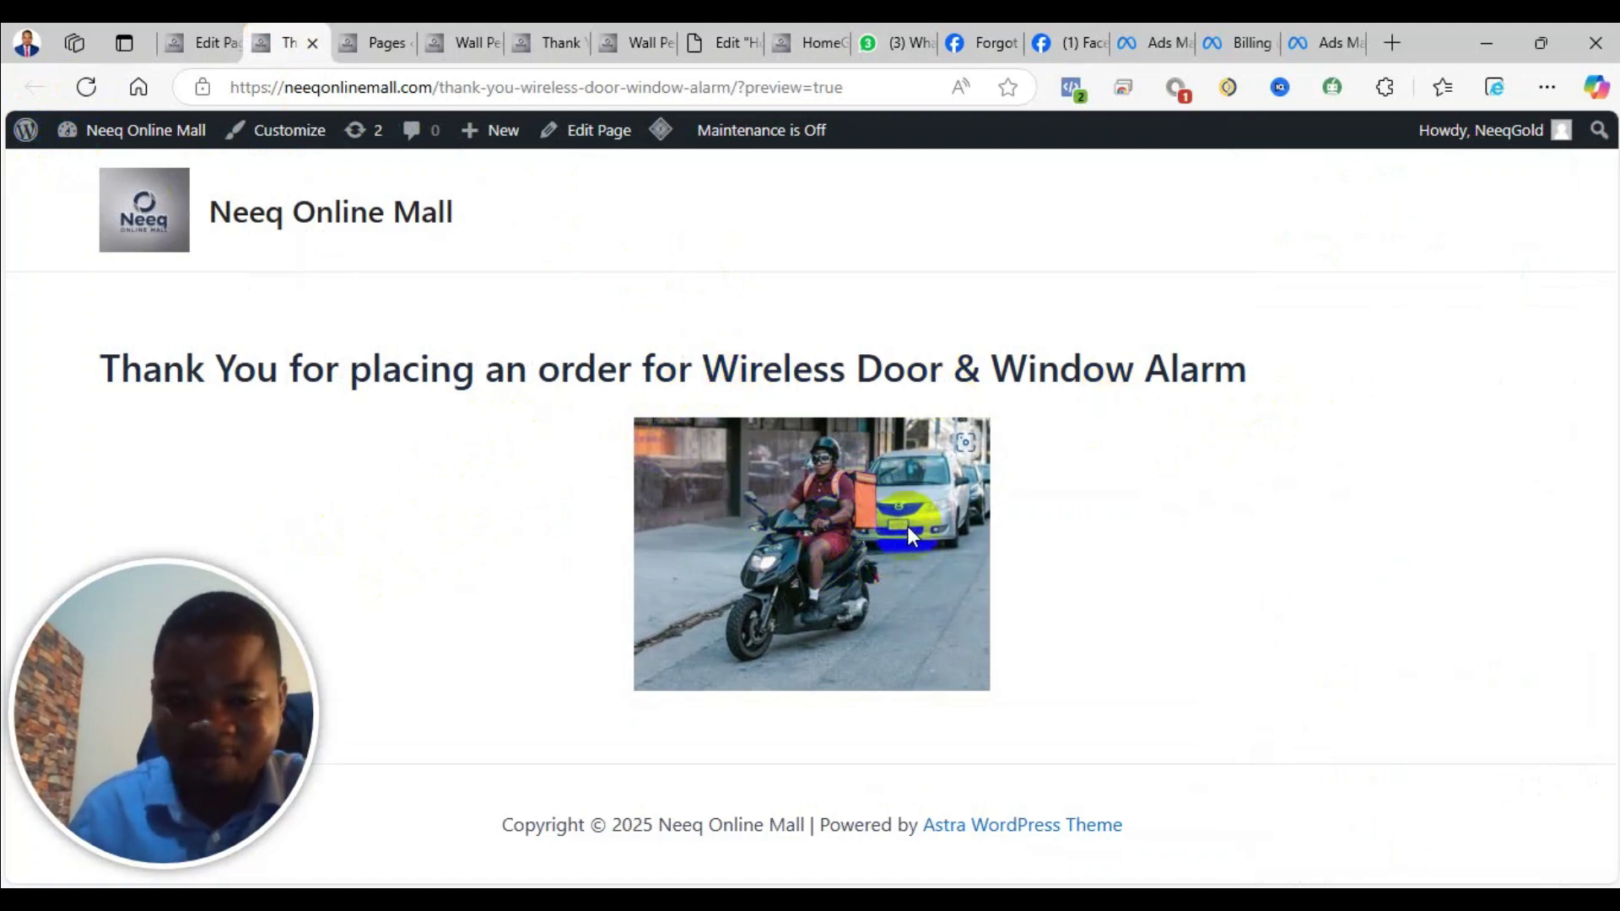
click(187, 29)
Open the page's permalink slug for editing
scroll(1215, 502, up, 5)
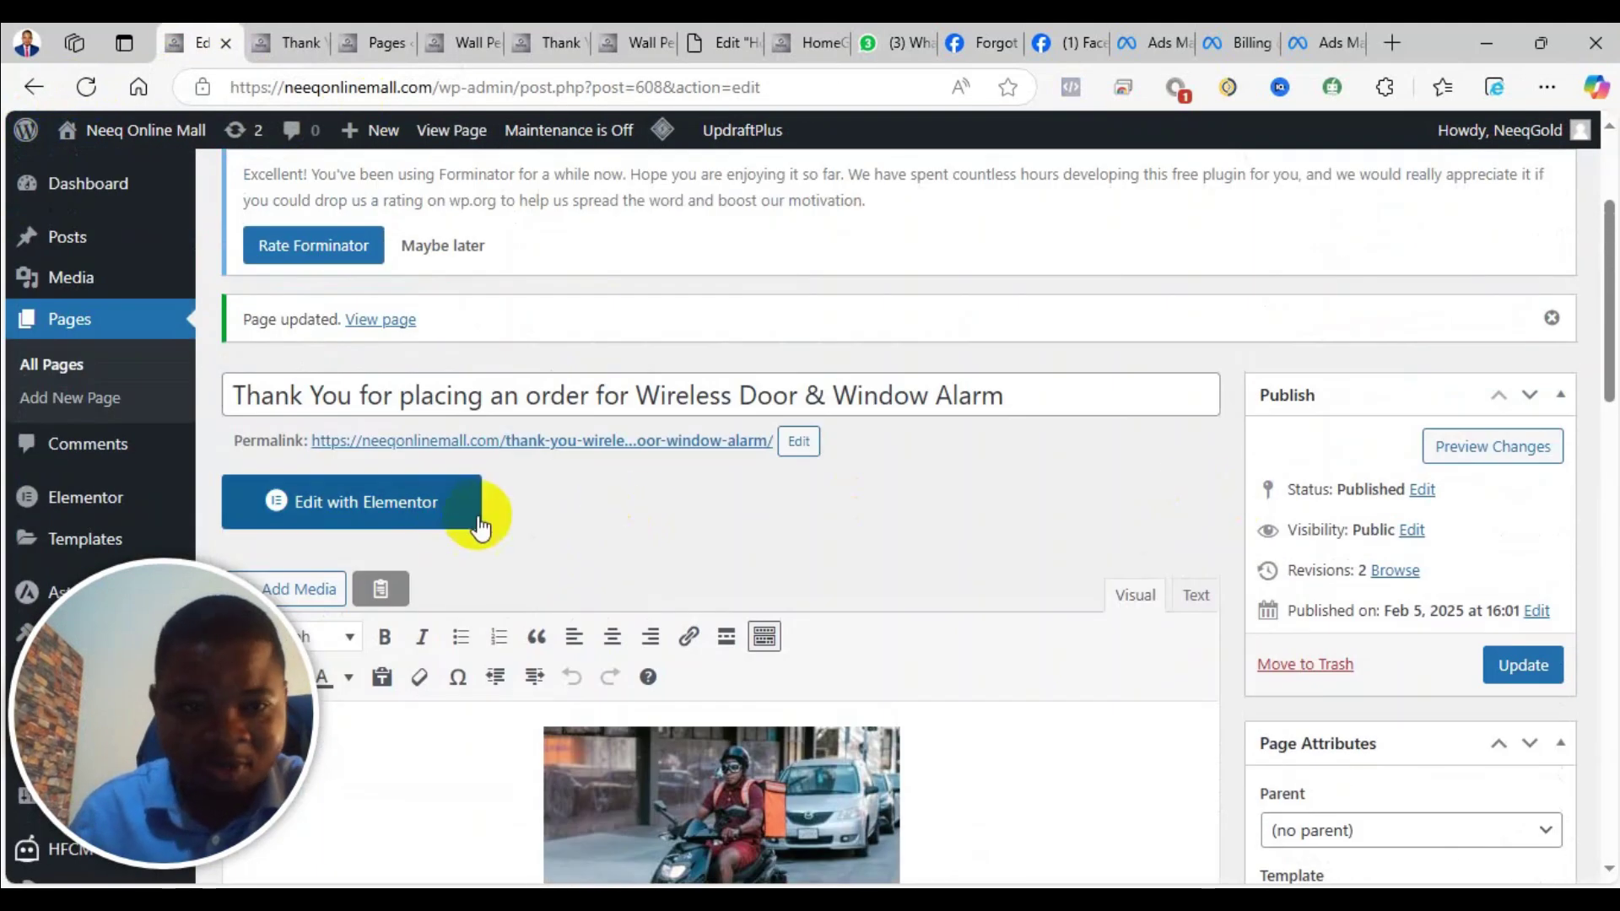
scroll(495, 513, down, 5)
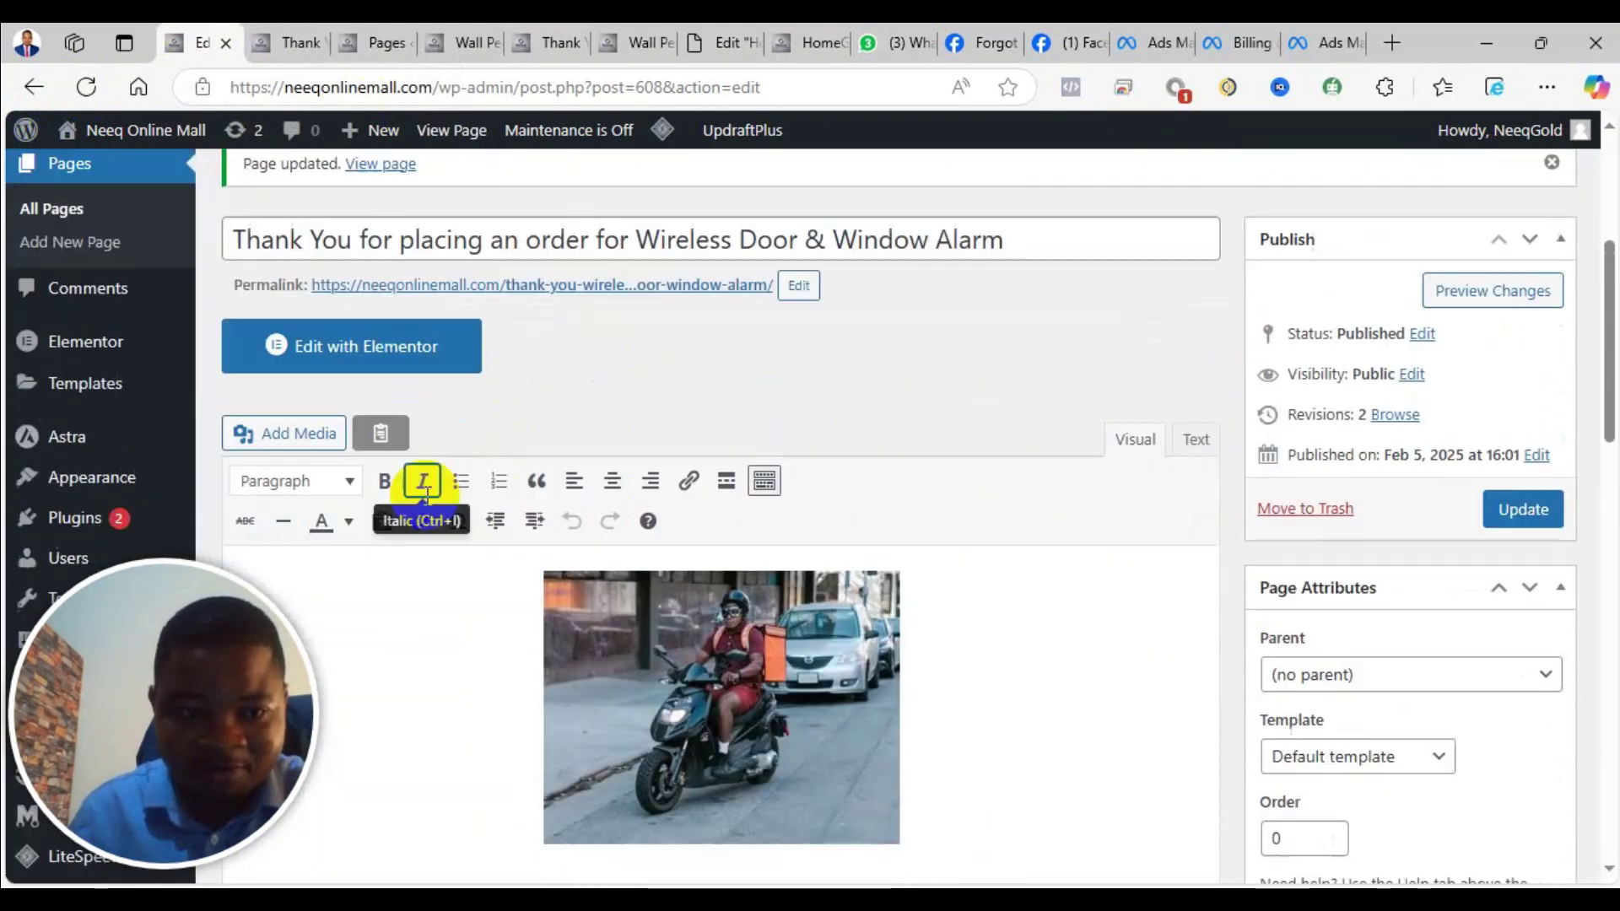
scroll(713, 346, down, 8)
scroll(675, 337, up, 14)
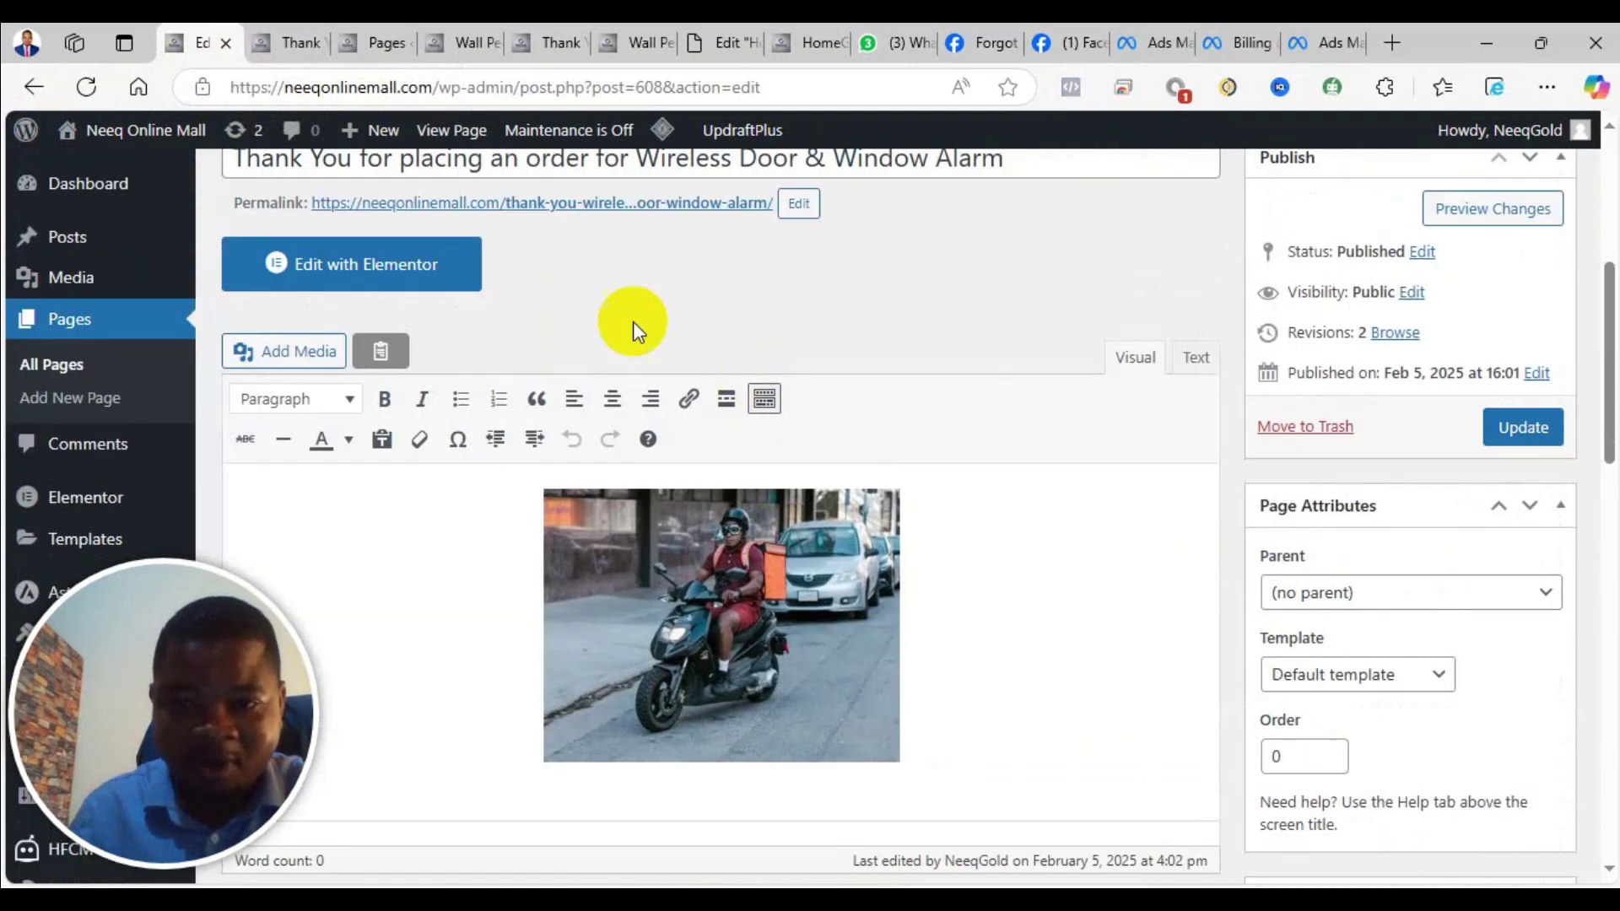
scroll(481, 396, down, 1)
scroll(558, 516, down, 3)
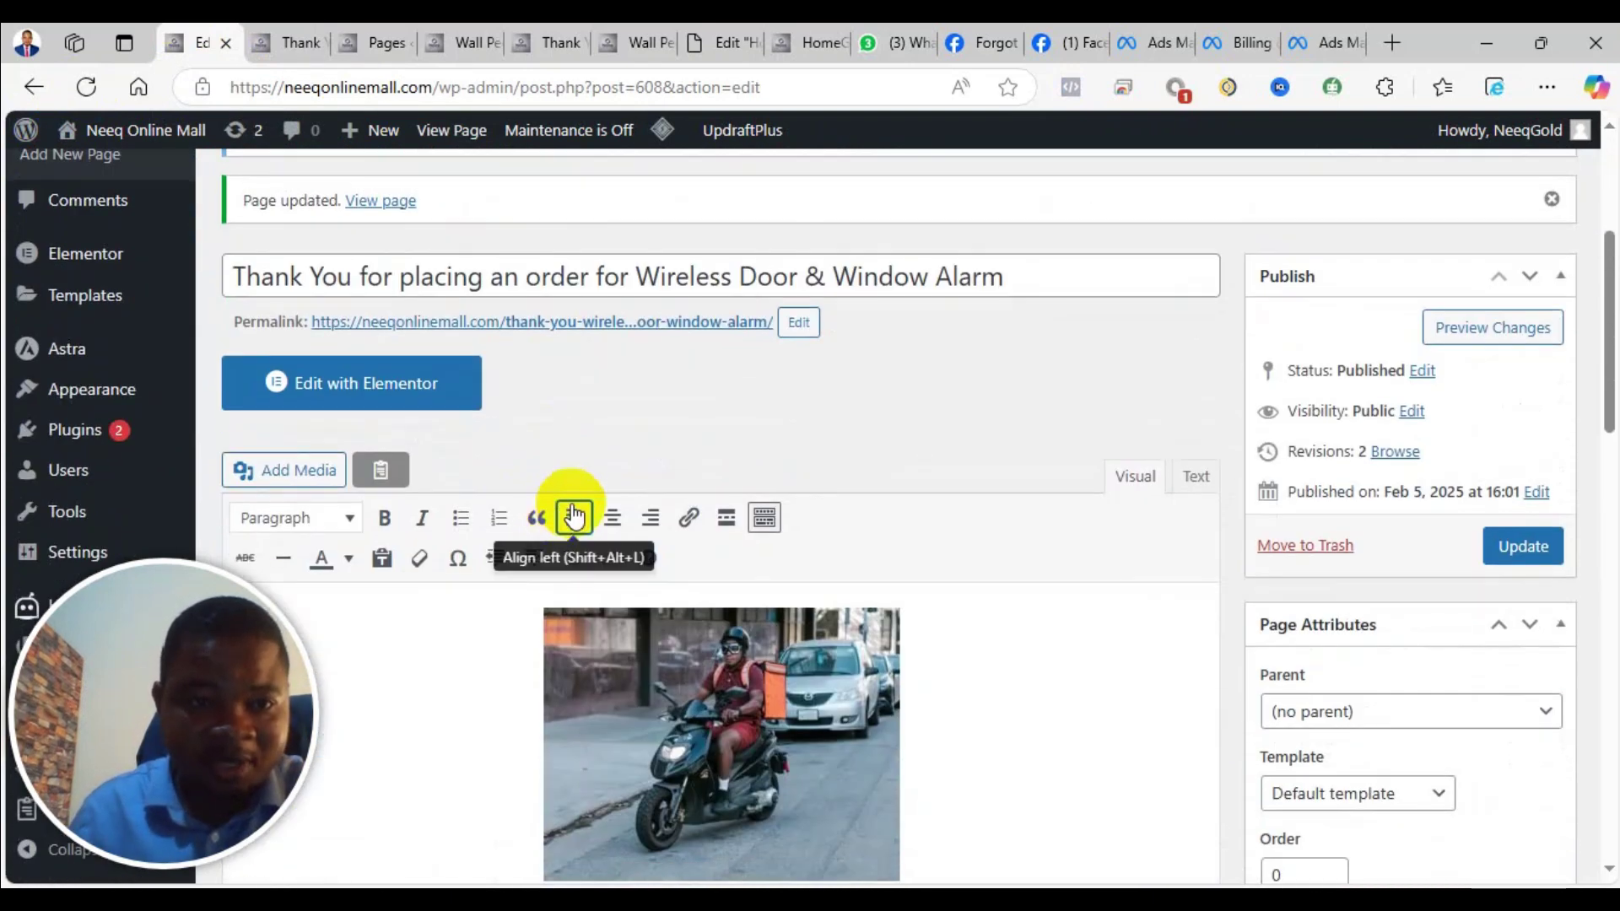
scroll(570, 503, up, 5)
scroll(872, 569, down, 5)
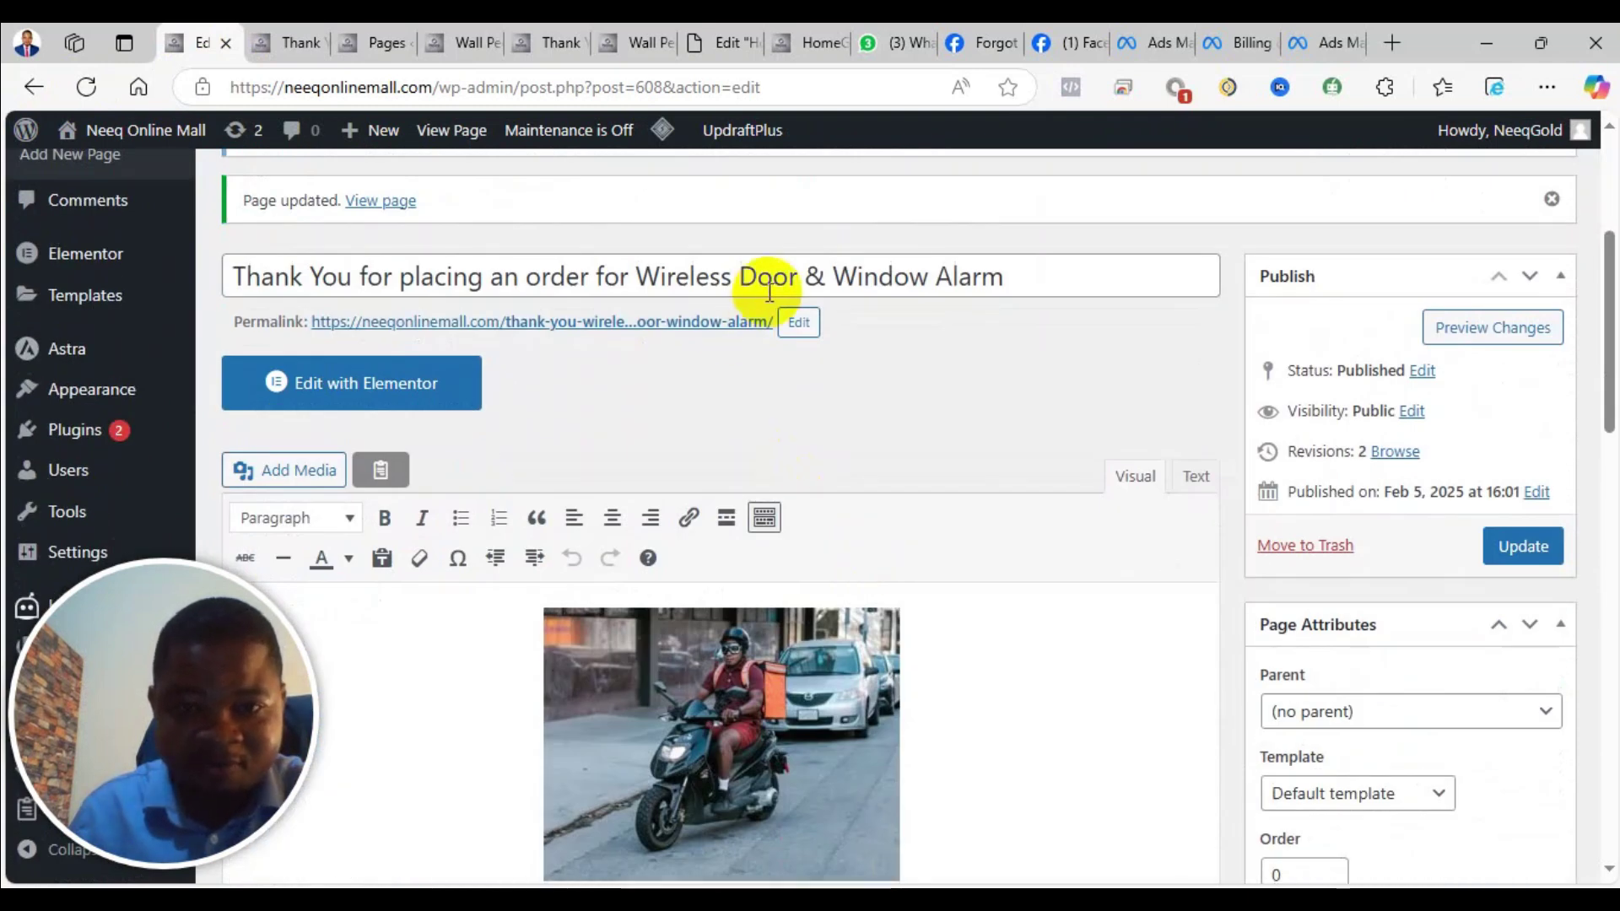
click(798, 324)
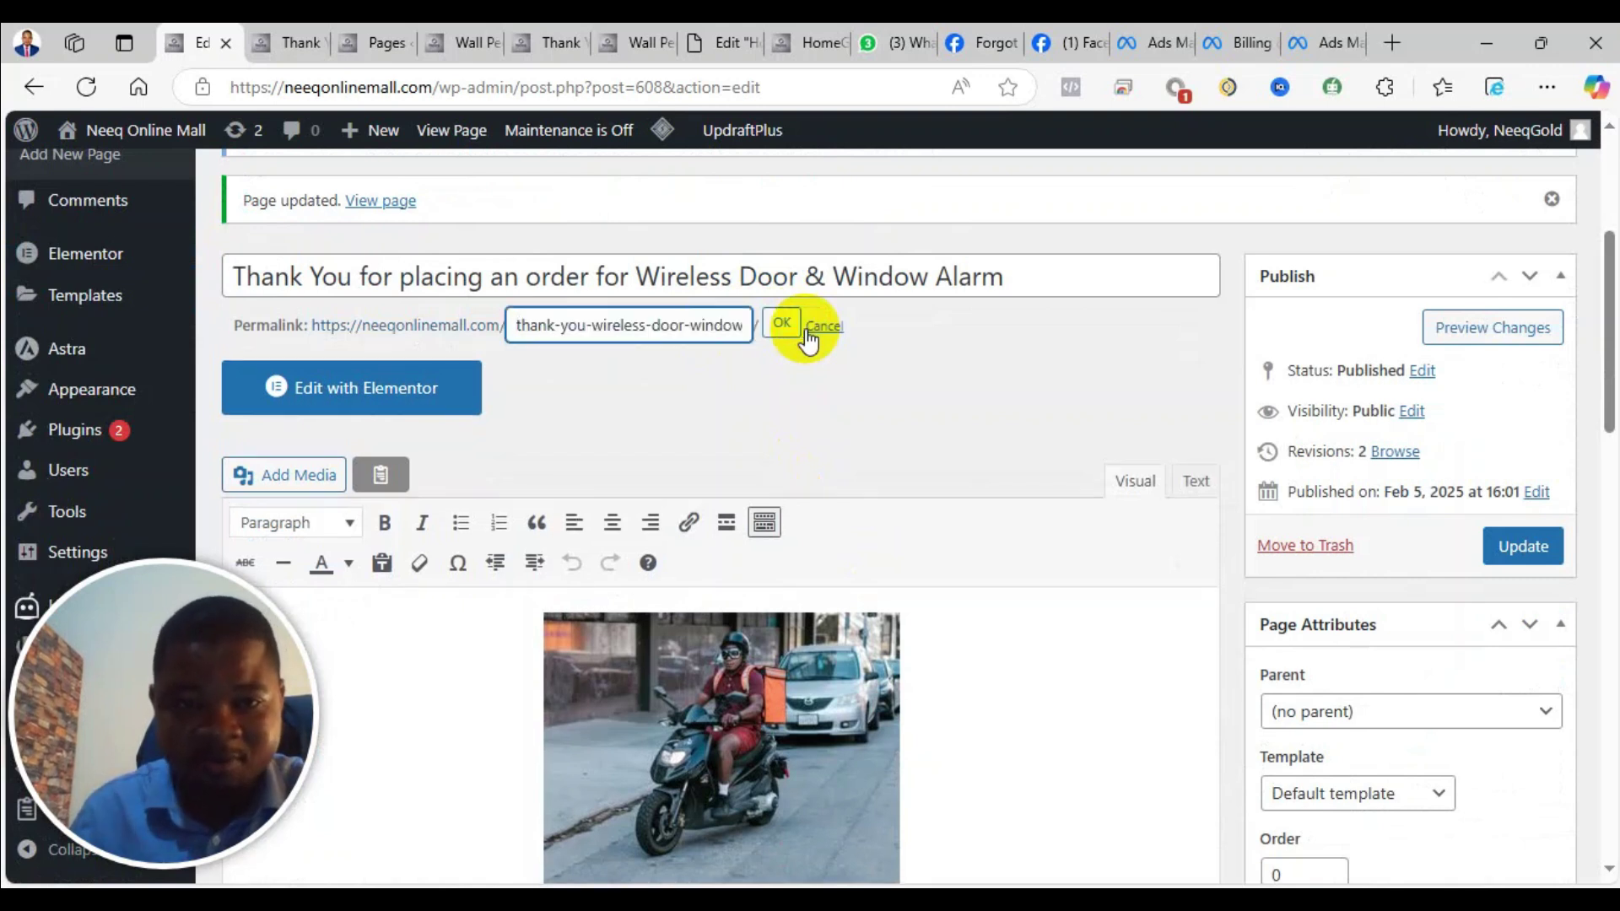
Copy the thank-you page's web address from the refreshed preview, then return to the editor
click(975, 348)
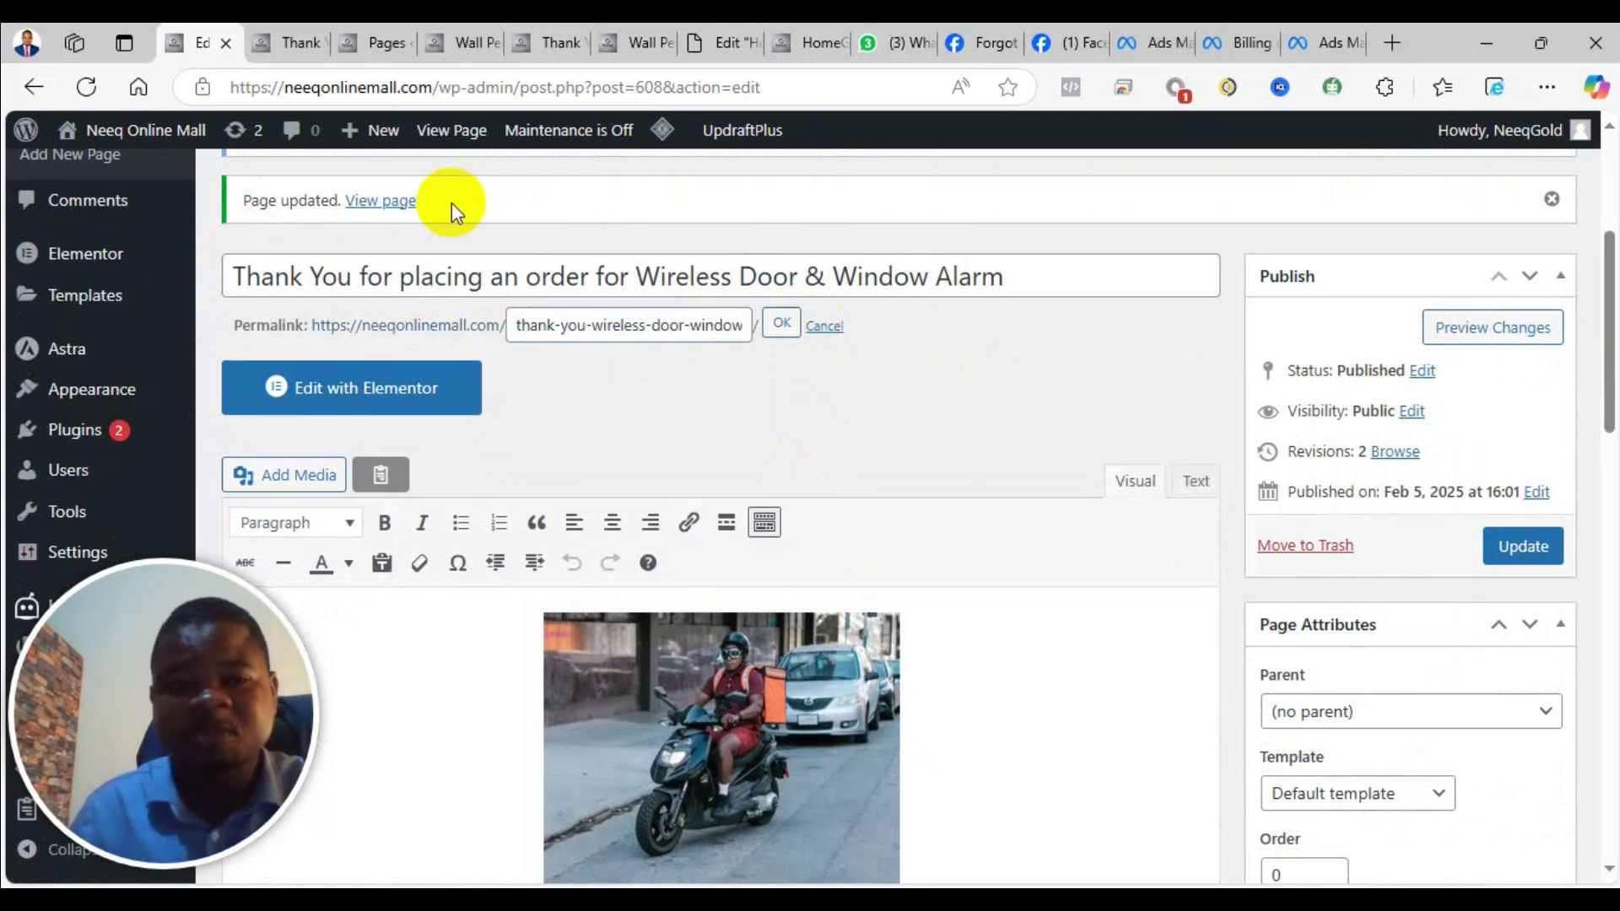
scroll(452, 203, up, 5)
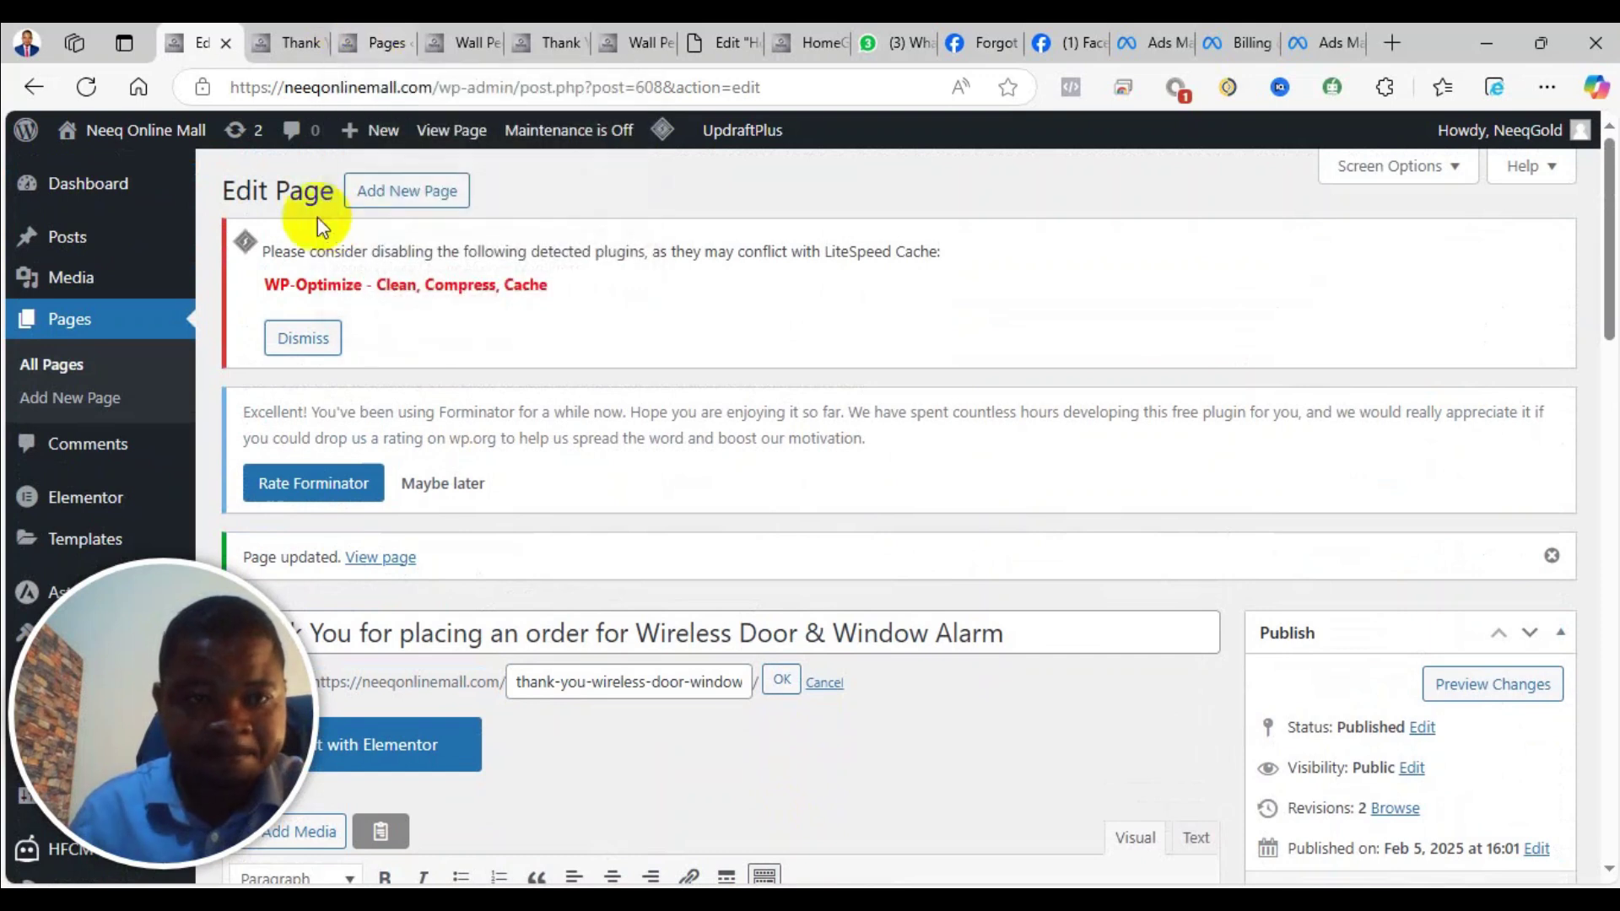
click(280, 26)
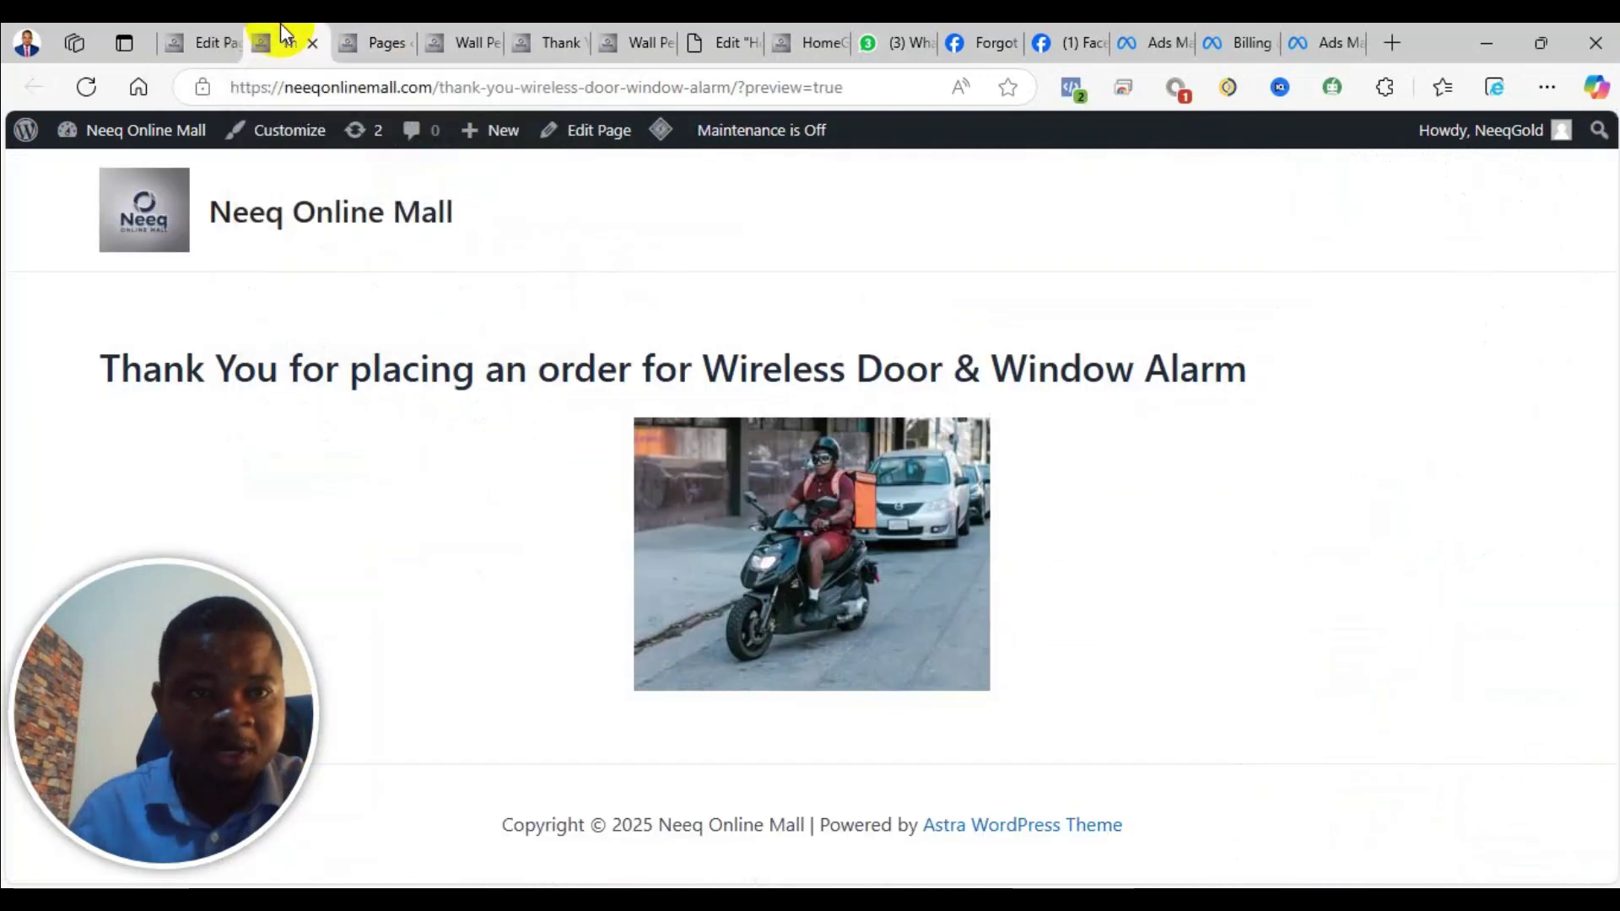
click(86, 87)
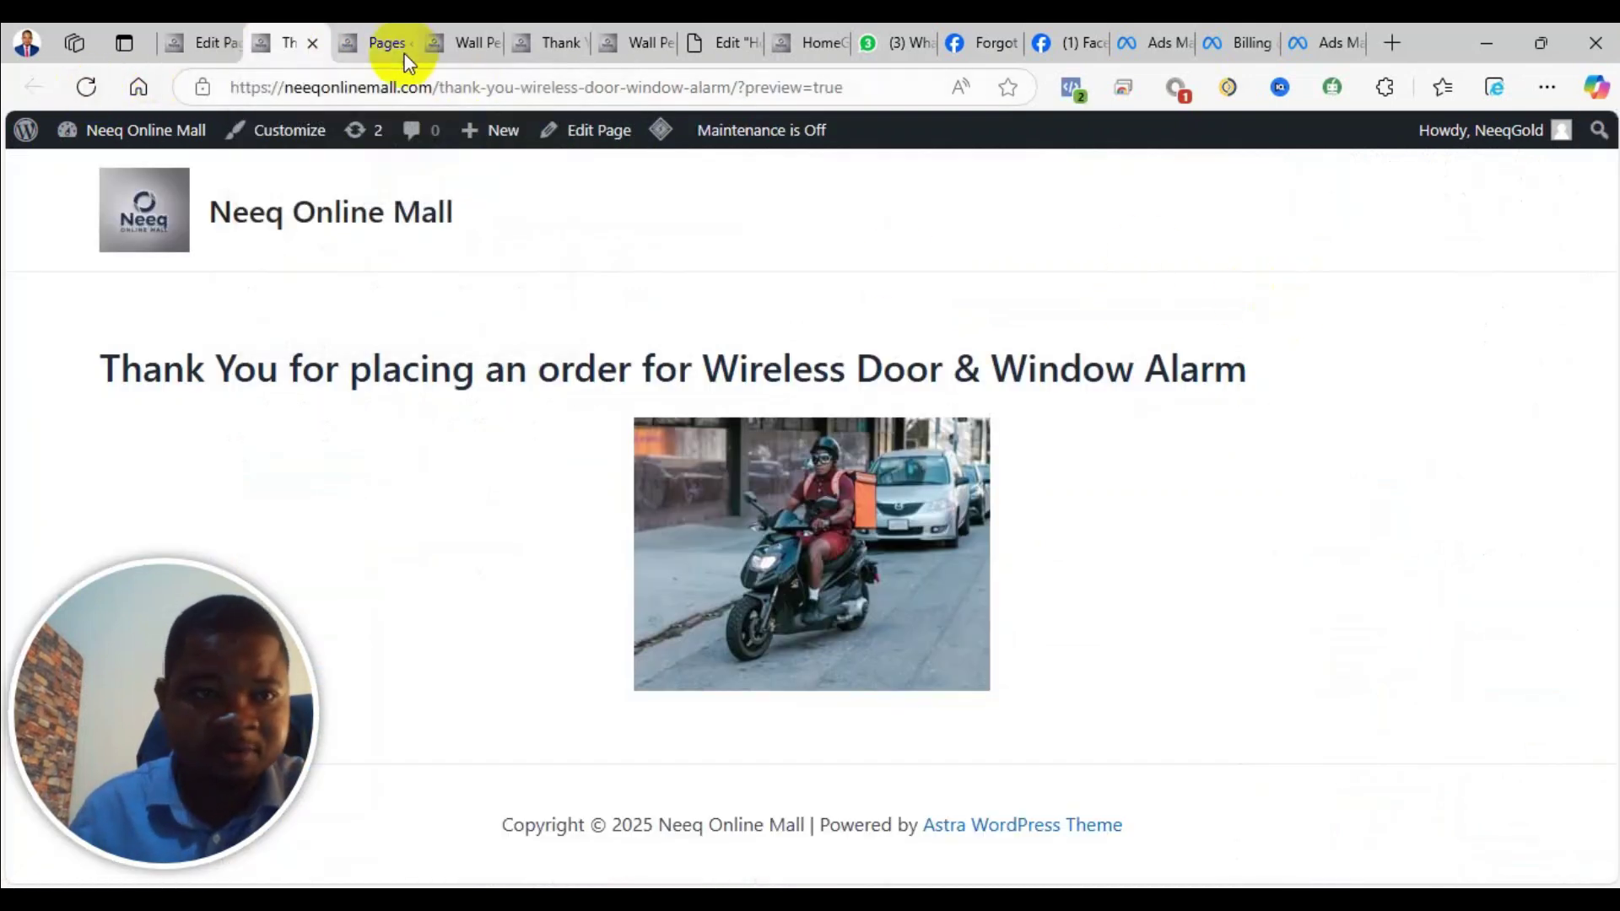
click(363, 87)
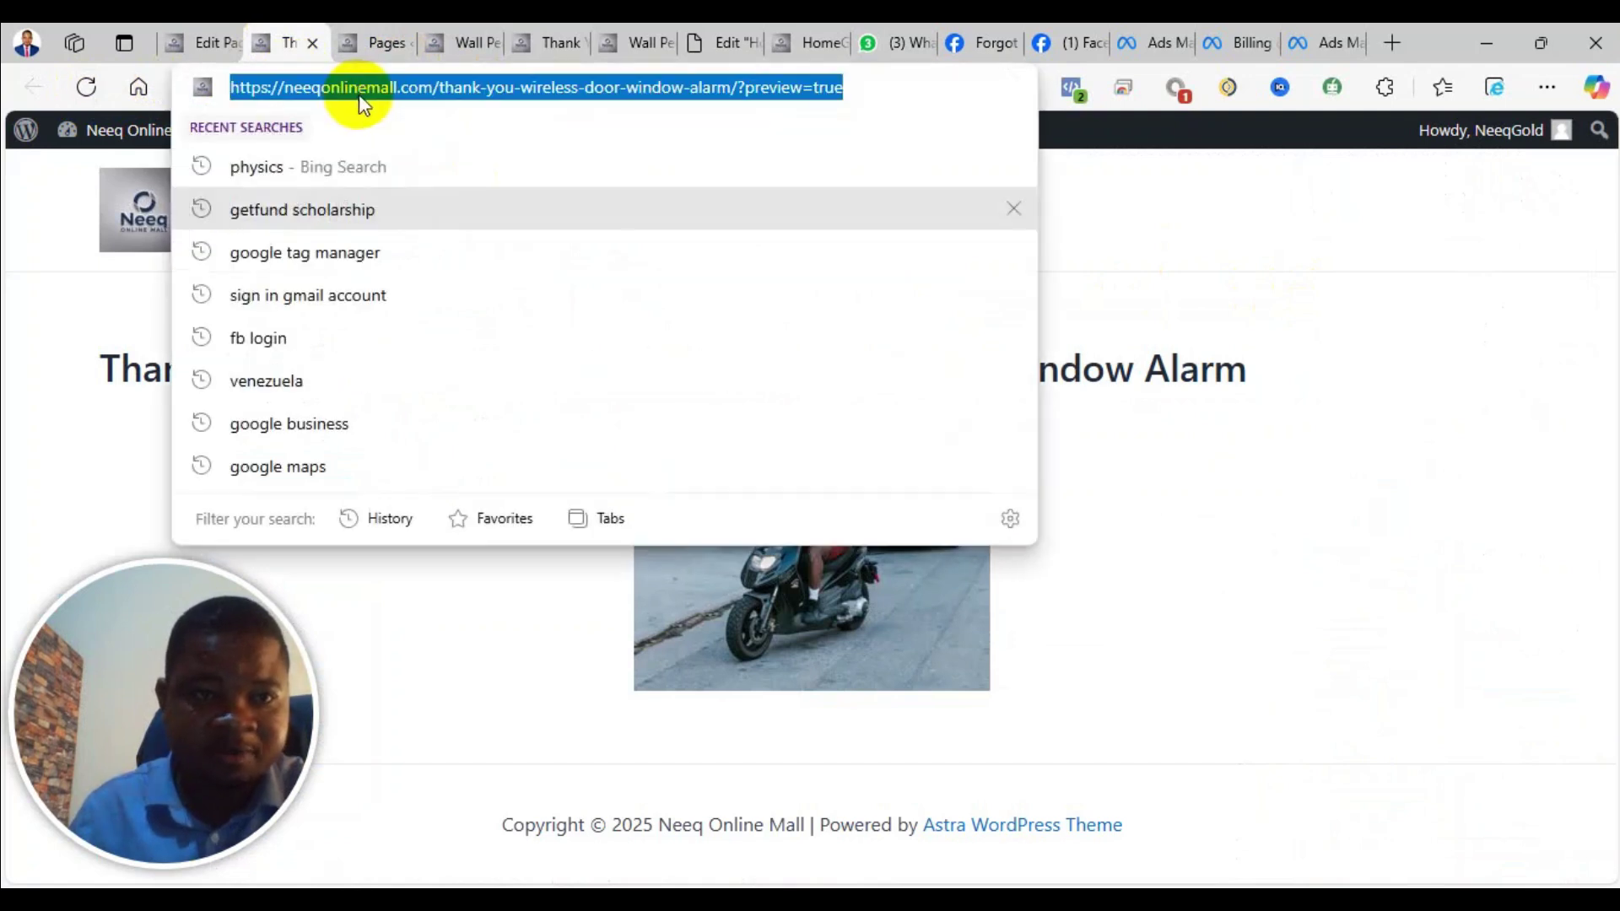
right_click(460, 86)
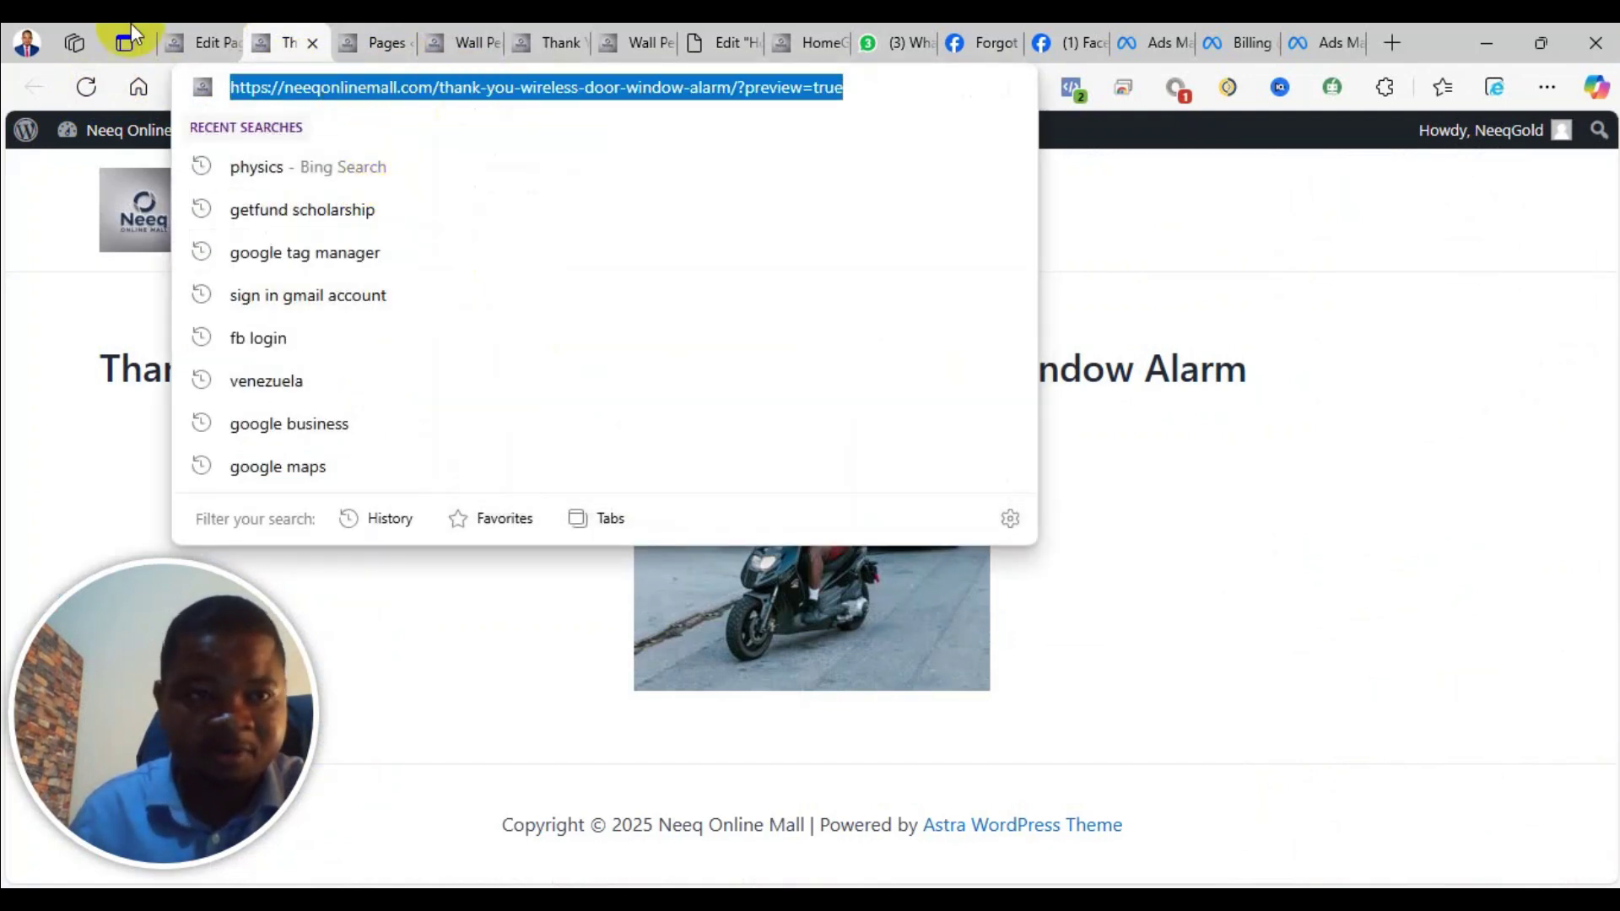
click(206, 41)
scroll(710, 494, down, 1)
scroll(734, 480, down, 10)
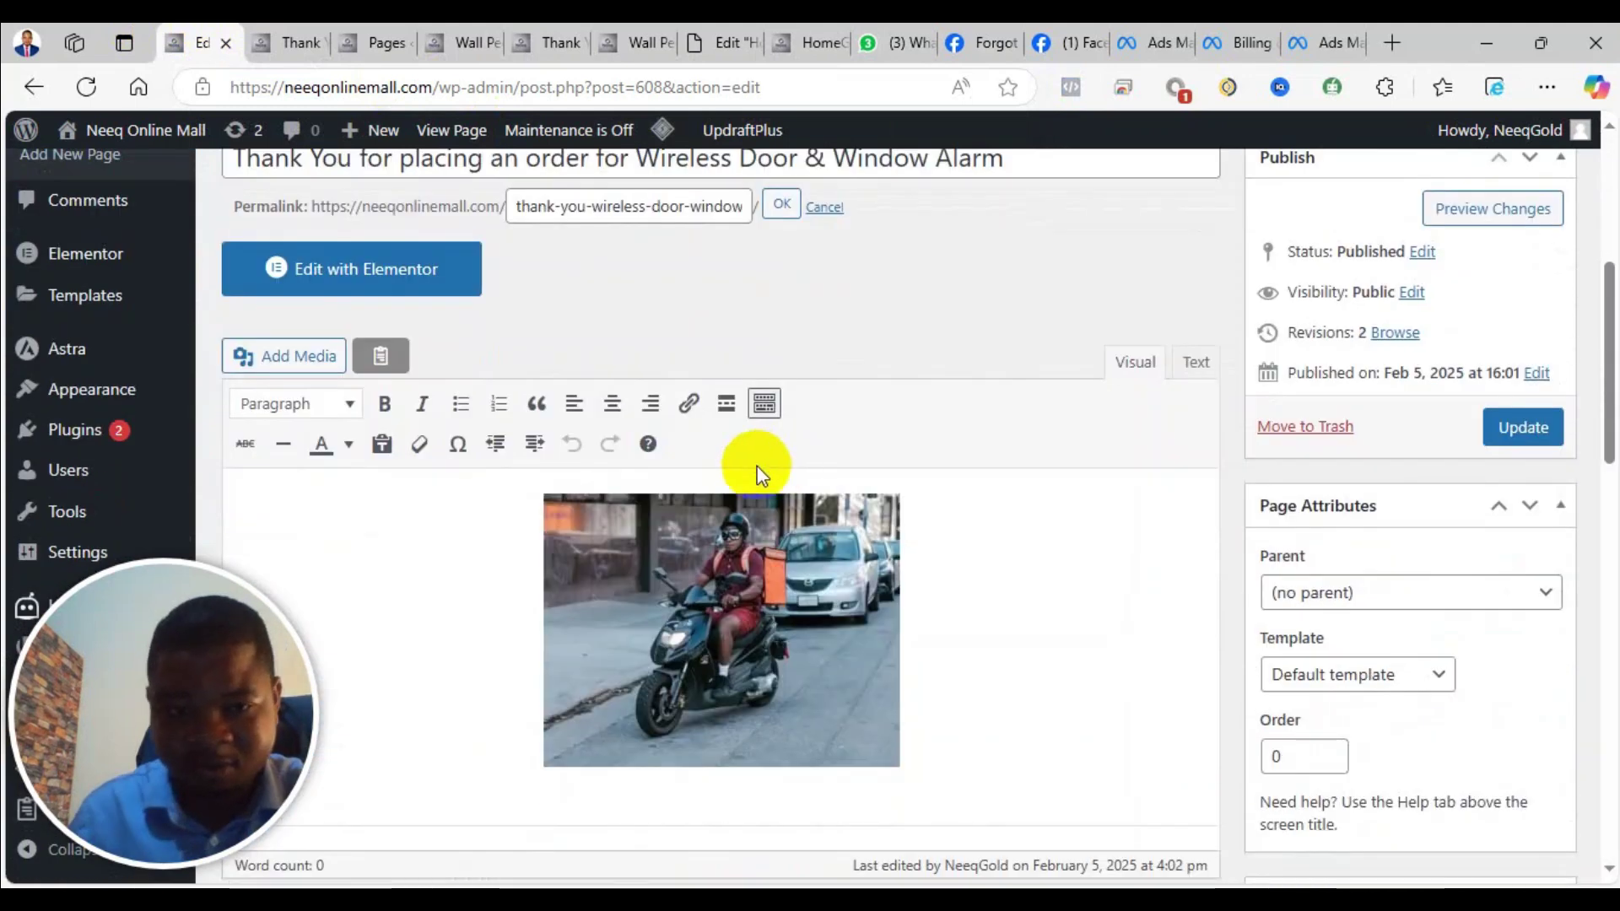
Open Forminator's Forms list and scroll to the Wireless Door Alarm form
drag(216, 638, 469, 621)
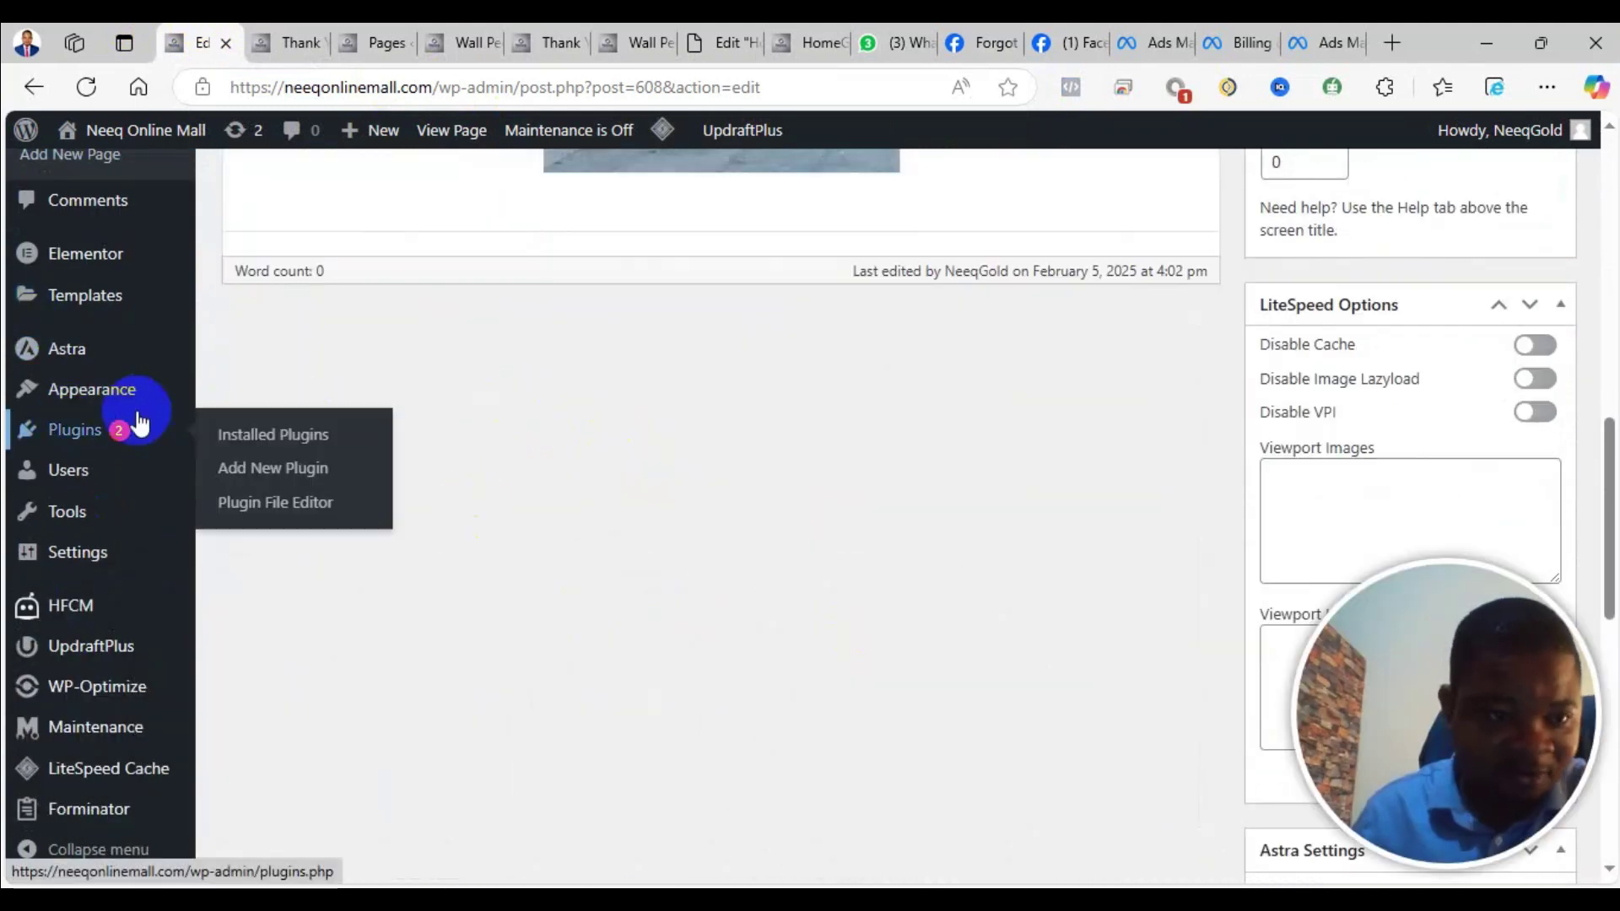
mouse_move(169, 253)
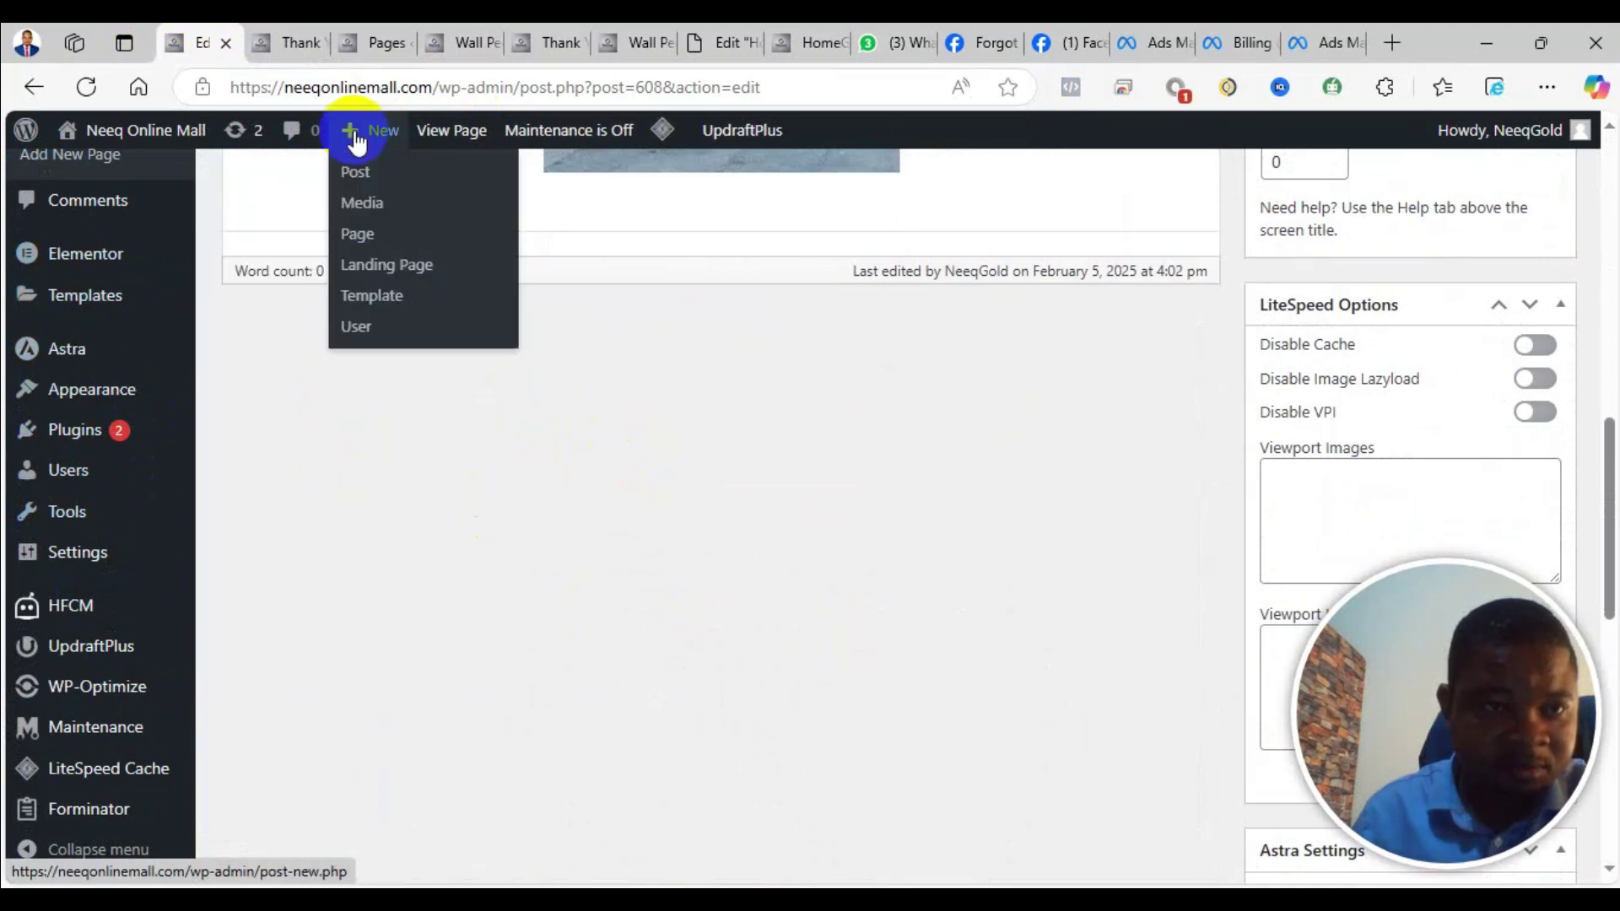
scroll(110, 607, down, 8)
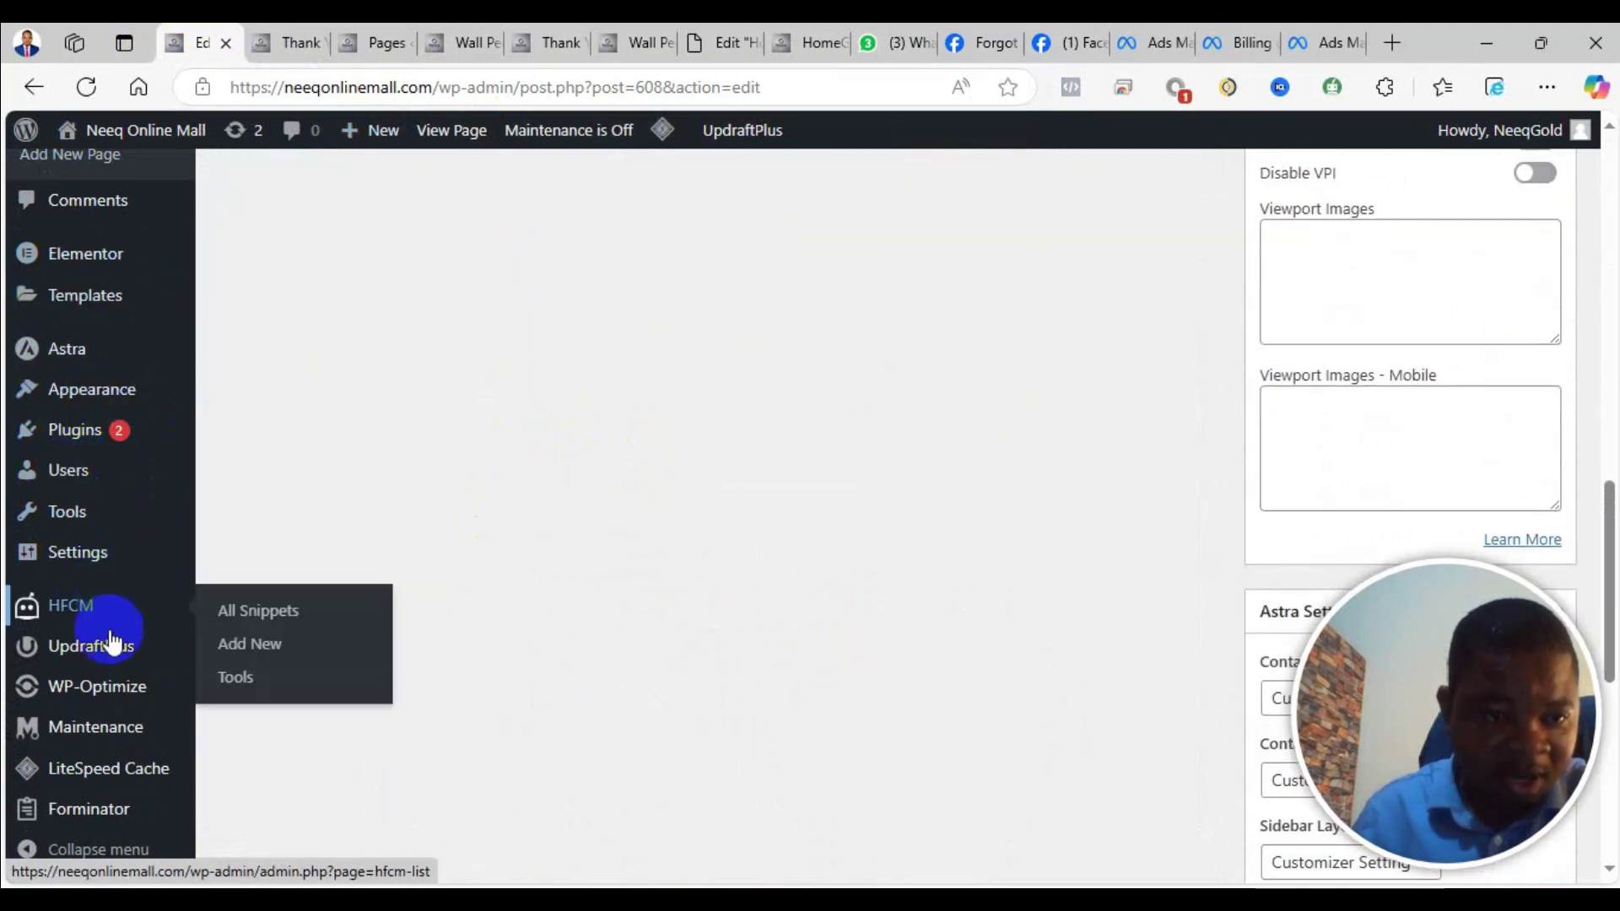
scroll(114, 432, down, 2)
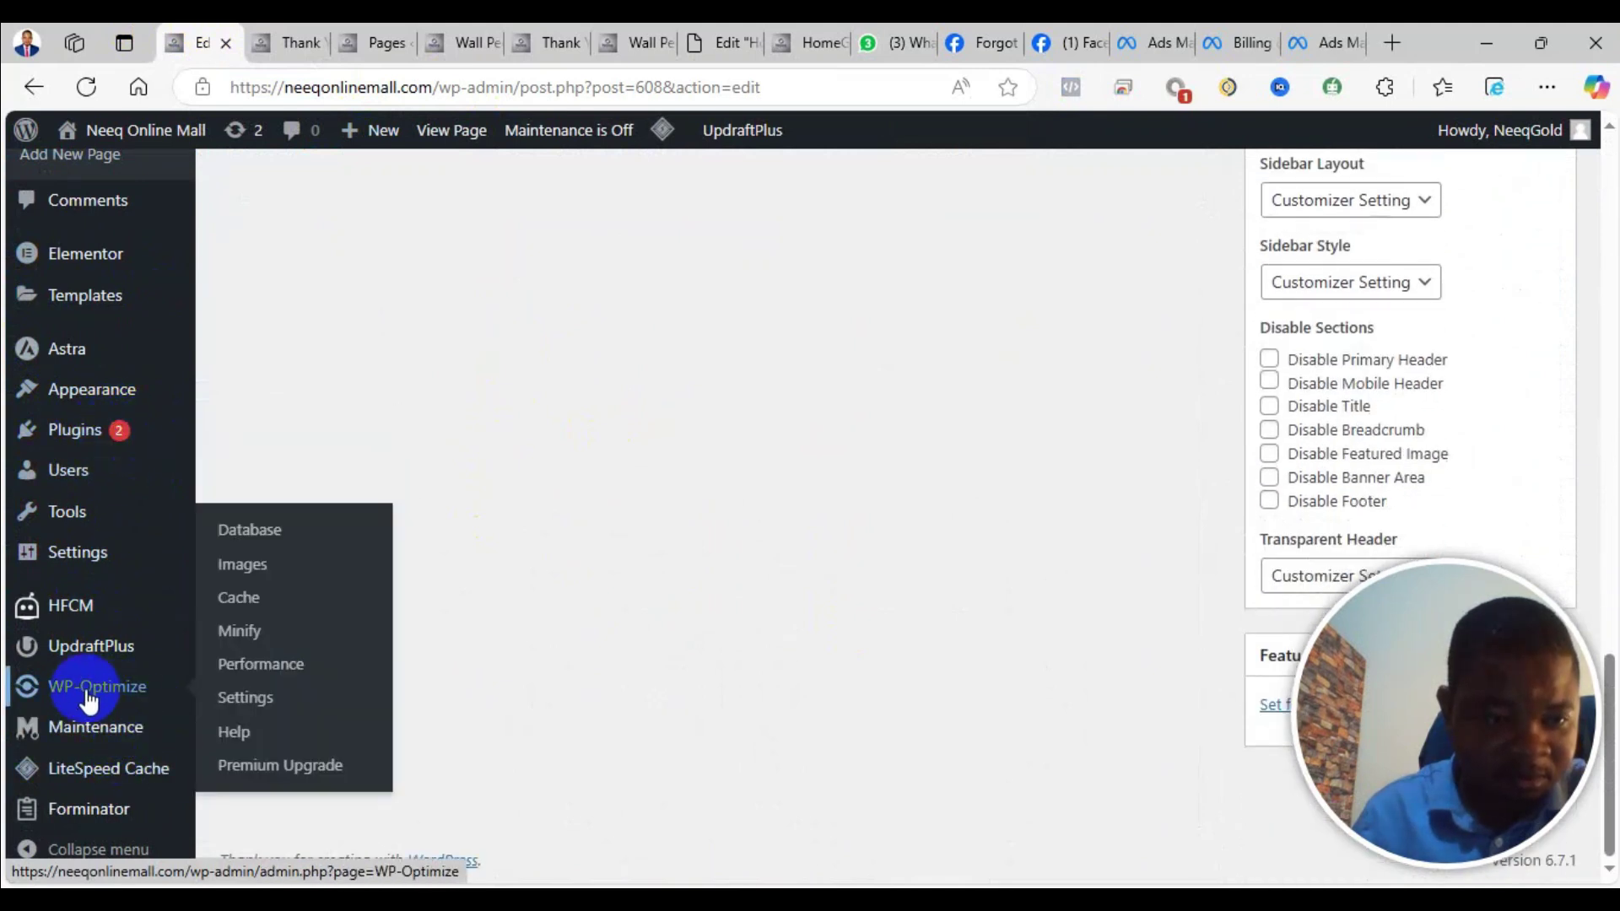
mouse_move(95, 817)
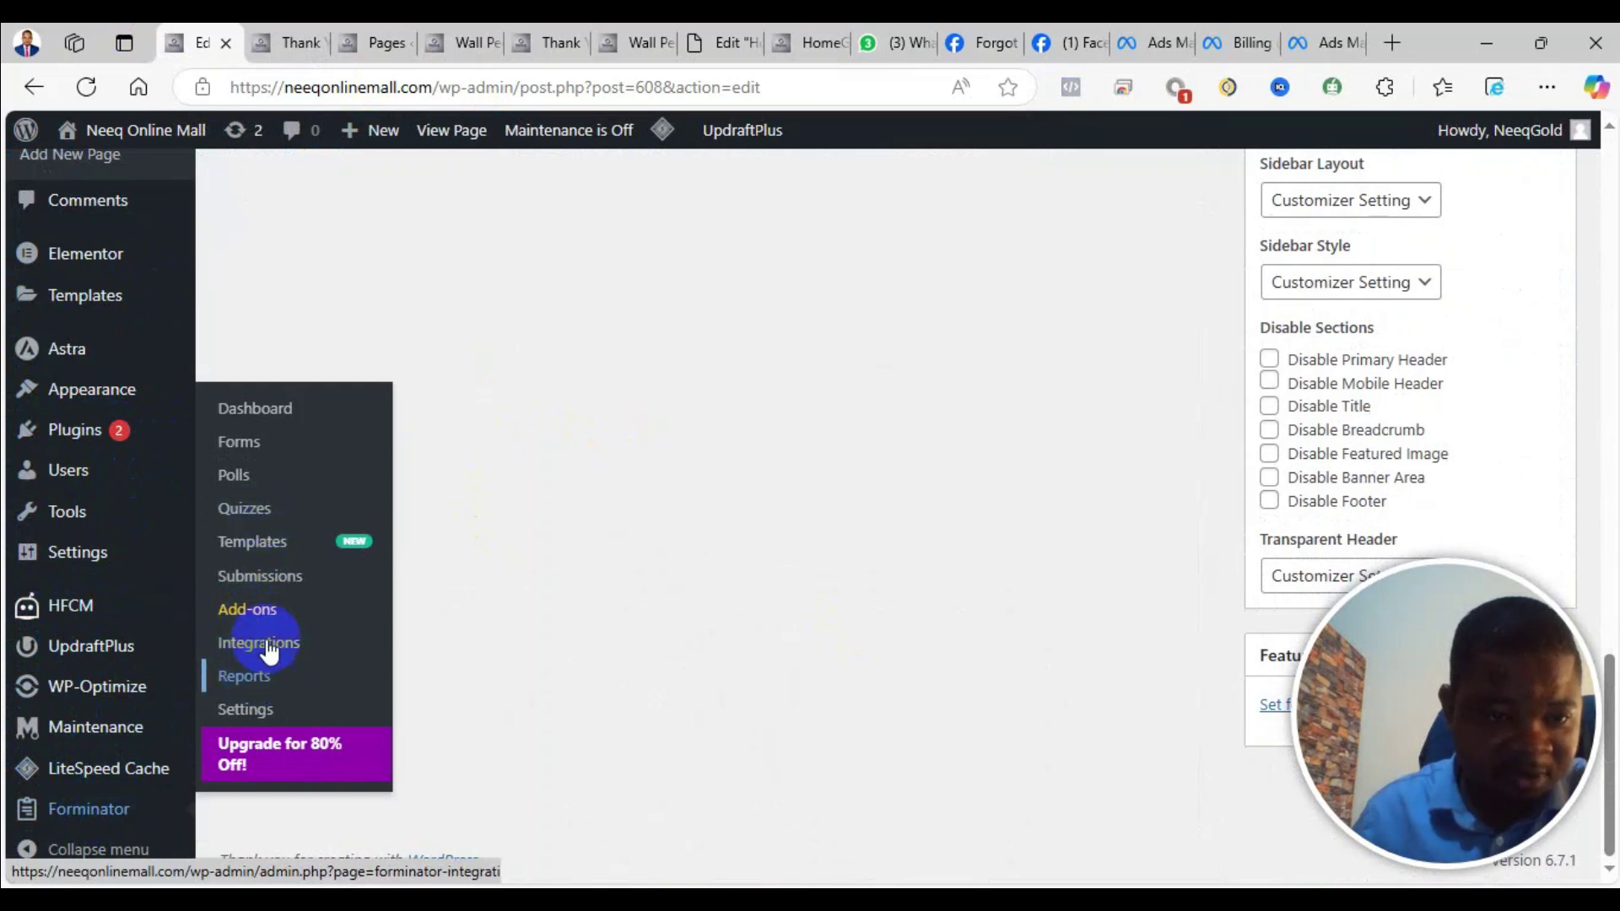
click(252, 441)
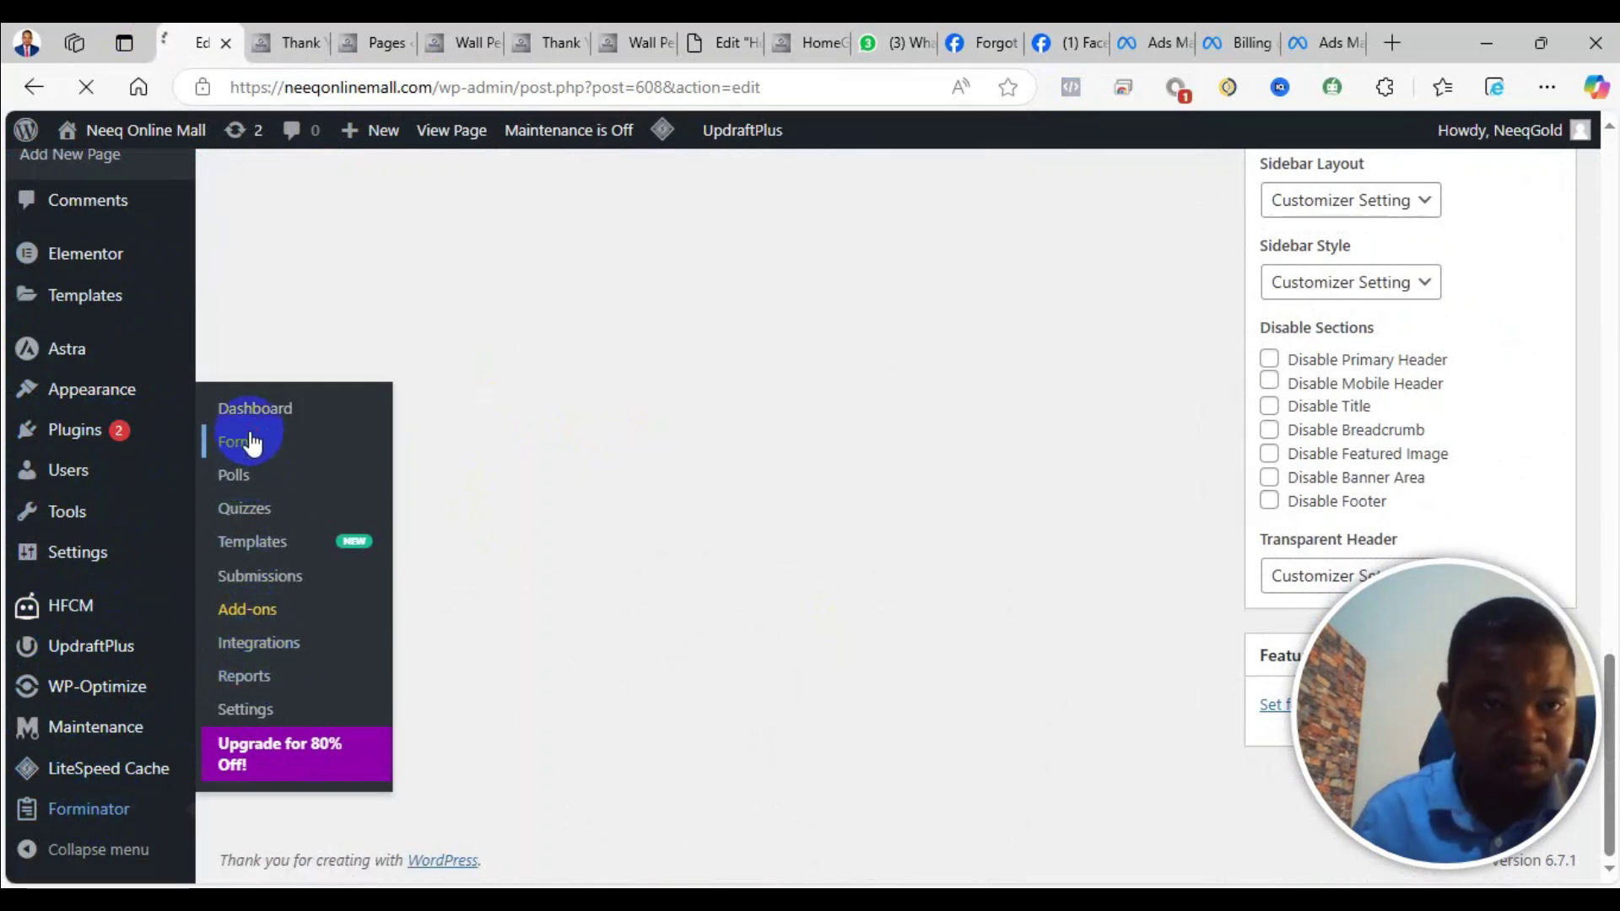
scroll(548, 454, down, 10)
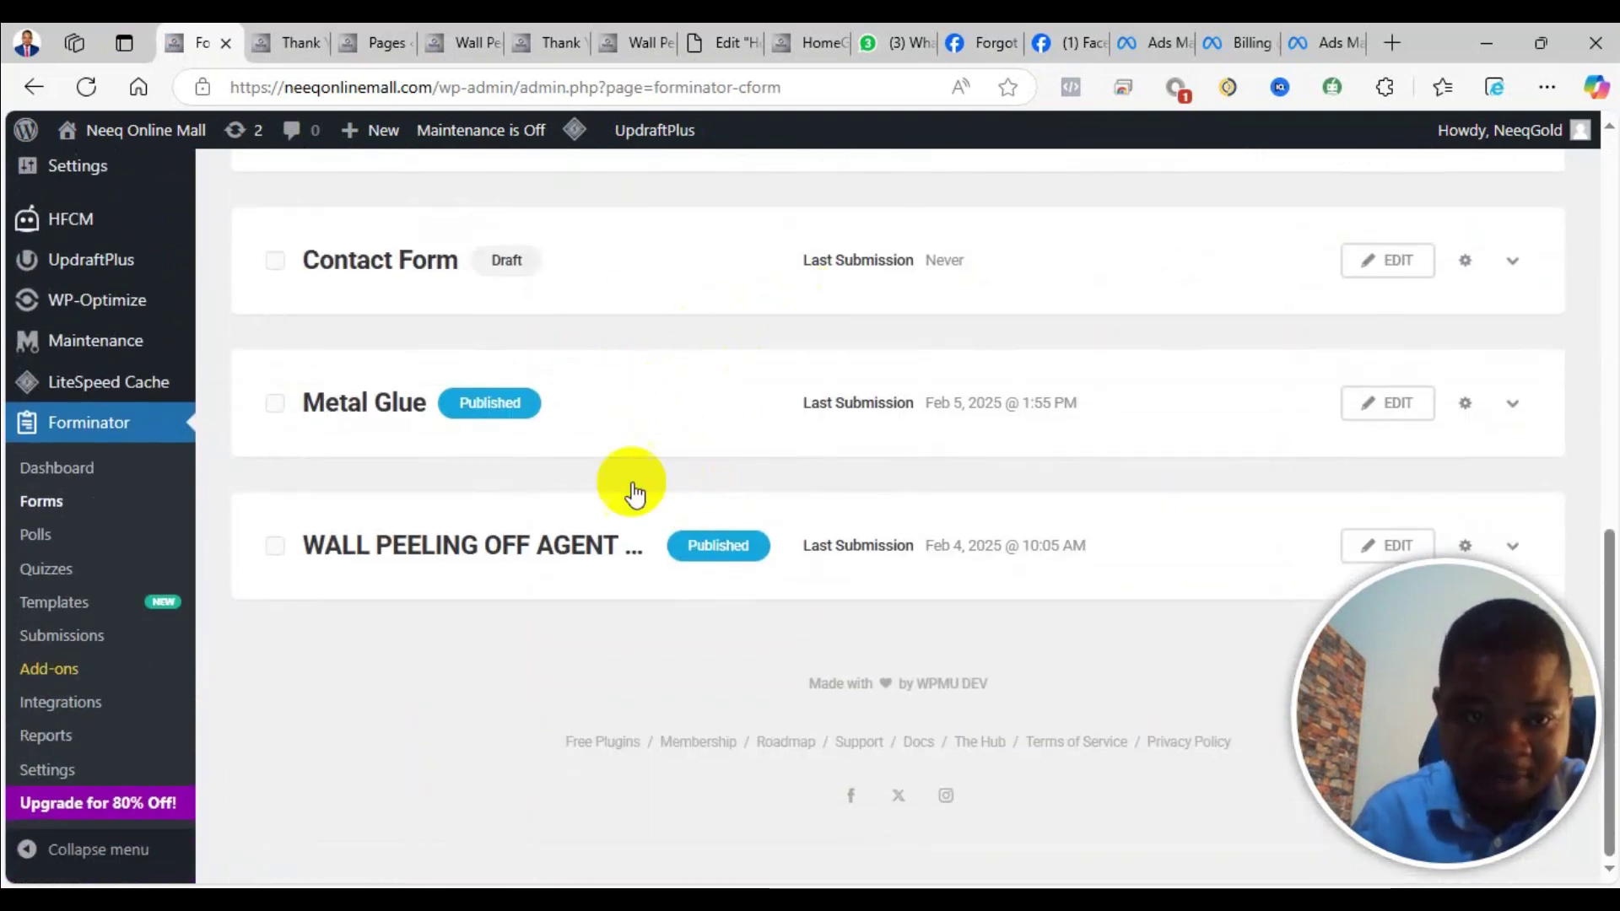
scroll(467, 523, up, 3)
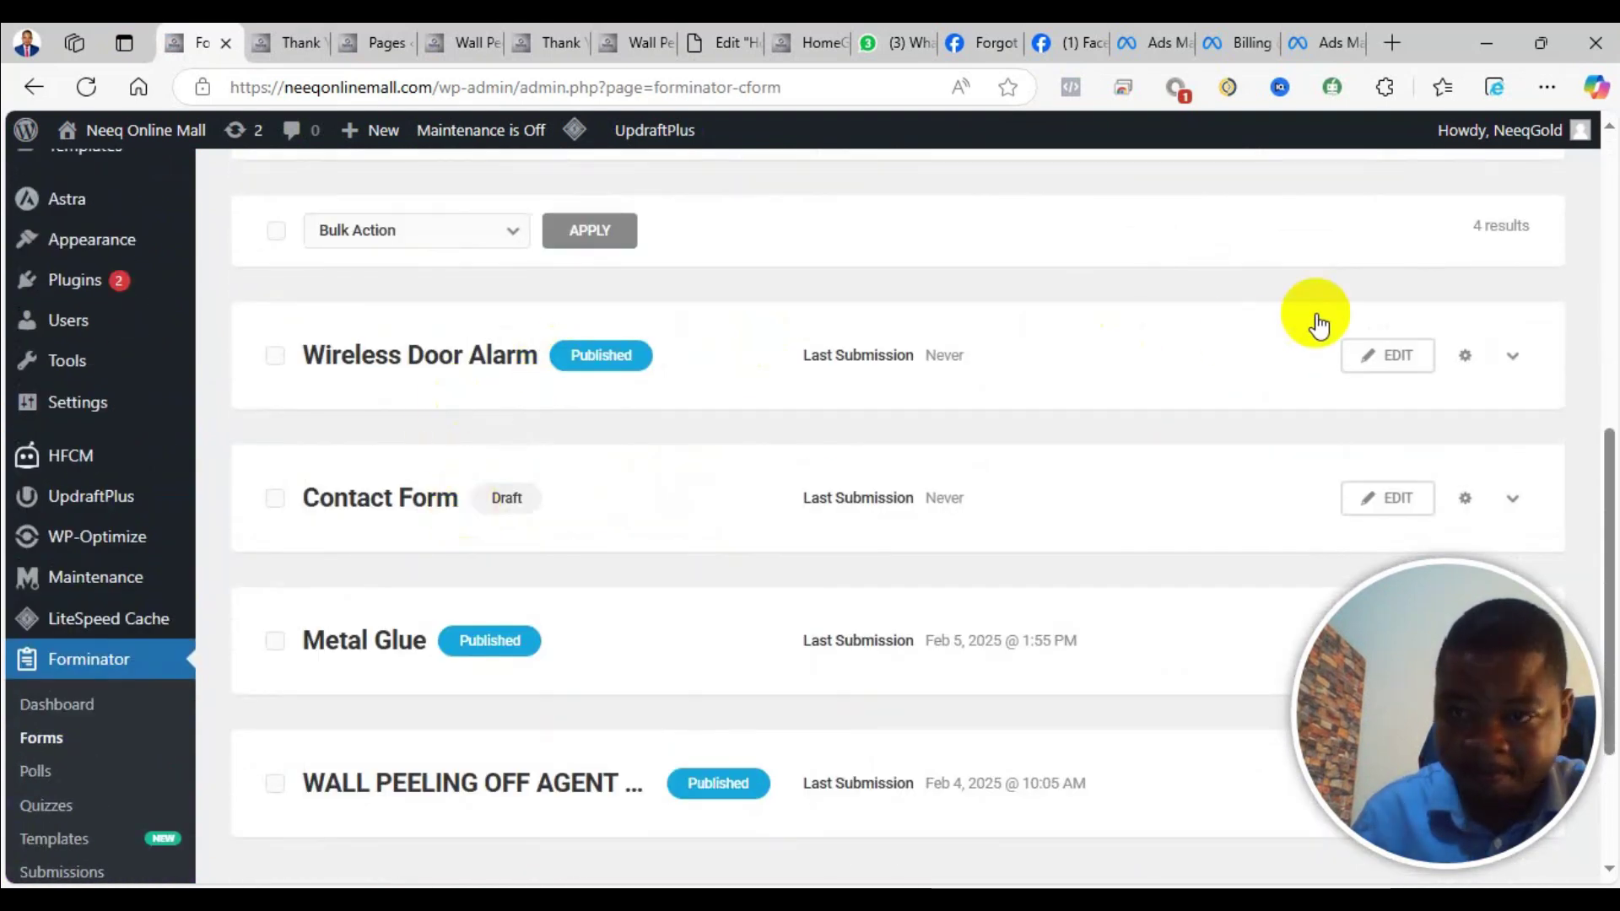
Open the existing redirect behavior in the Wireless Door Alarm form's Behavior settings for editing
click(1404, 362)
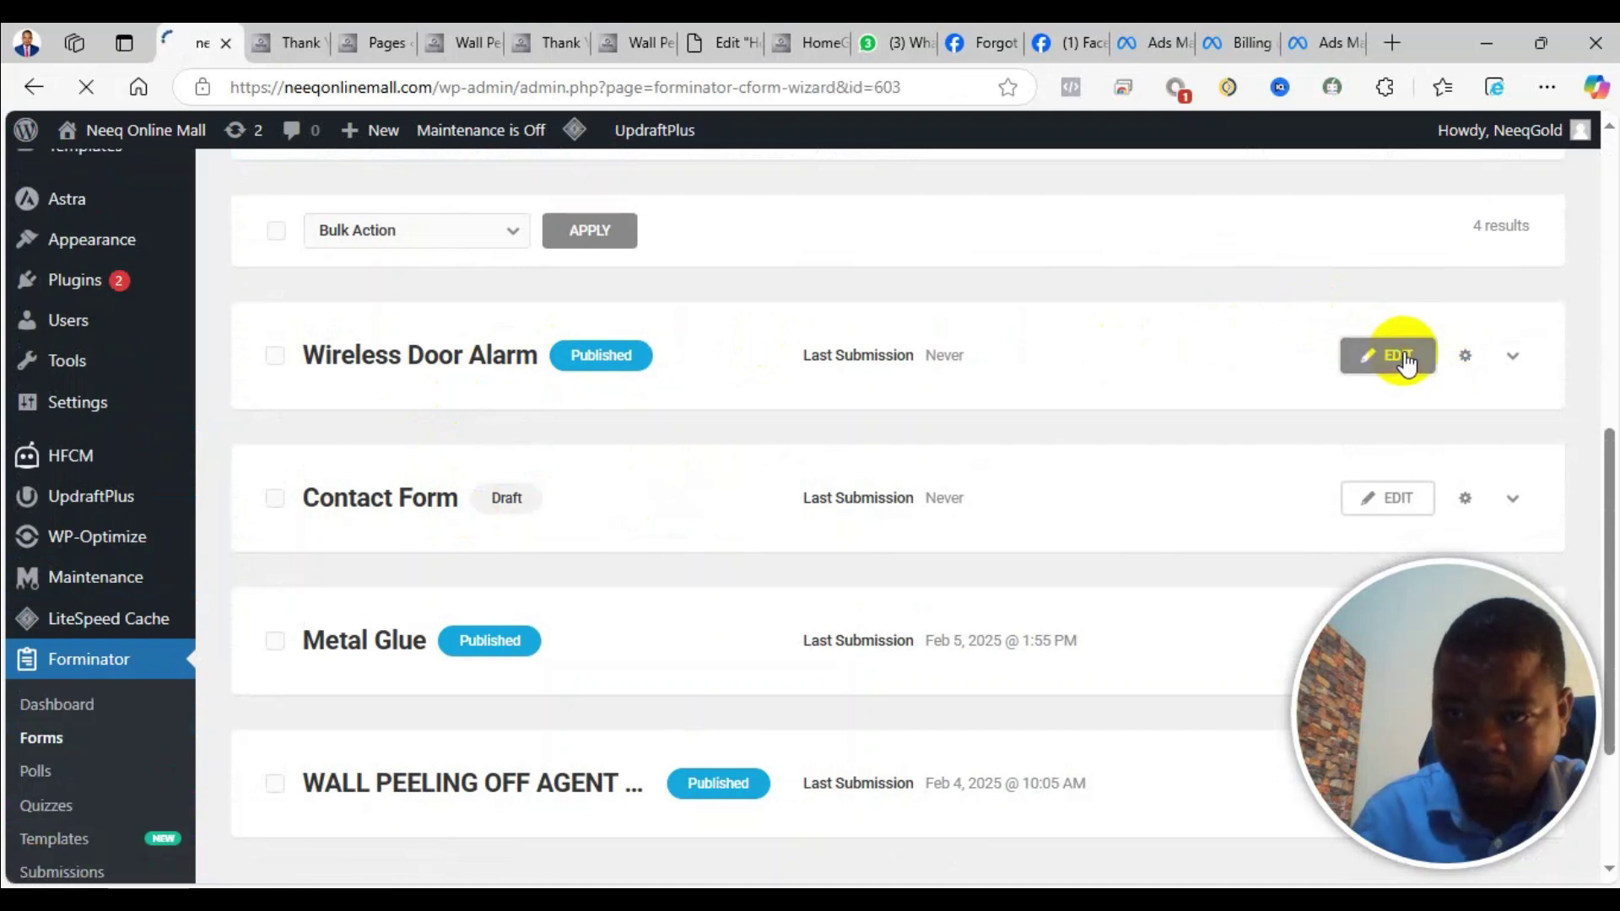
scroll(362, 560, down, 4)
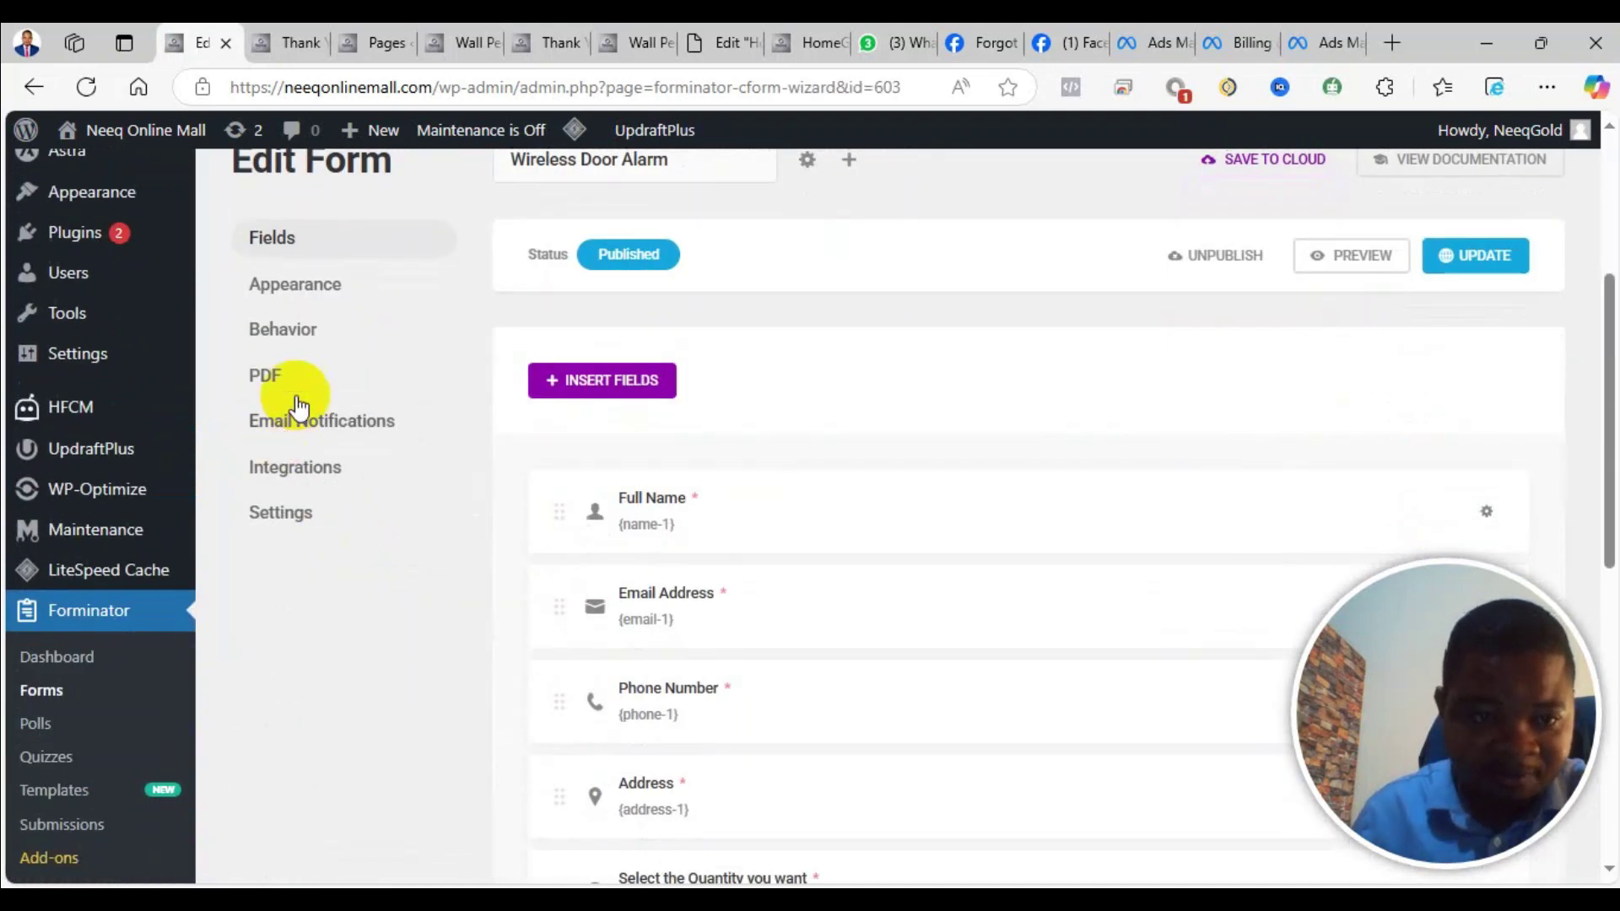
click(287, 331)
scroll(1073, 441, down, 5)
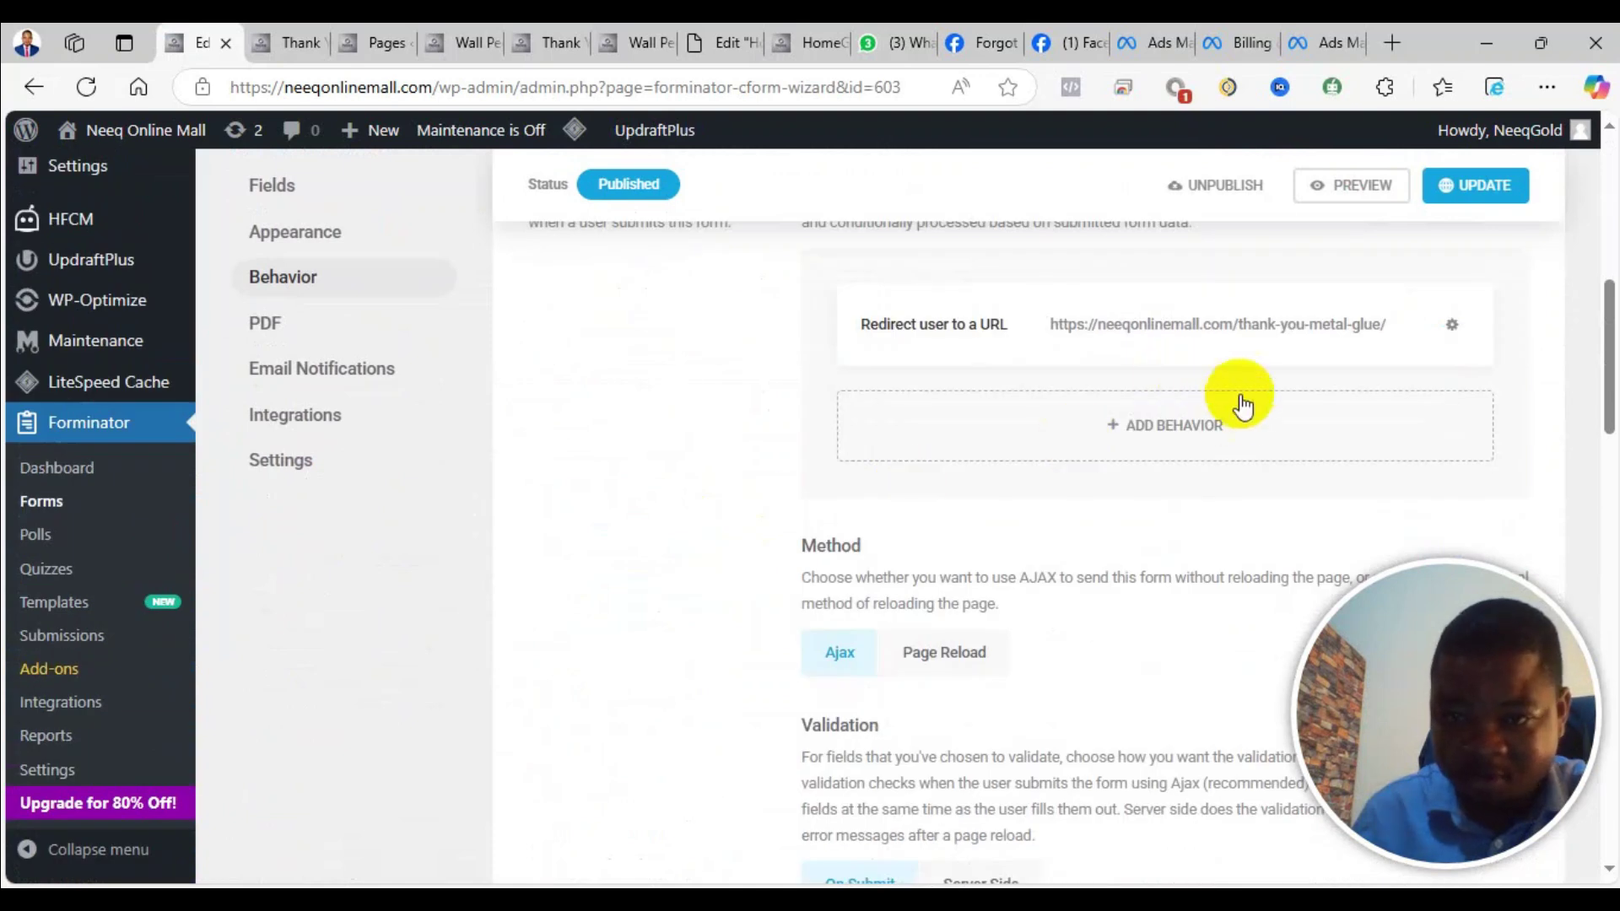
click(1451, 324)
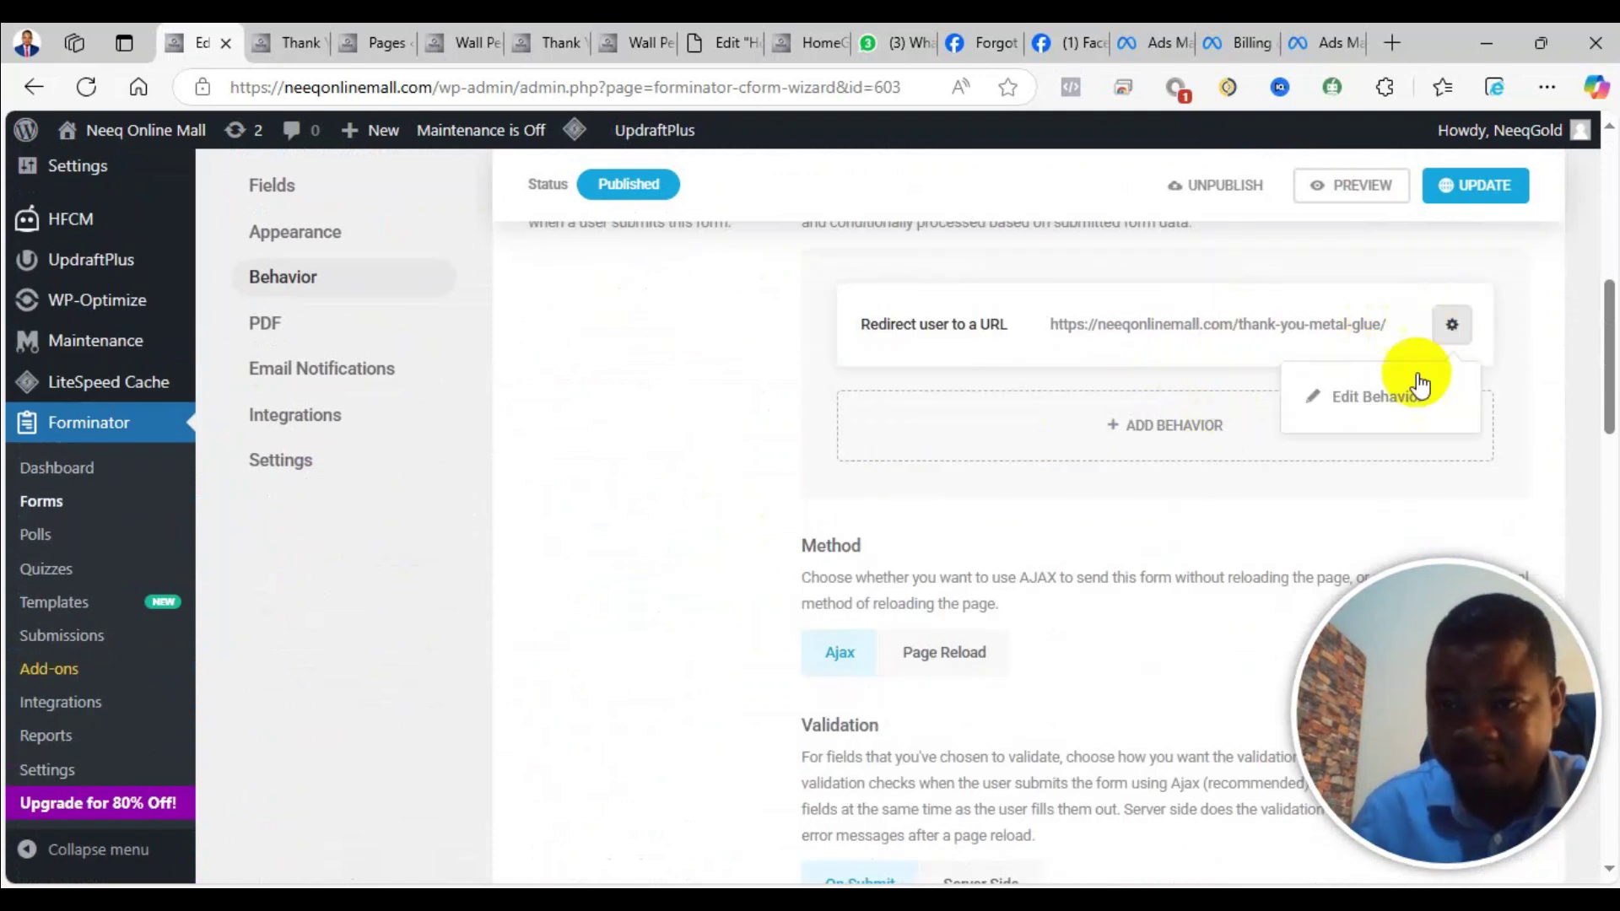
click(1378, 405)
Replace the redirect URL with the thank-you-wireless-door-window-alarm page address, apply, and update the form
click(1058, 661)
key(ctrl+a)
key(ctrl+v)
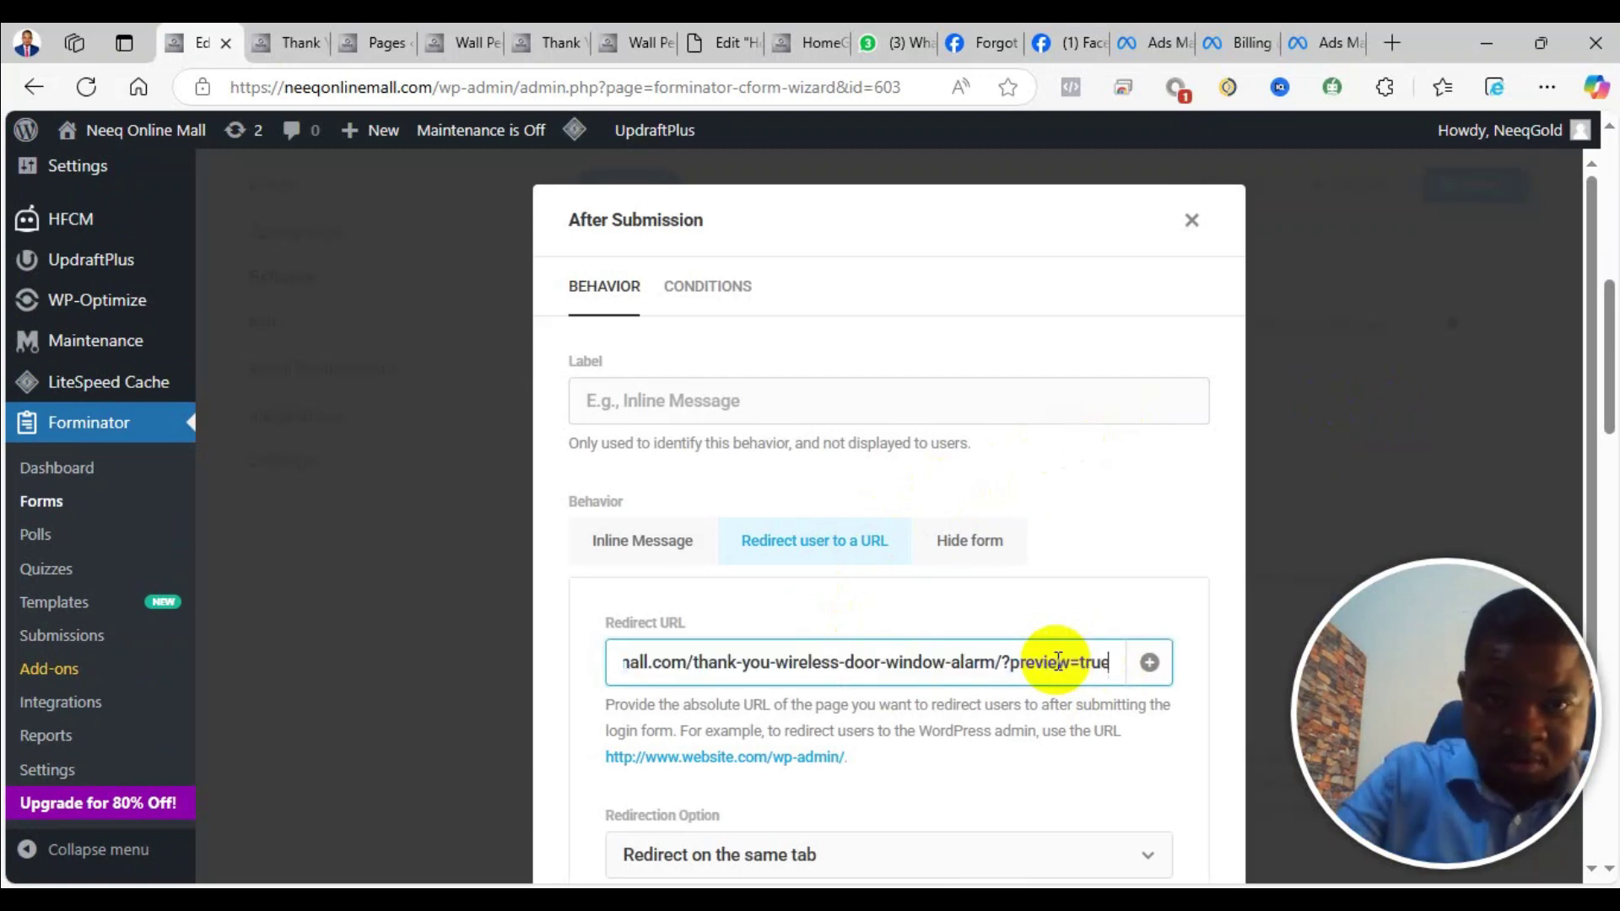
scroll(1297, 549, down, 3)
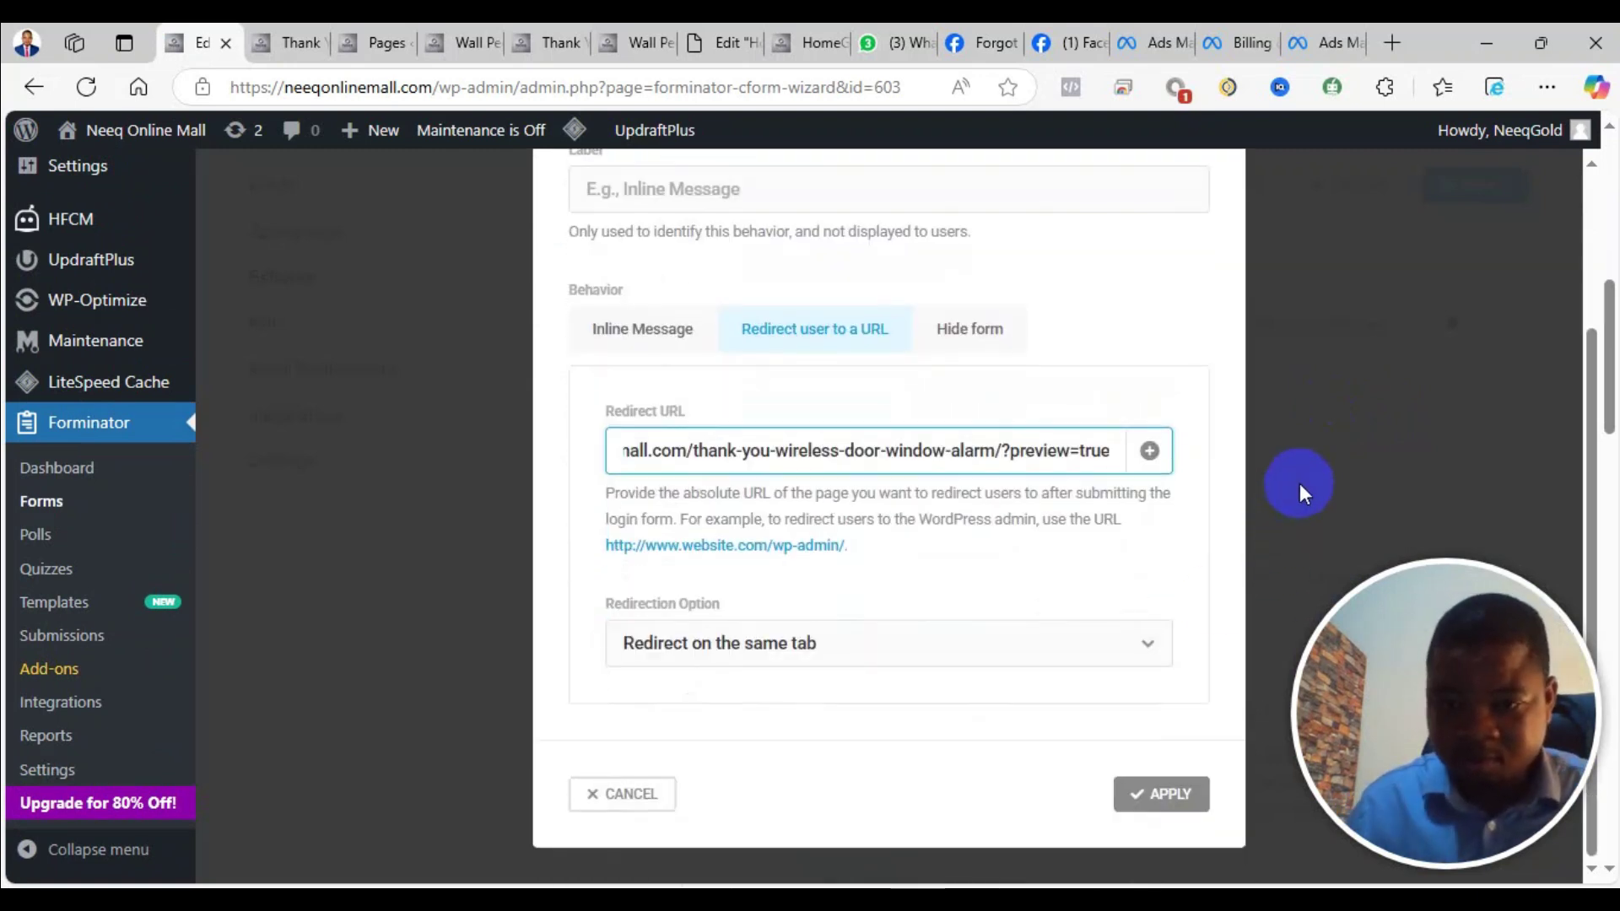
click(1166, 796)
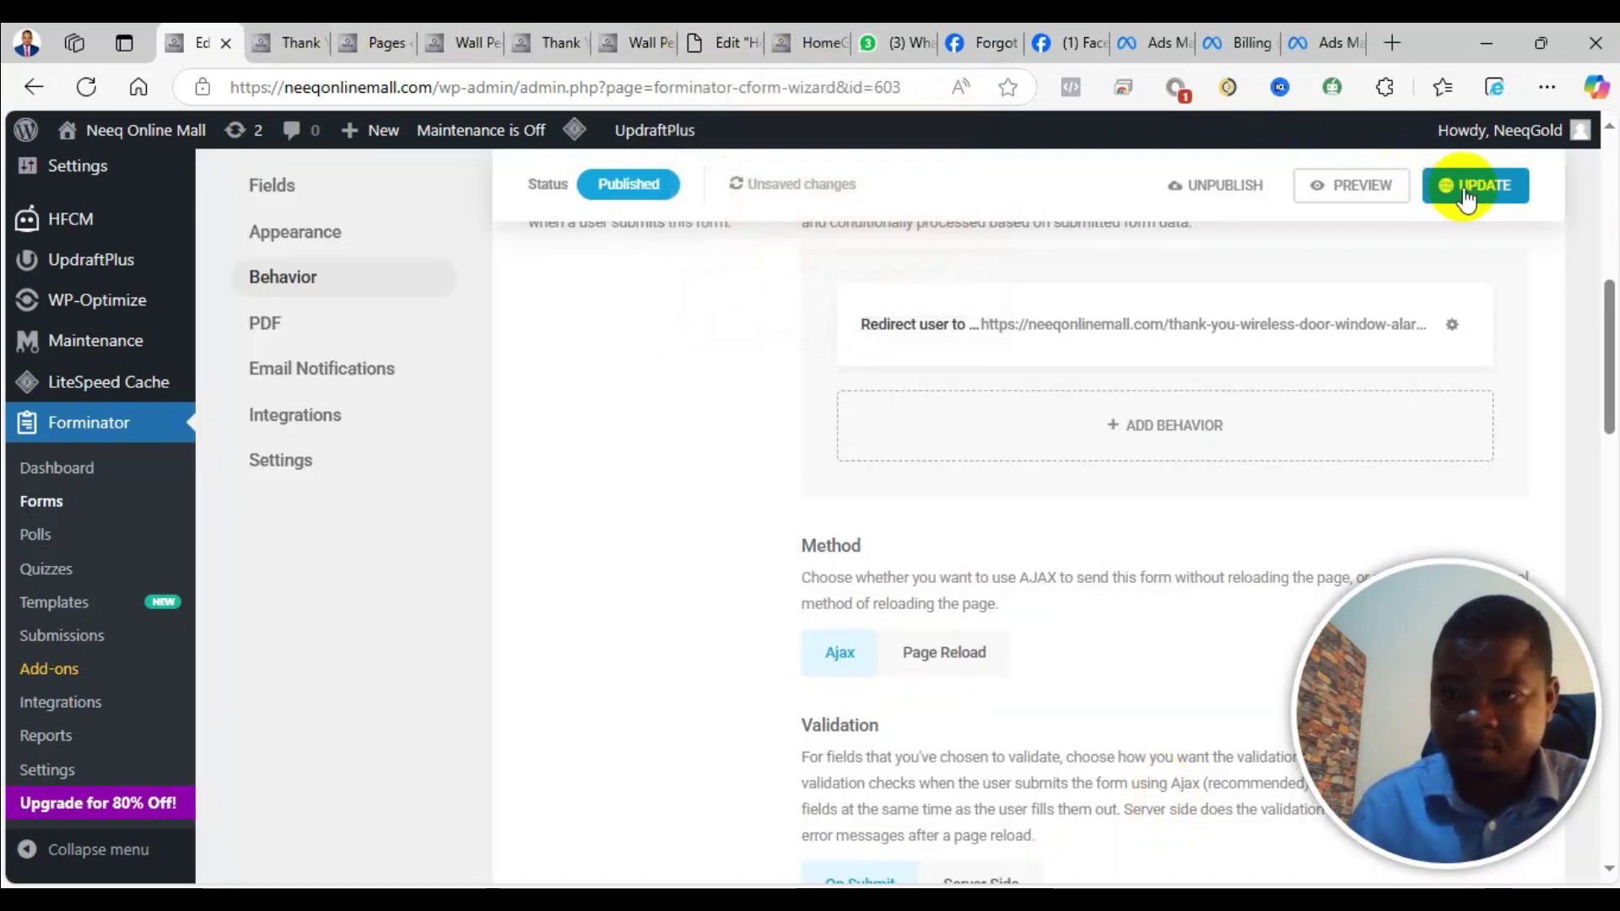
click(1499, 199)
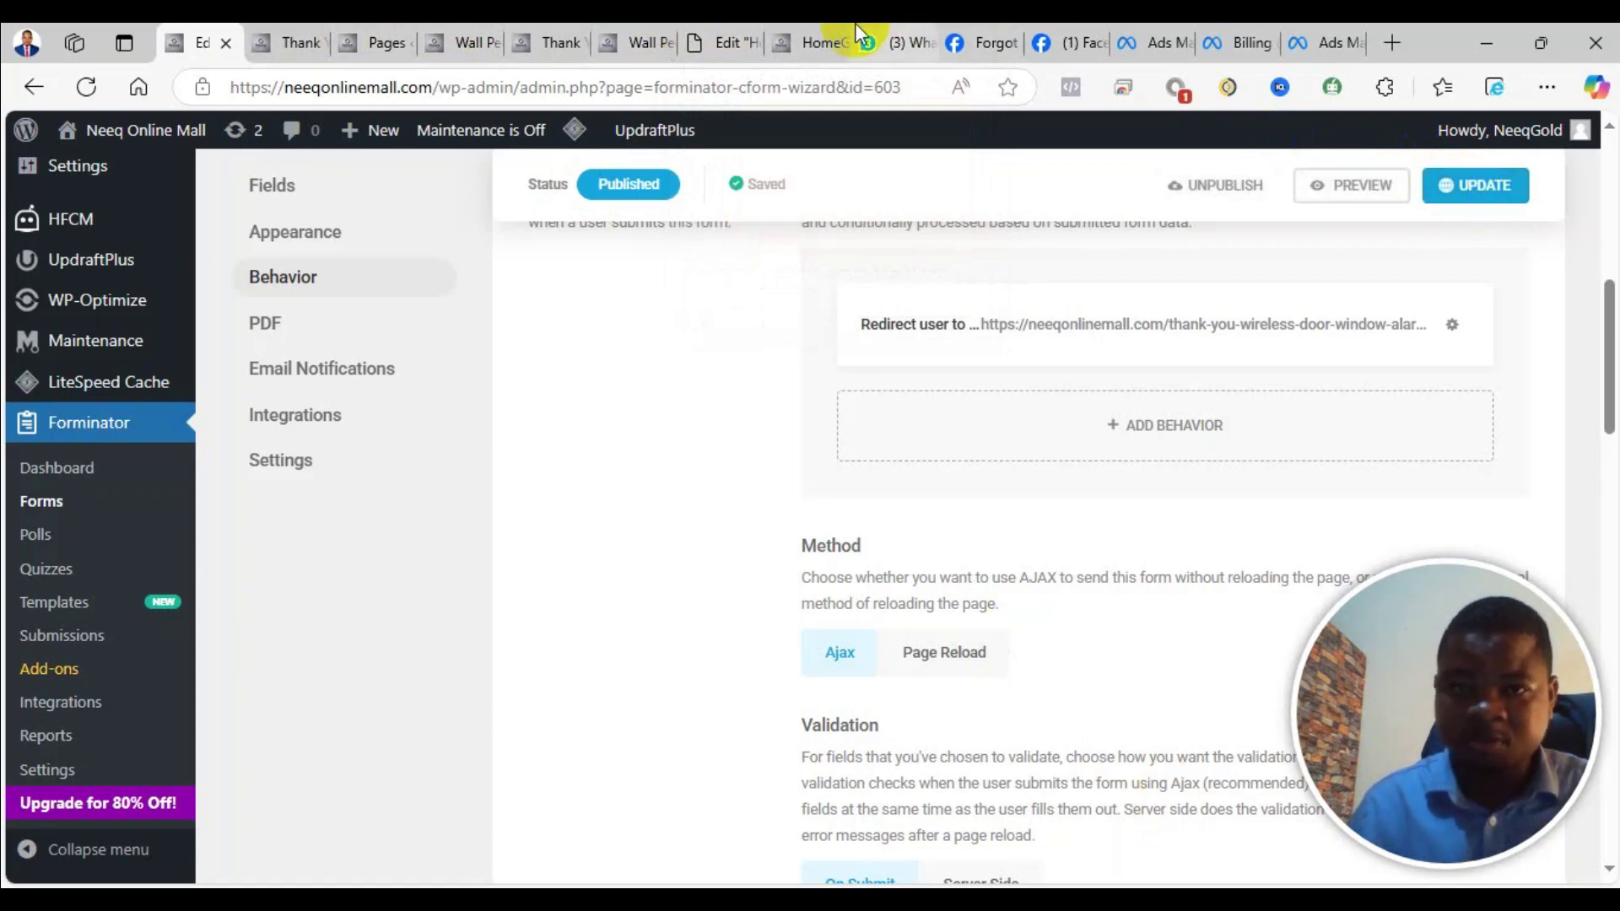
Reload the HomeGuard Pro product preview and scroll to its order form
click(806, 32)
scroll(821, 269, up, 15)
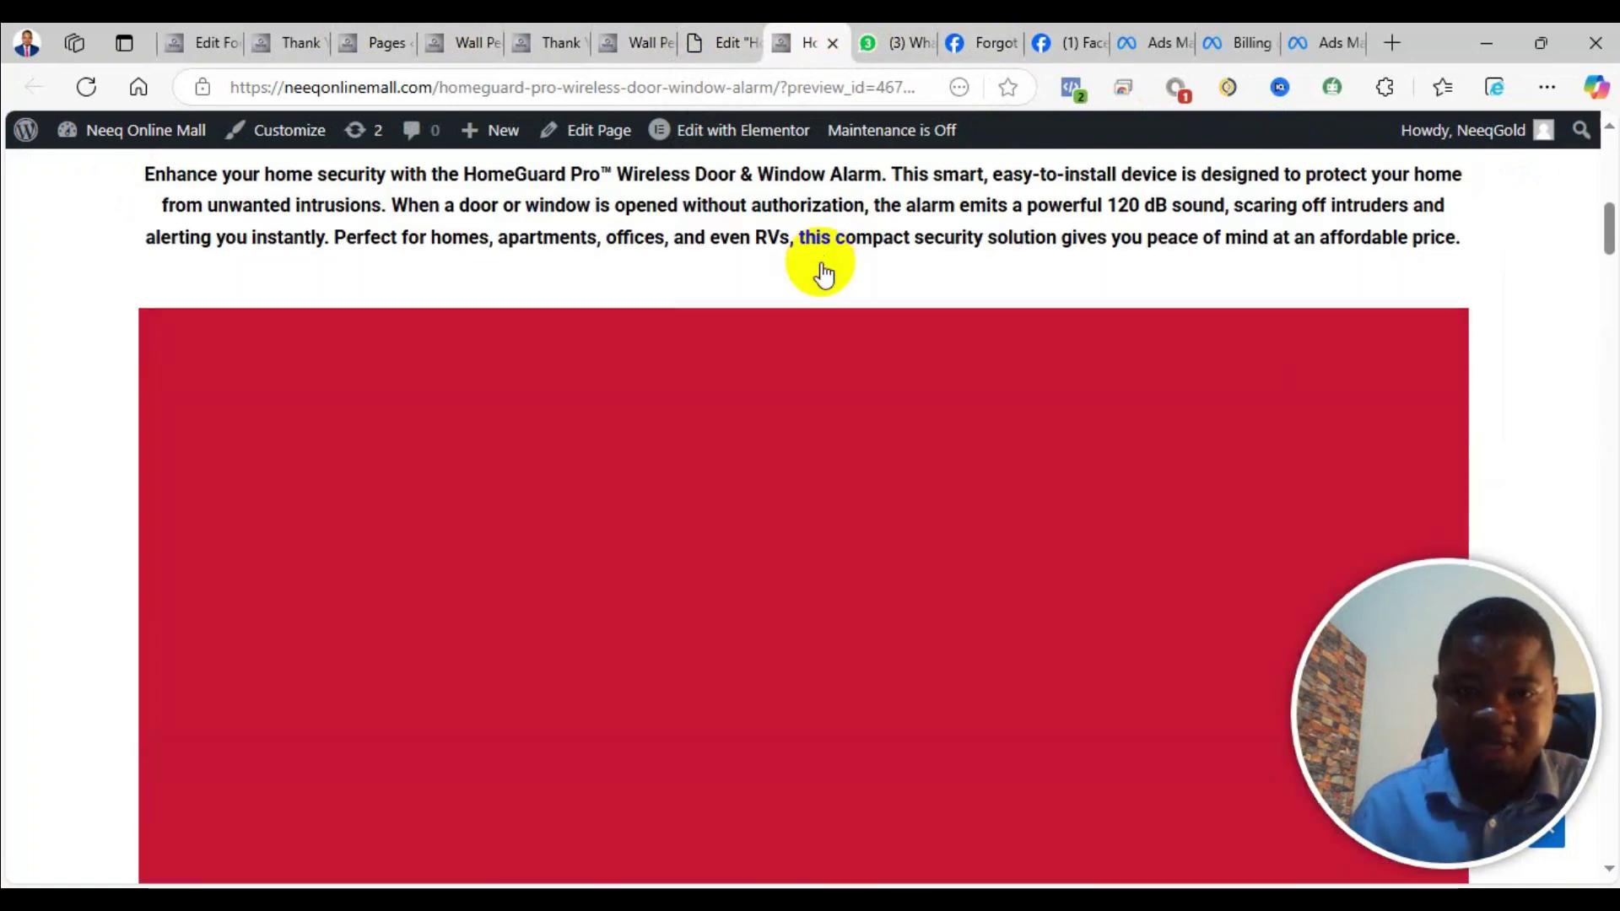
scroll(822, 281, down, 4)
scroll(822, 282, down, 12)
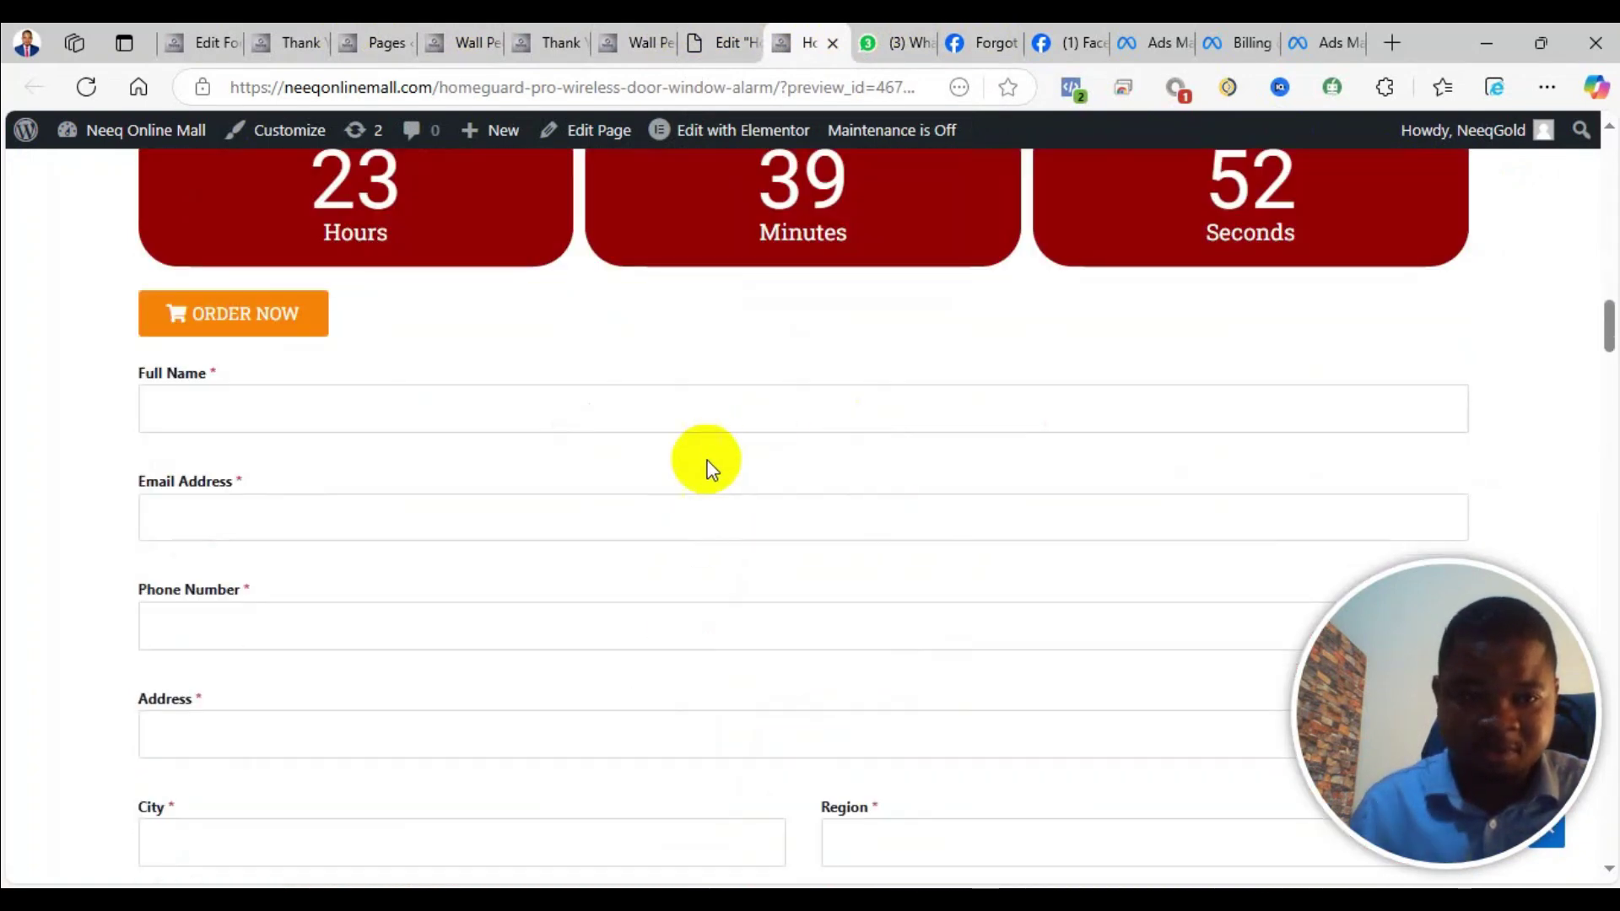
scroll(729, 462, down, 10)
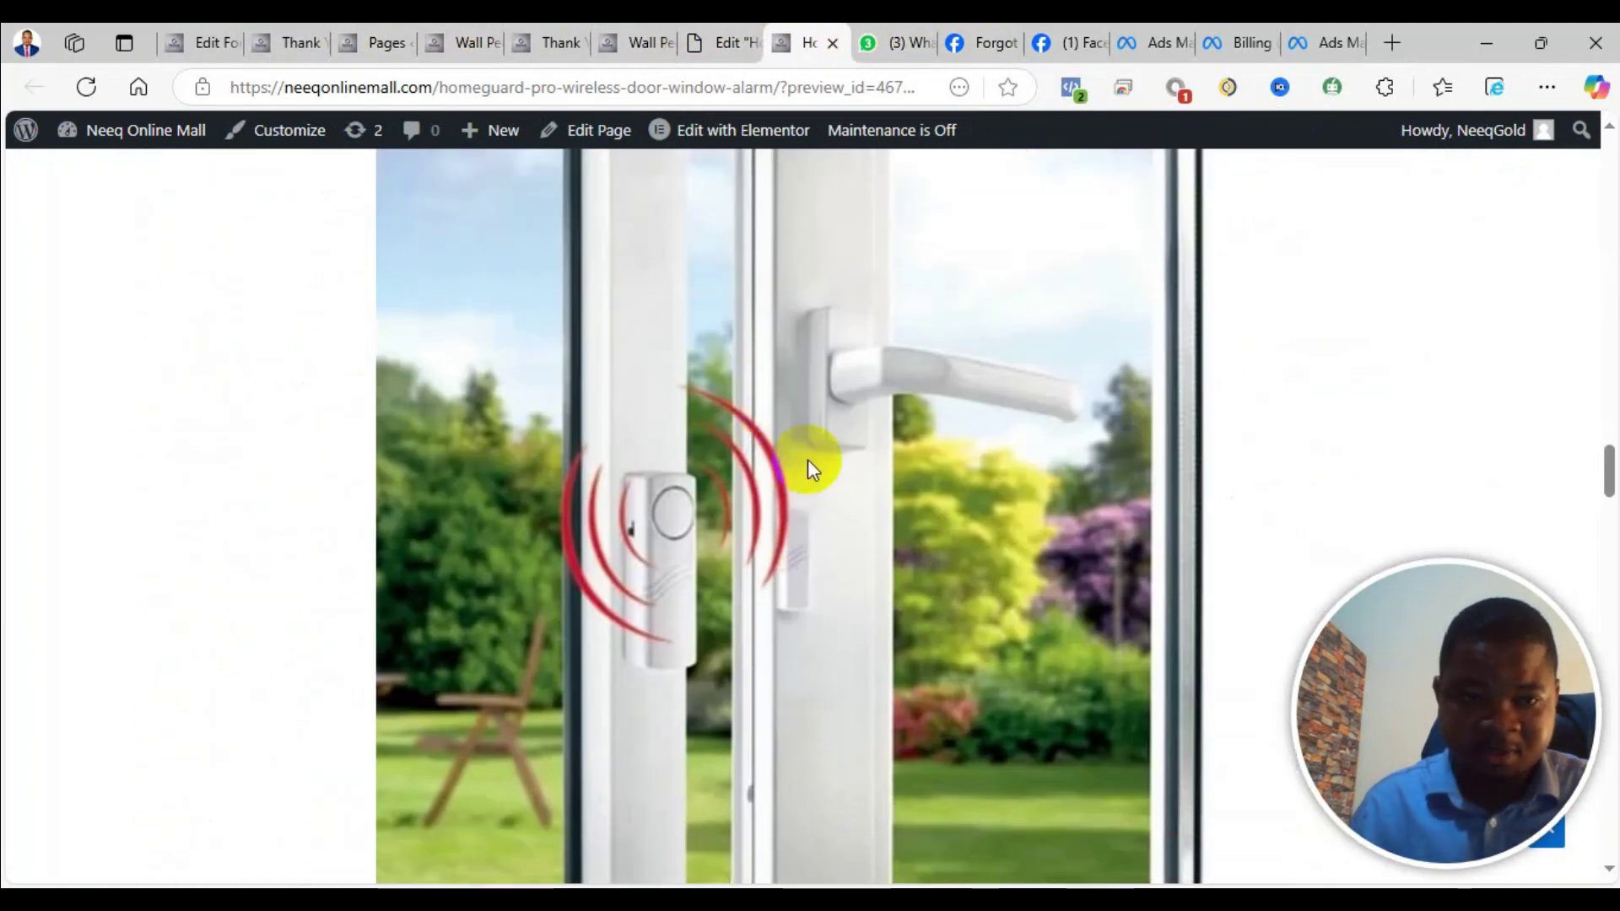
click(721, 25)
click(805, 29)
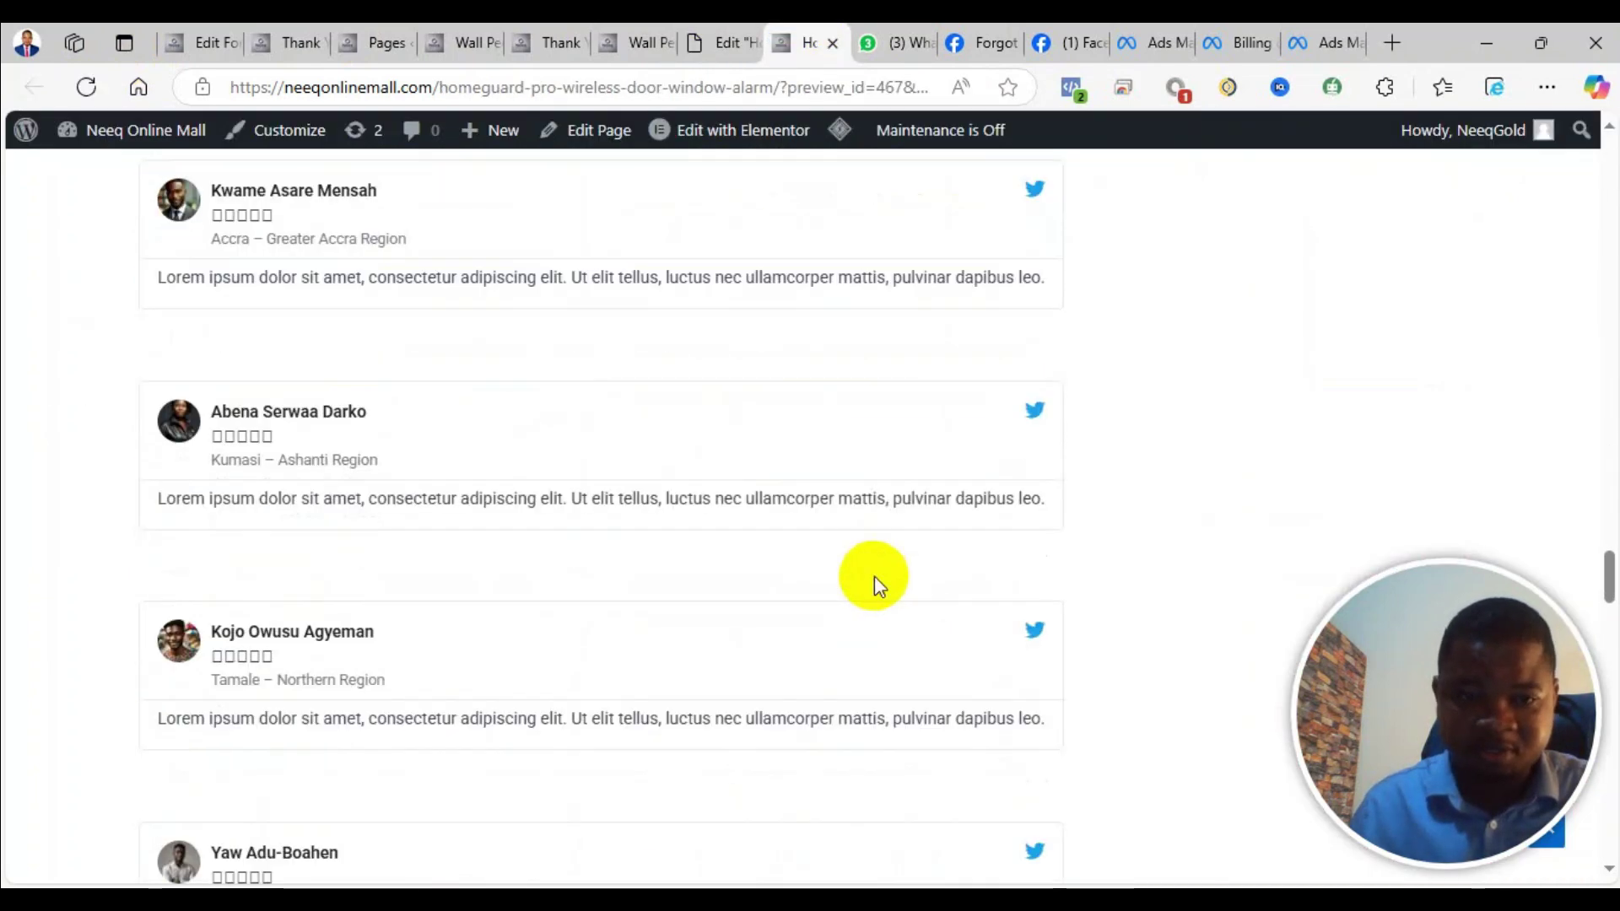
scroll(879, 574, up, 8)
scroll(879, 569, down, 10)
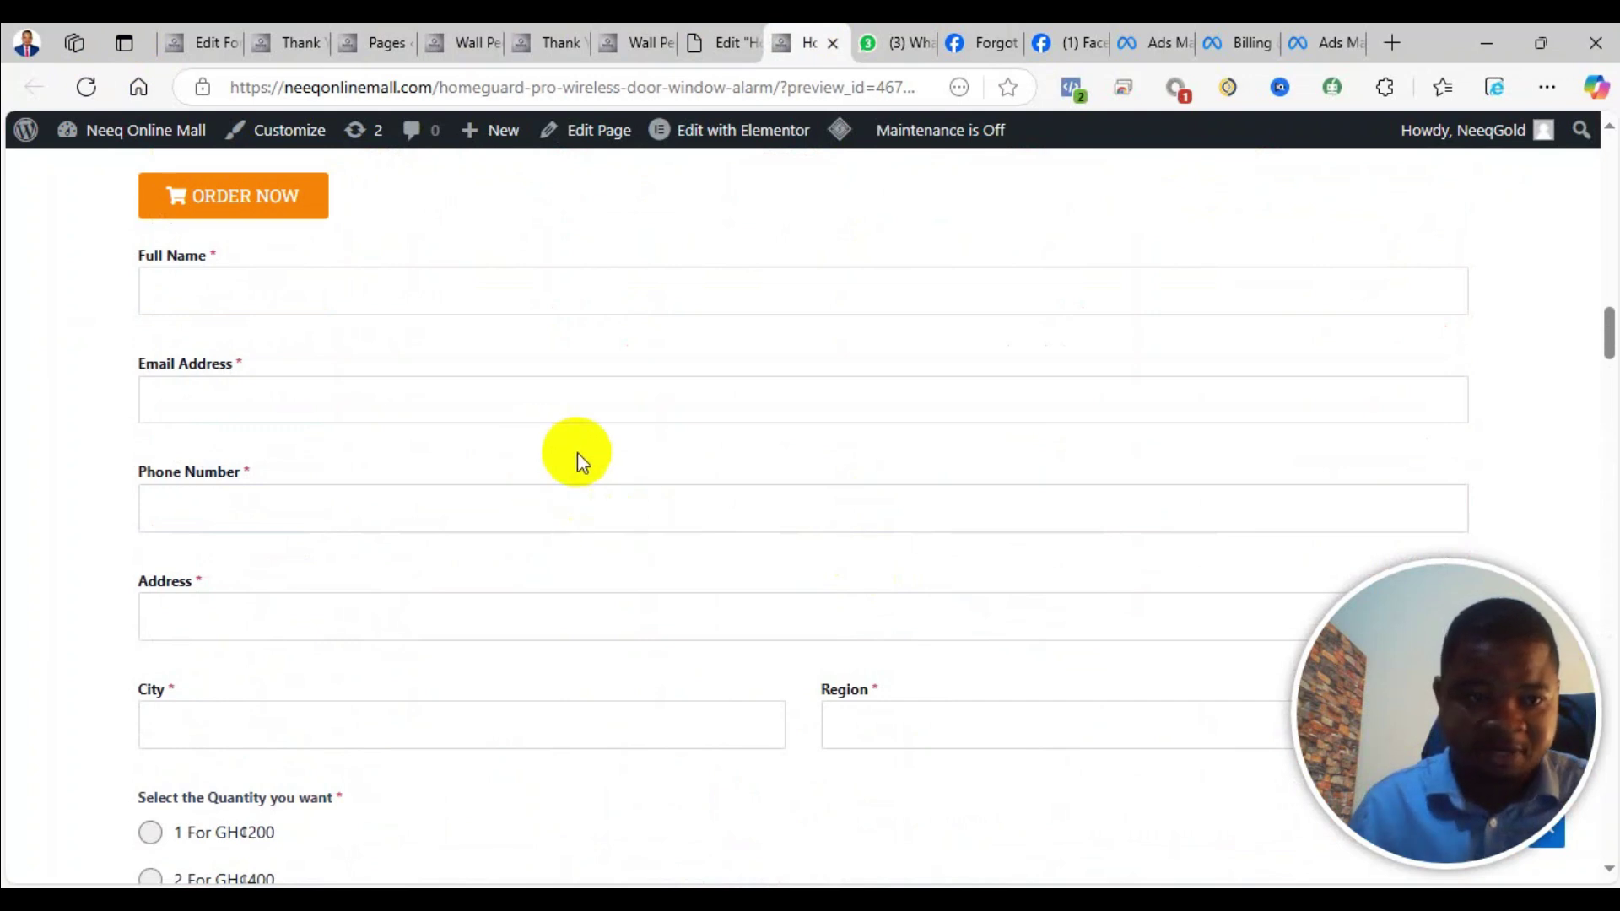
Autofill the saved customer details, choose 1 For GH¢200, and submit the test order
click(326, 290)
click(329, 362)
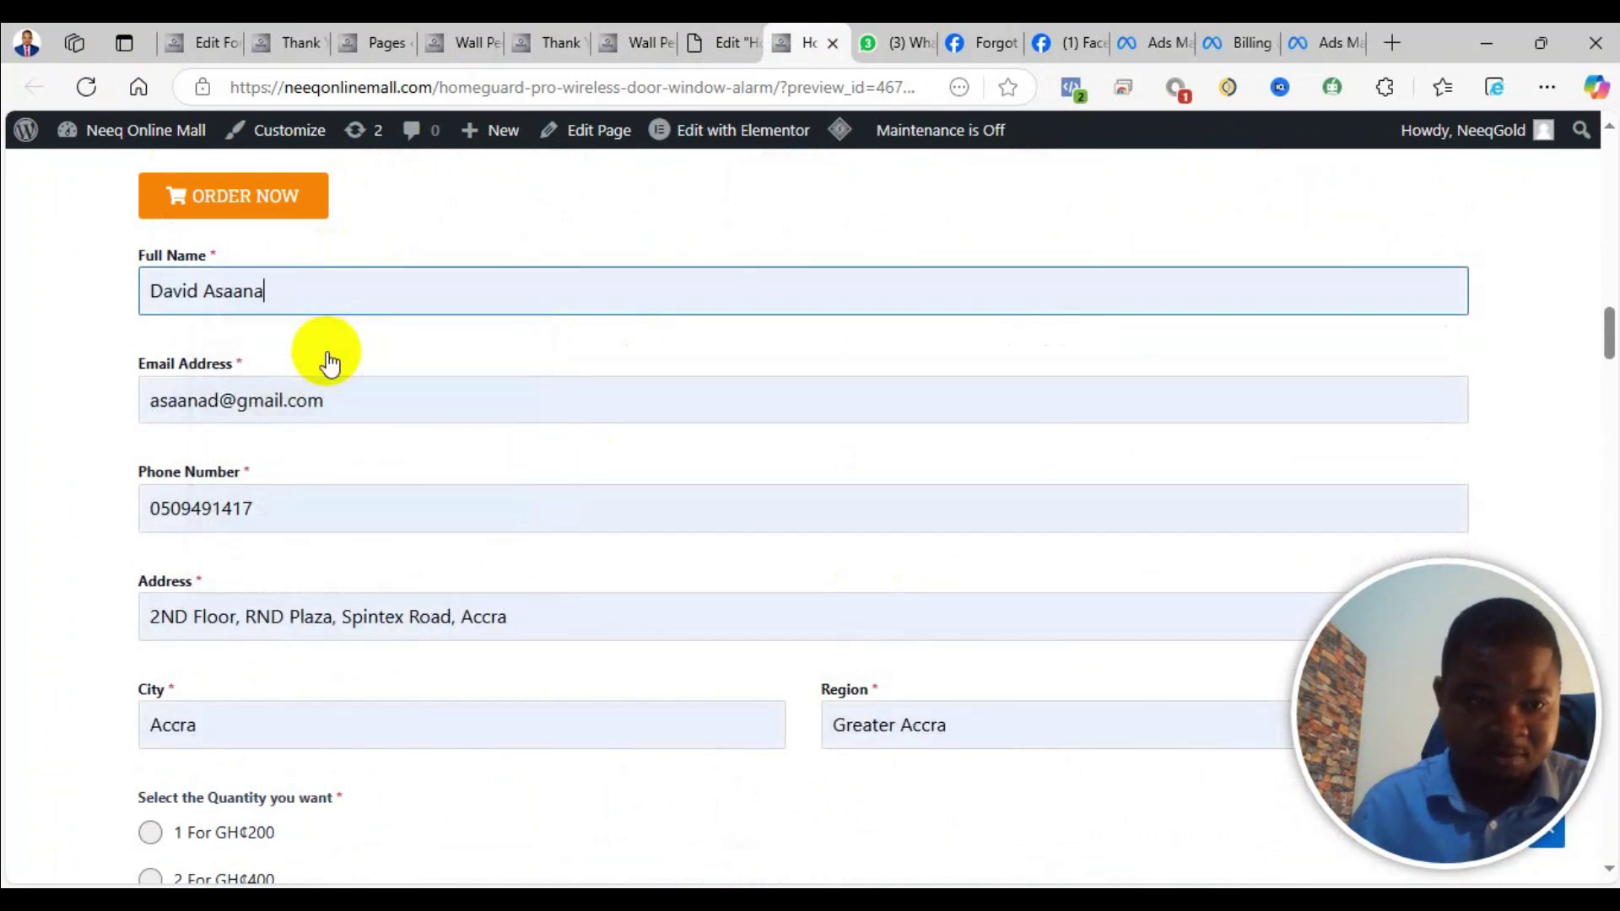
scroll(493, 540, down, 4)
click(211, 371)
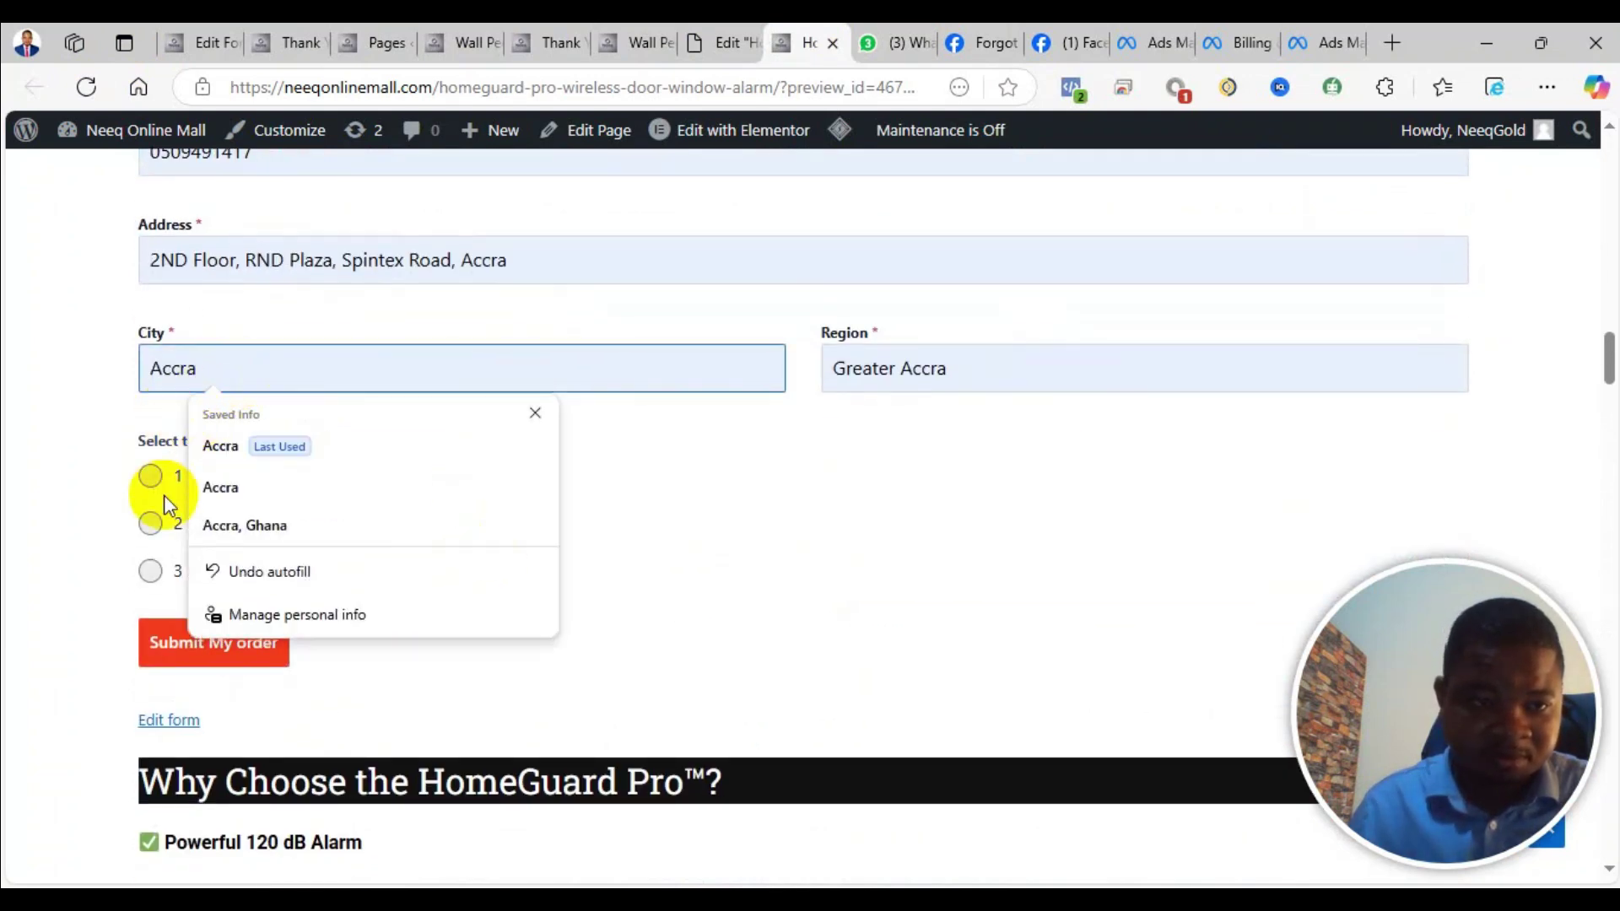
click(151, 476)
click(187, 664)
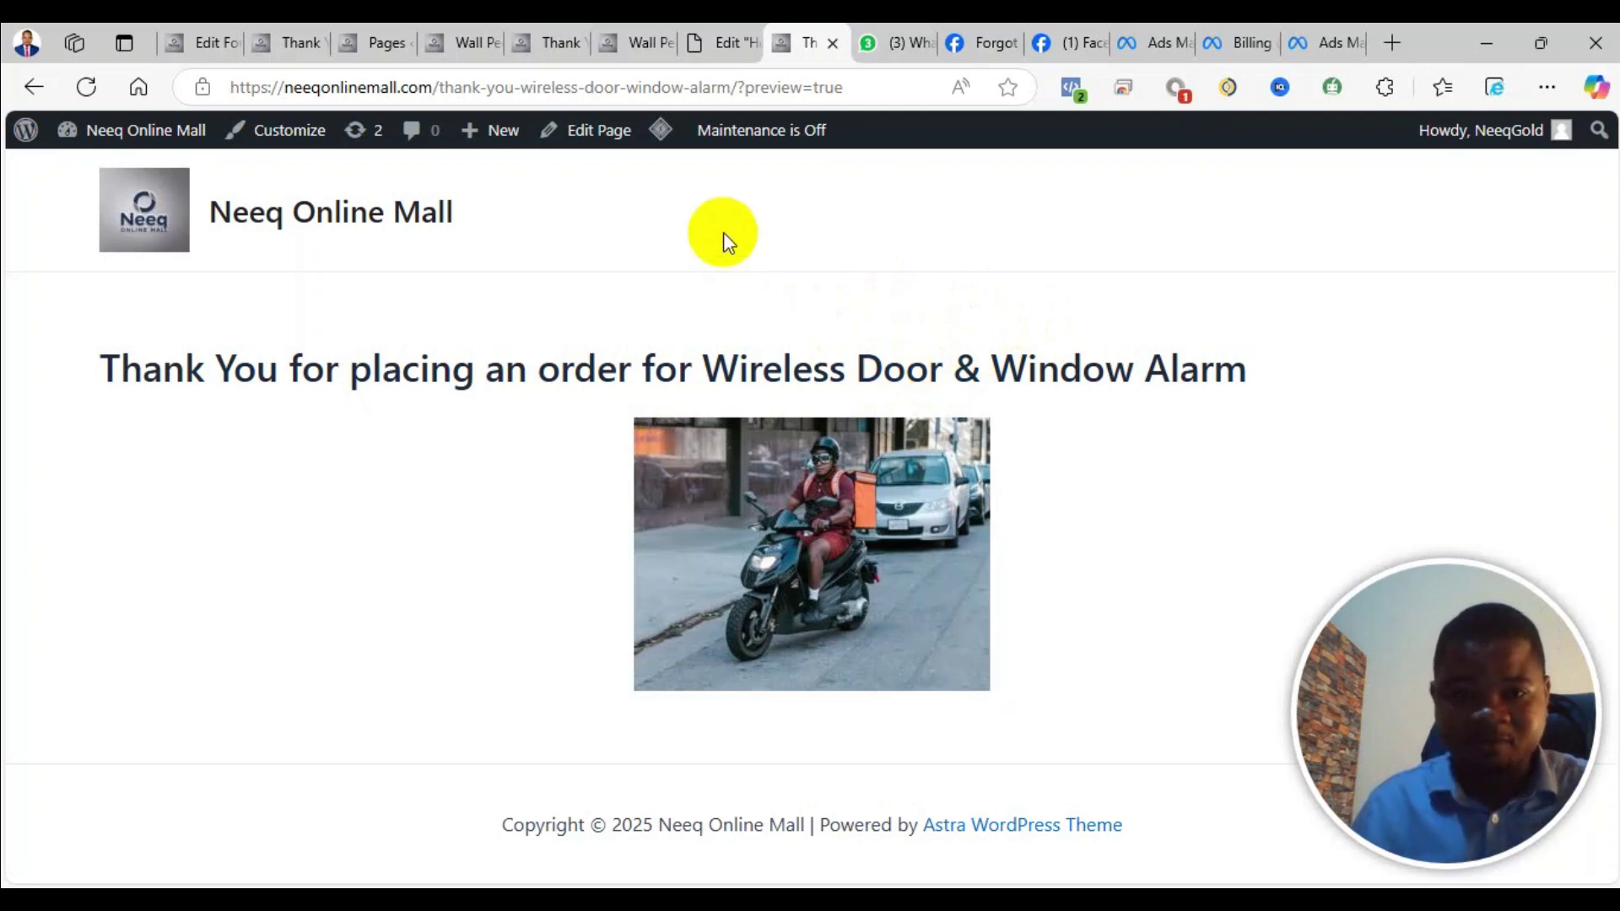
click(848, 173)
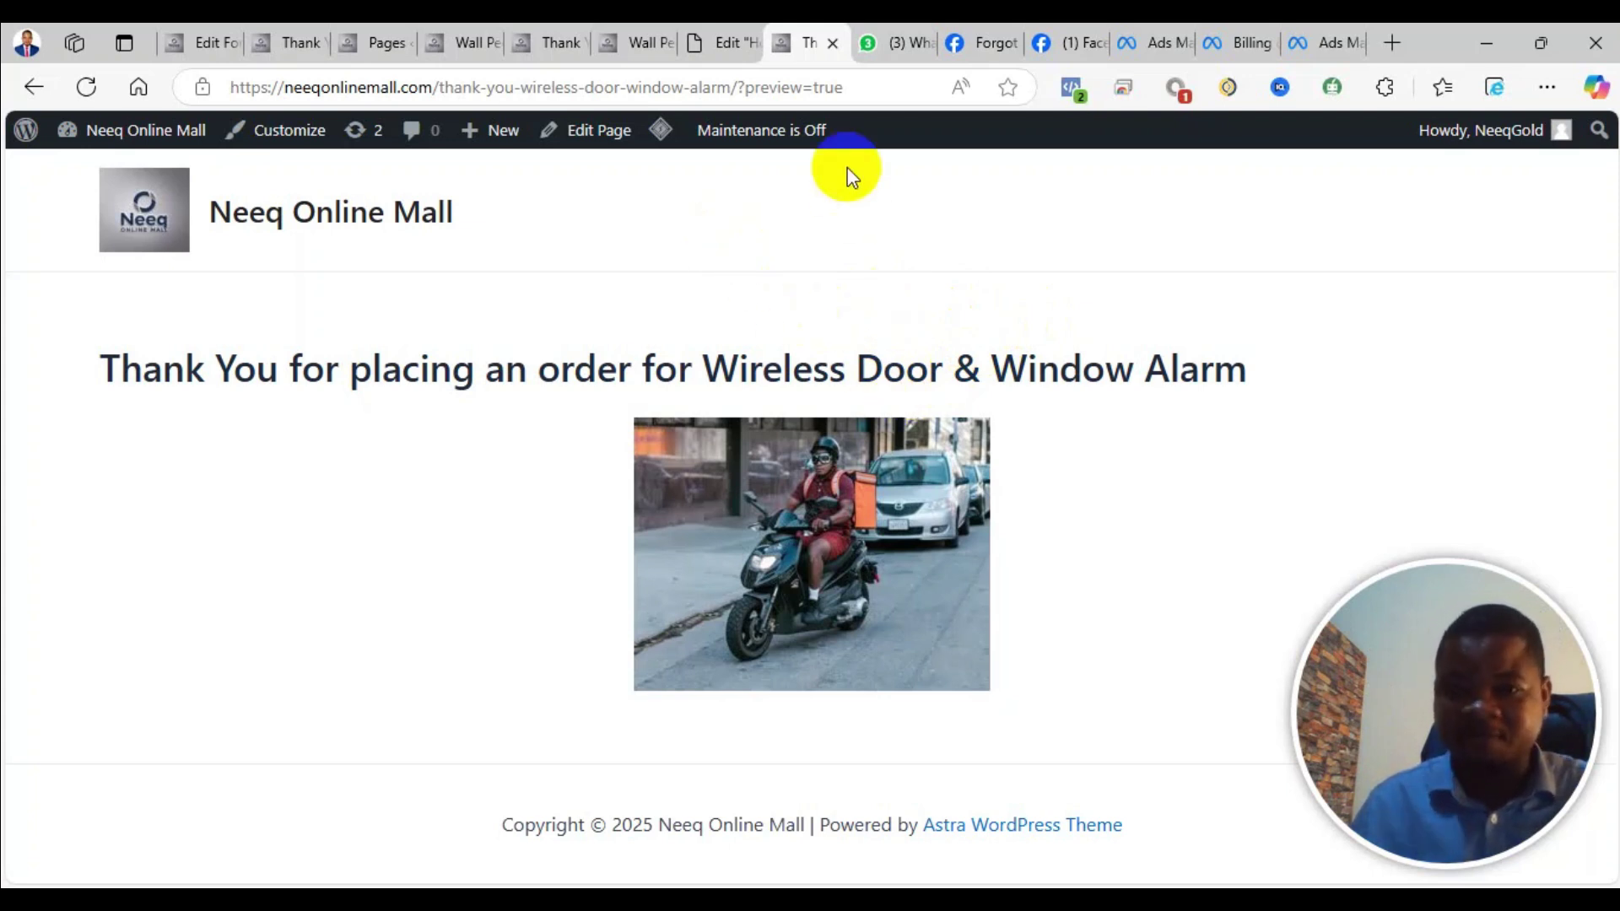